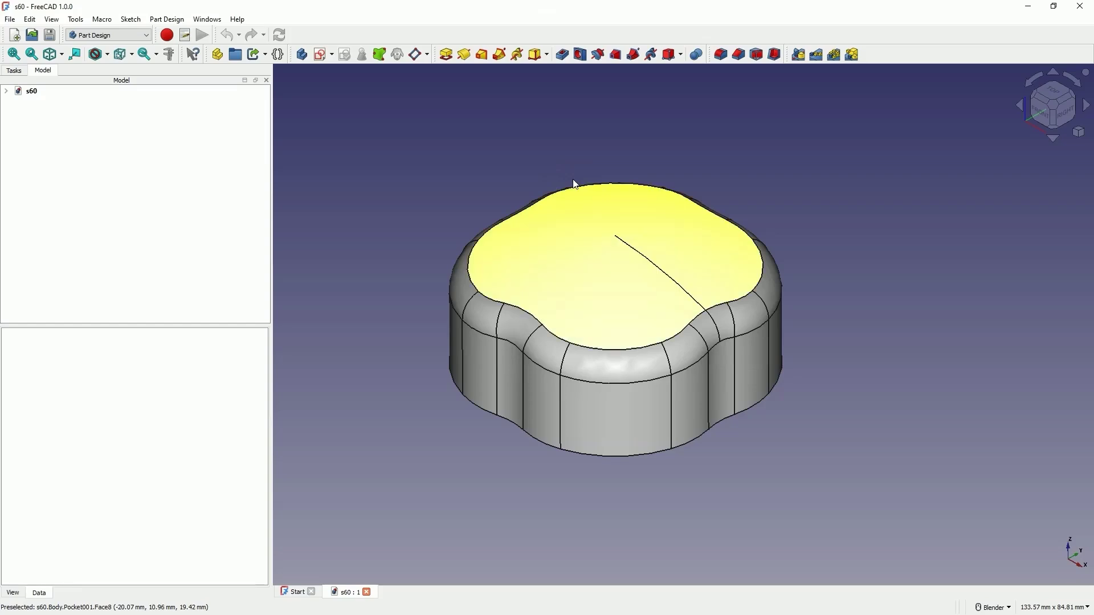
Step: Close the s60 document and start a new Part Design part with a fresh sketch
{"action": "middle_click_drag", "start_coordinate": [581, 234], "coordinate": [429, 192]}
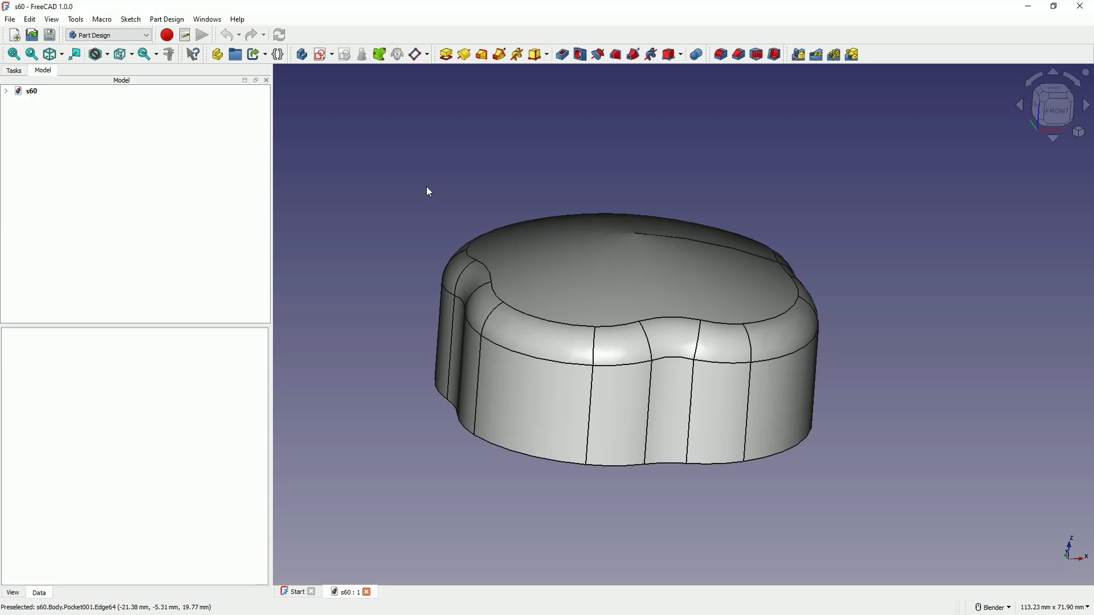
{"action": "left_click", "coordinate": [383, 233]}
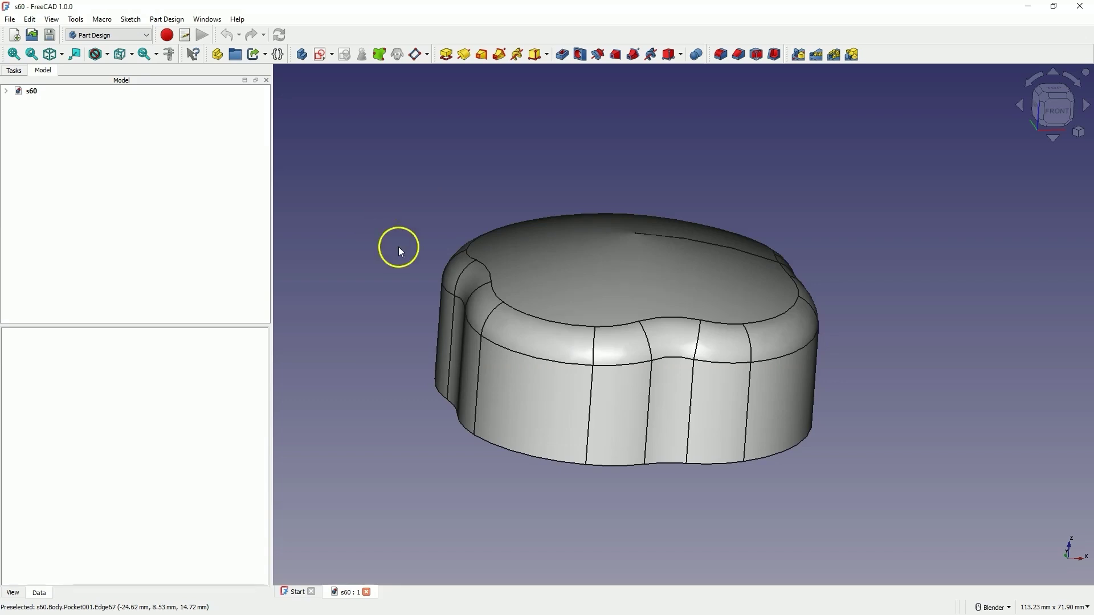
{"action": "left_click", "coordinate": [367, 592]}
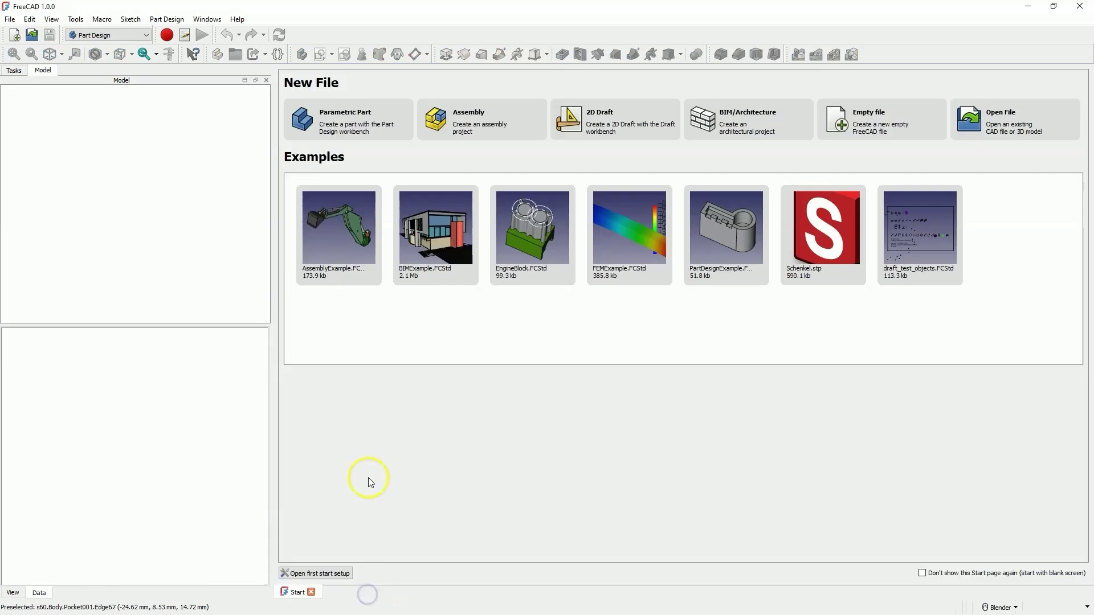
{"action": "left_click", "coordinate": [349, 131]}
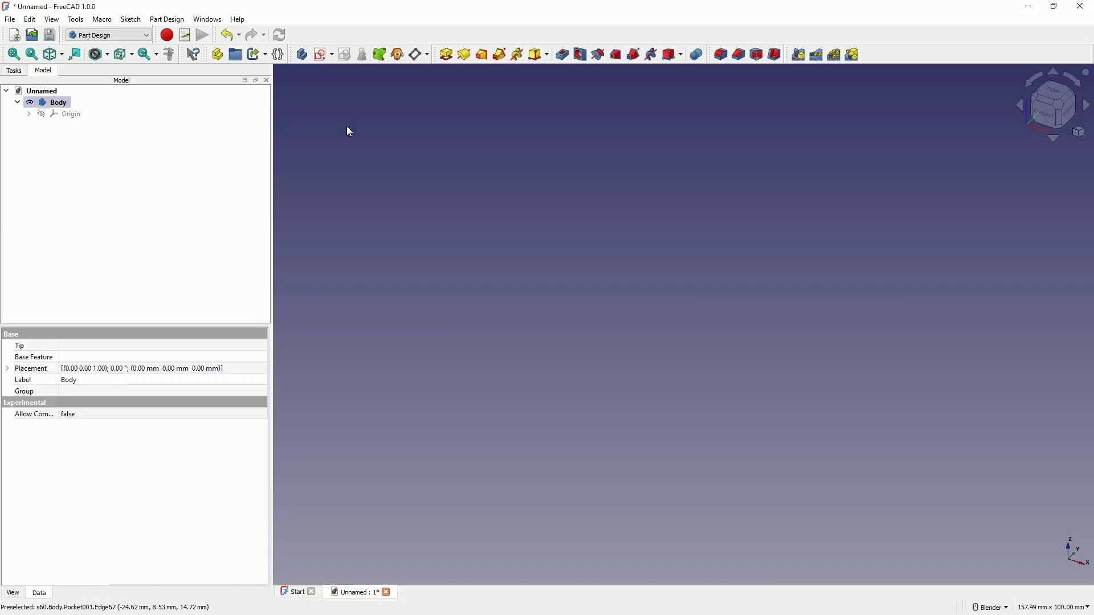
{"action": "left_click", "coordinate": [318, 58]}
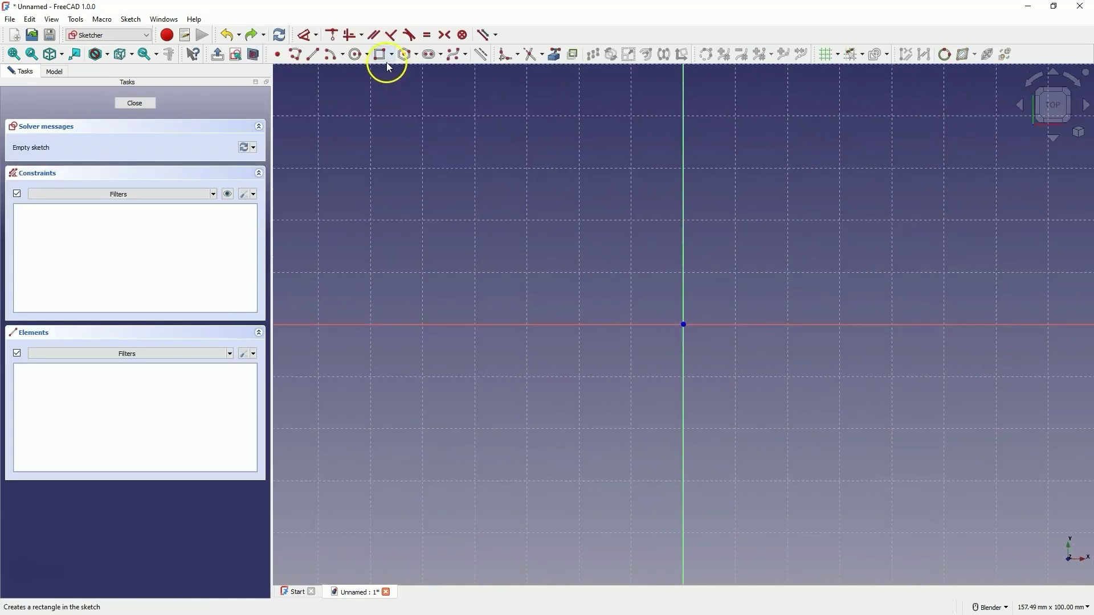
Step: Draw a 50 × 50 mm centred rectangle at the origin with 20 mm rounded corners
{"action": "left_click", "coordinate": [391, 56]}
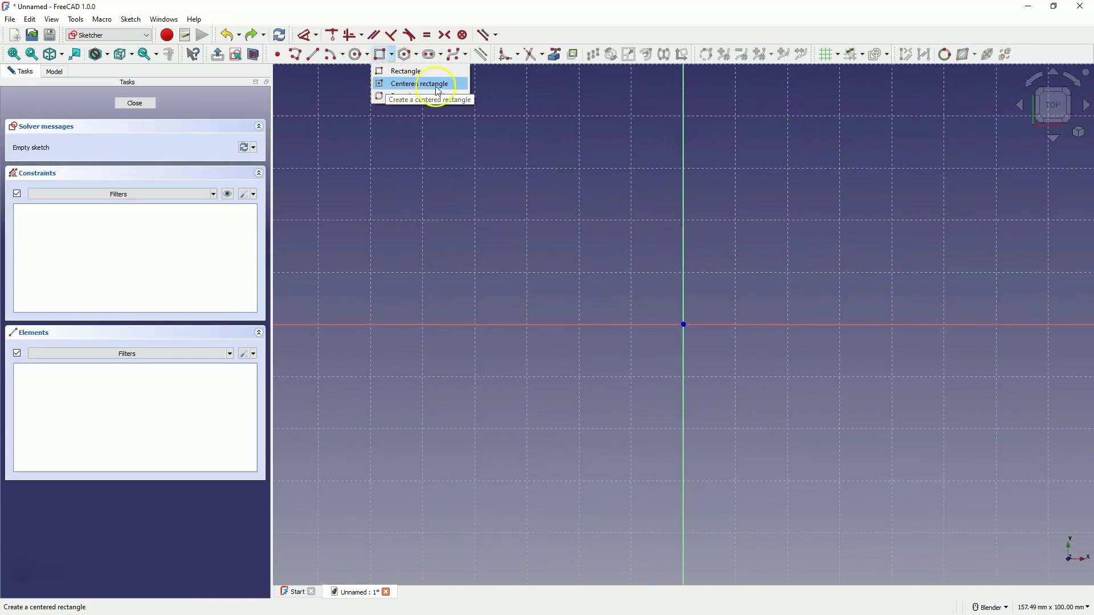
{"action": "left_click", "coordinate": [409, 86]}
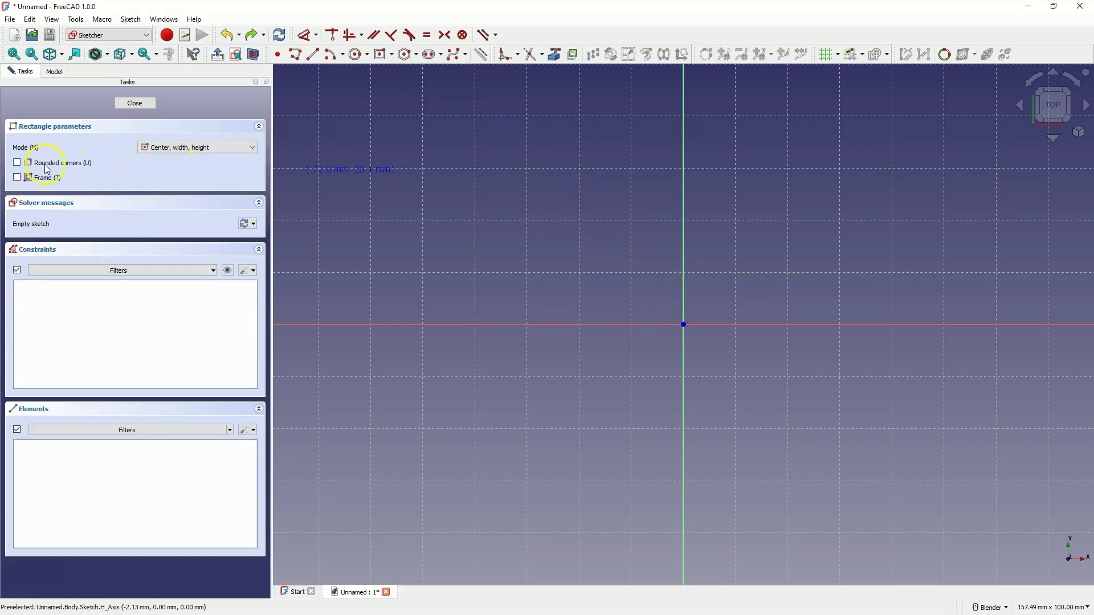
{"action": "left_click", "coordinate": [17, 164]}
{"action": "left_click", "coordinate": [692, 326]}
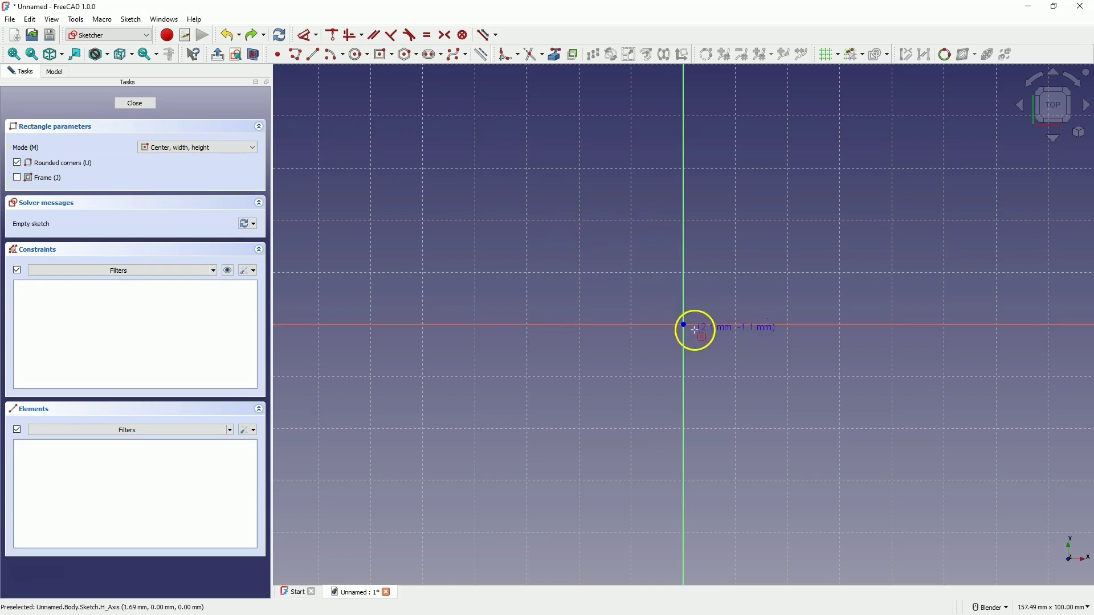
{"action": "left_click_drag", "start_coordinate": [684, 324], "coordinate": [884, 496]}
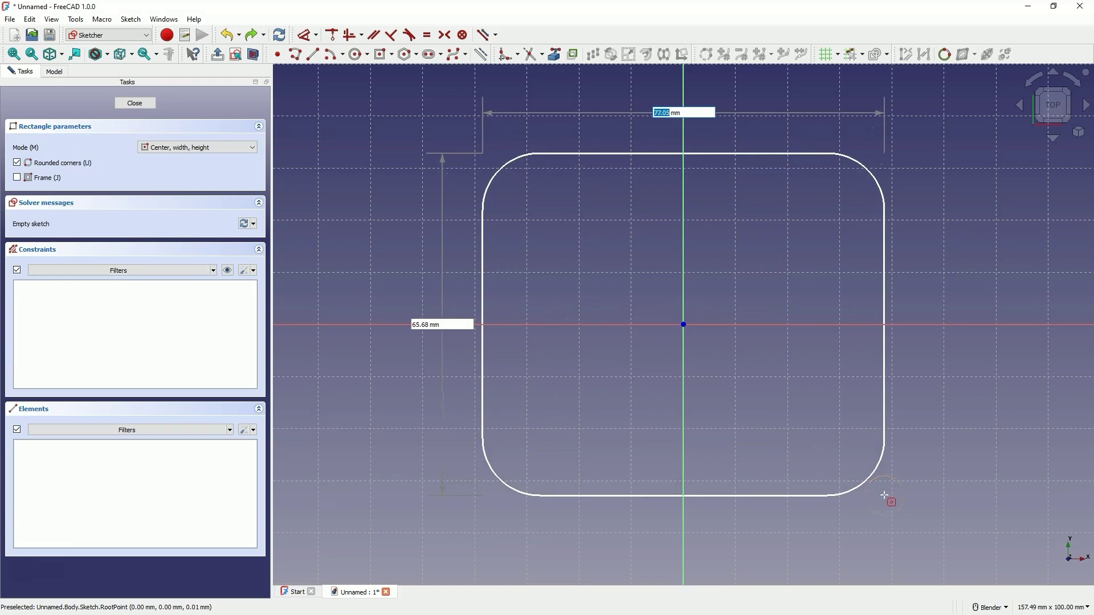
{"action": "key", "text": "Tab"}
{"action": "type", "text": "5"}
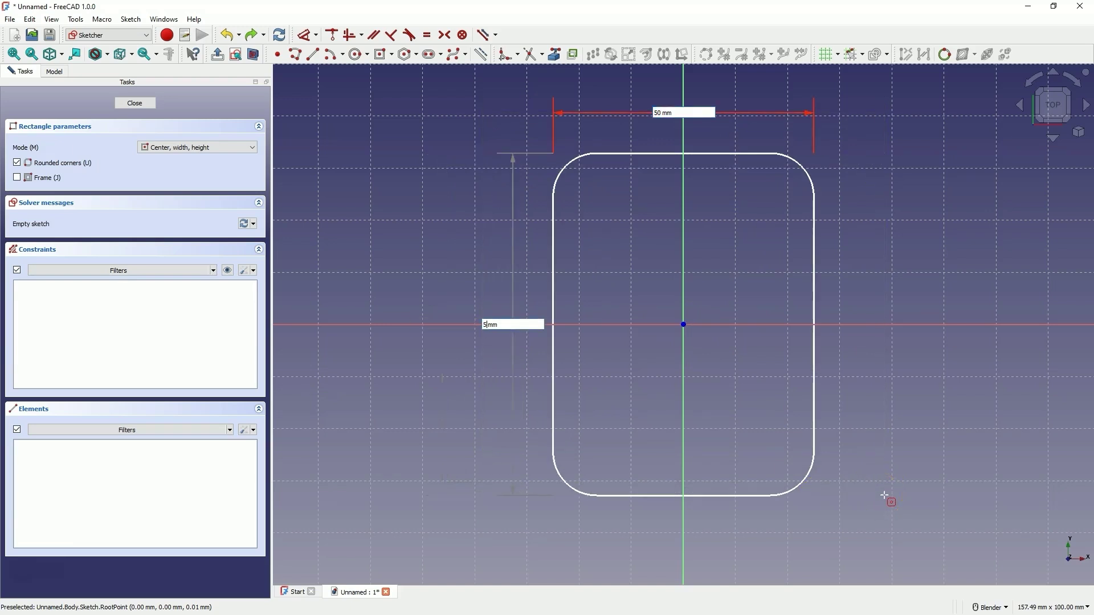
{"action": "type", "text": "0"}
{"action": "key", "text": "Tab"}
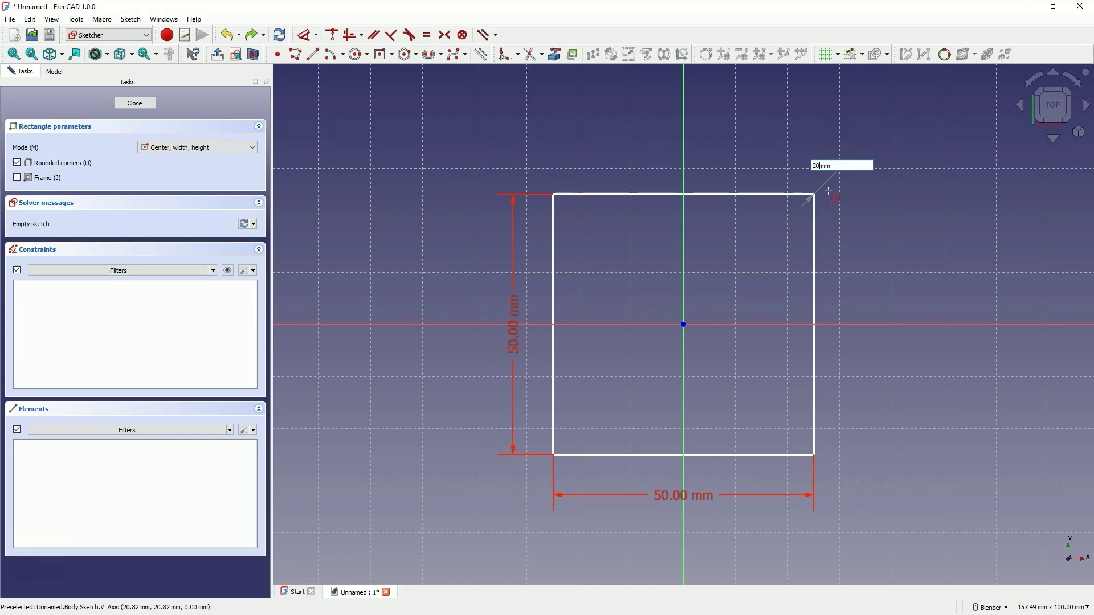
{"action": "key", "text": "Return"}
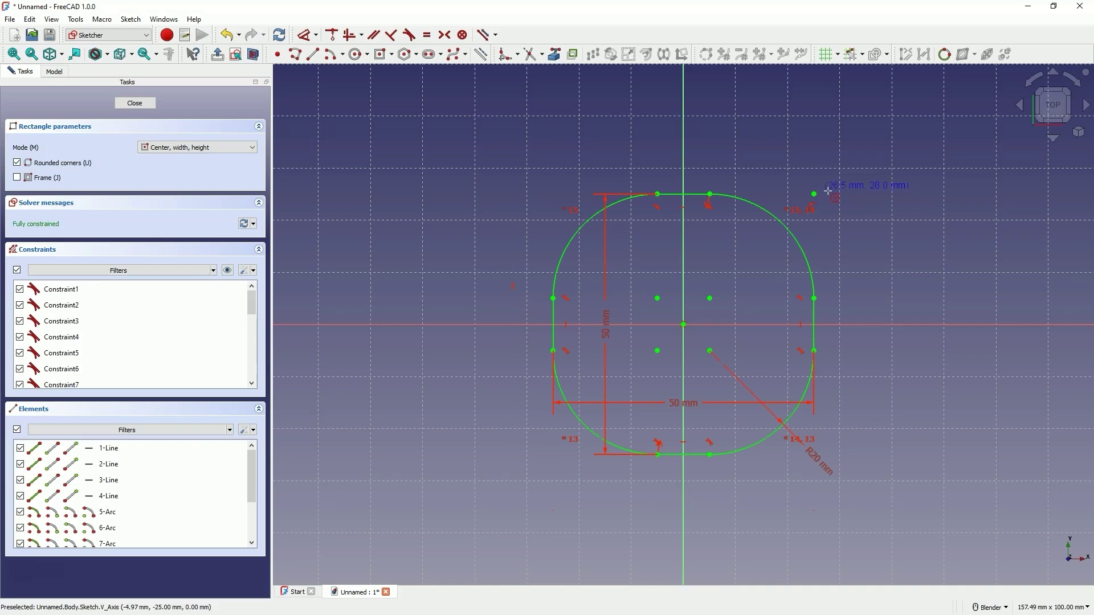
{"action": "left_click", "coordinate": [570, 263]}
Step: Close the rounded-square sketch, pad it 20 mm, and start another sketch
{"action": "left_click", "coordinate": [133, 104]}
{"action": "left_click", "coordinate": [530, 135]}
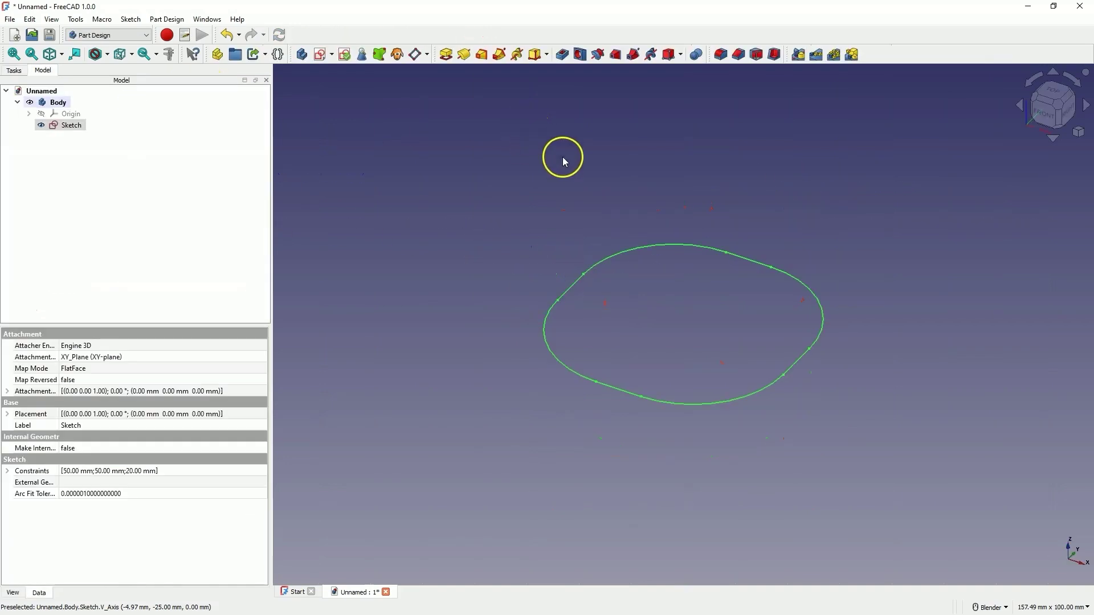
{"action": "left_click", "coordinate": [446, 55]}
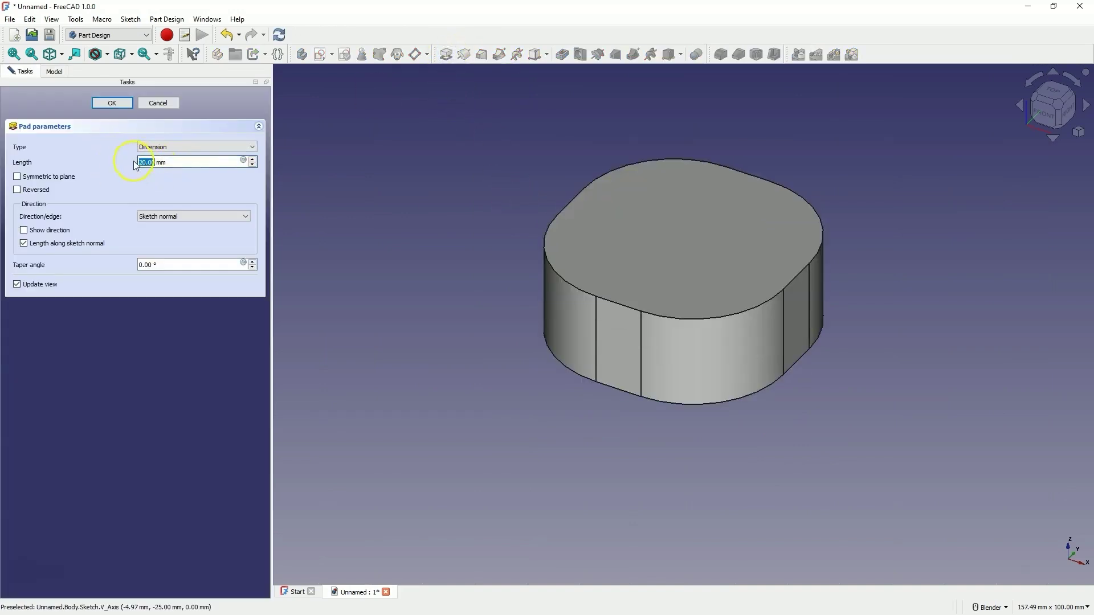
{"action": "left_click", "coordinate": [112, 104]}
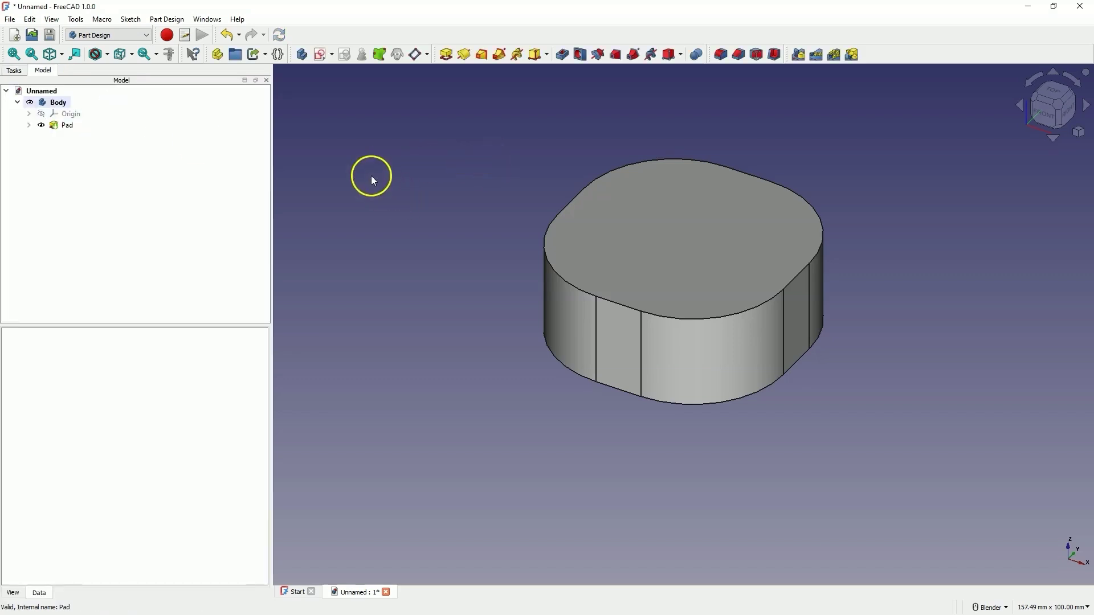
{"action": "left_click", "coordinate": [323, 55]}
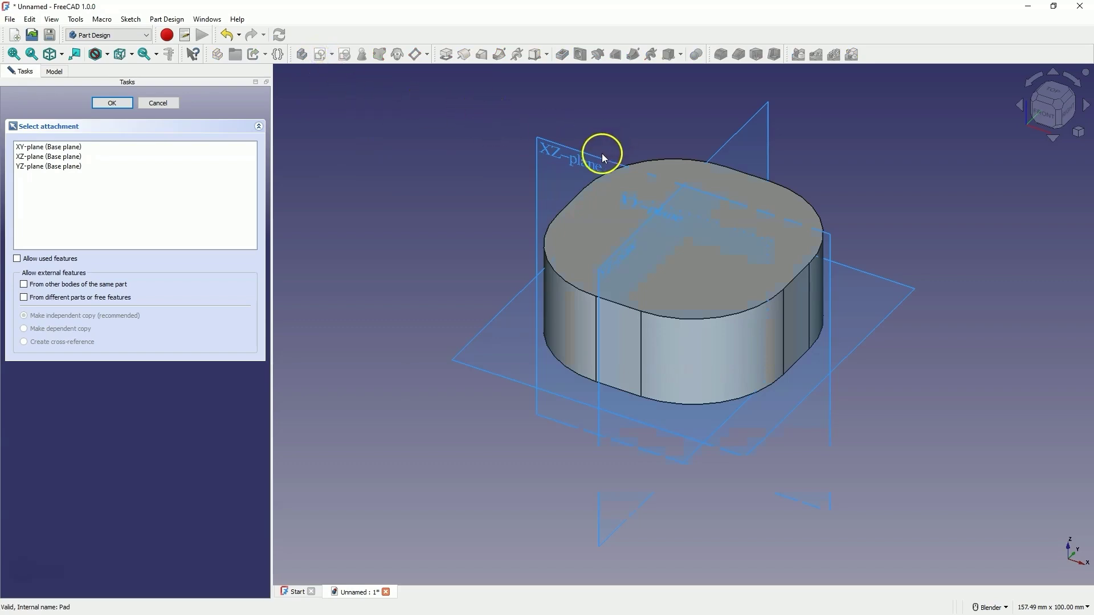
Step: Attach the sketch to the XZ plane, import the pad's top edge as external geometry, and toggle section view
{"action": "left_click", "coordinate": [564, 149]}
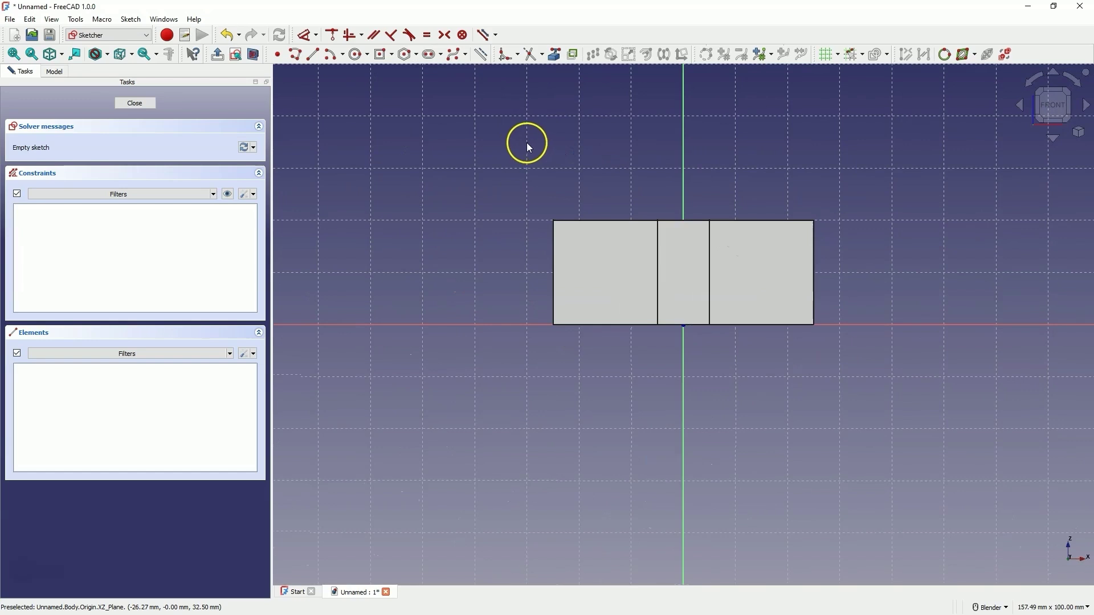
{"action": "left_click", "coordinate": [556, 55]}
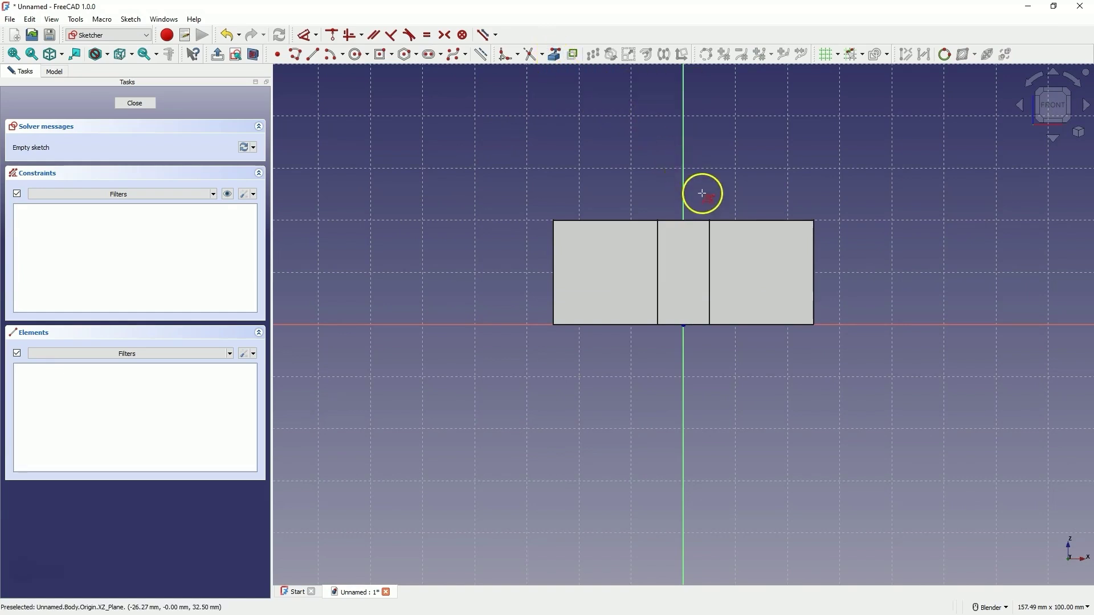
{"action": "left_click", "coordinate": [725, 221]}
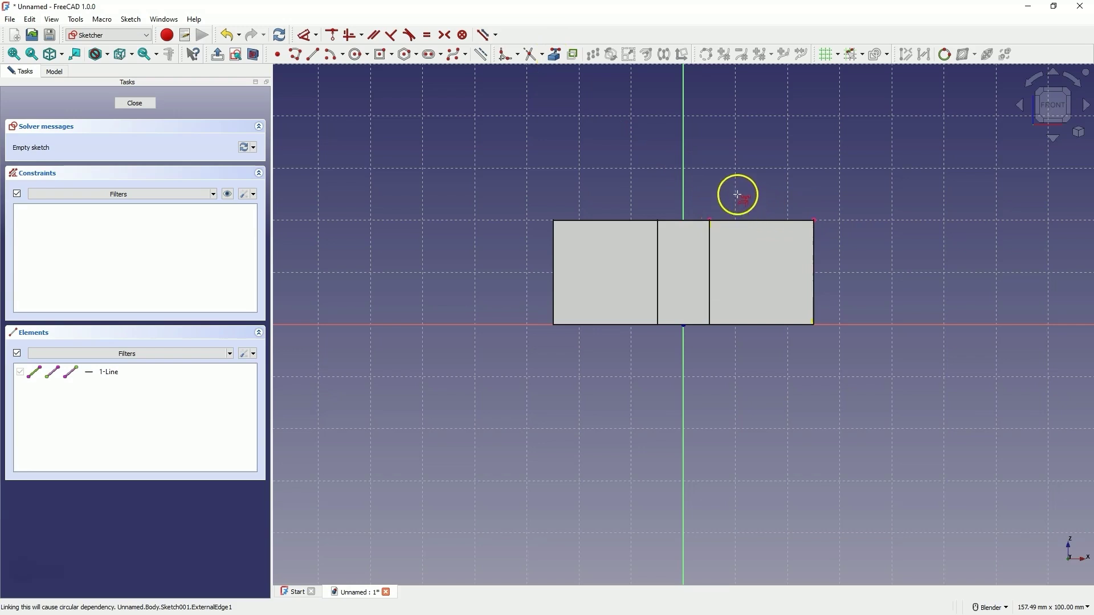
{"action": "left_click", "coordinate": [254, 56]}
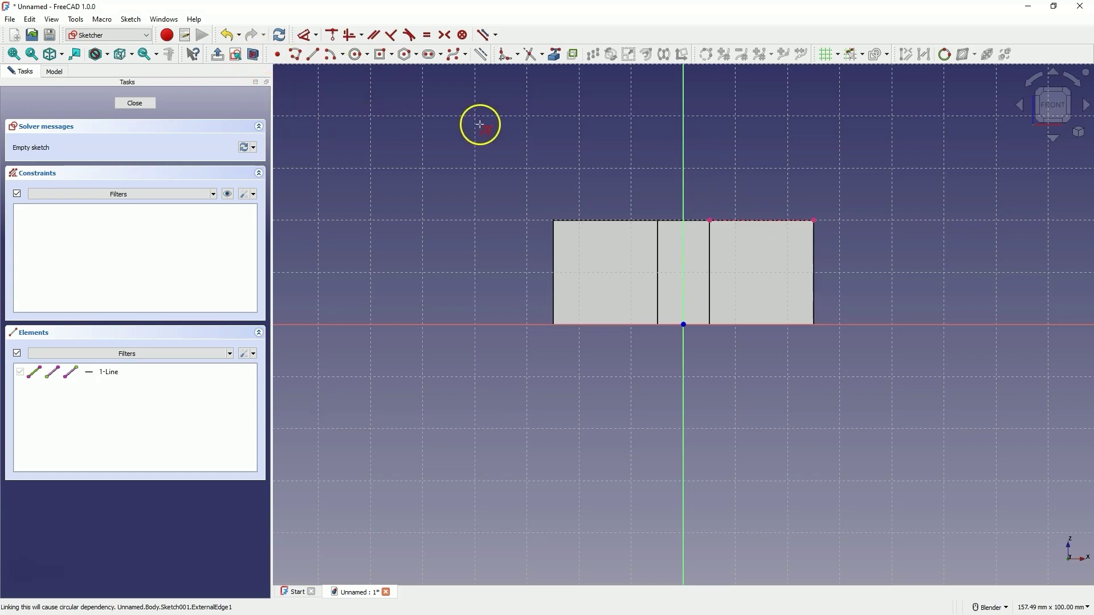
{"action": "left_click", "coordinate": [344, 57]}
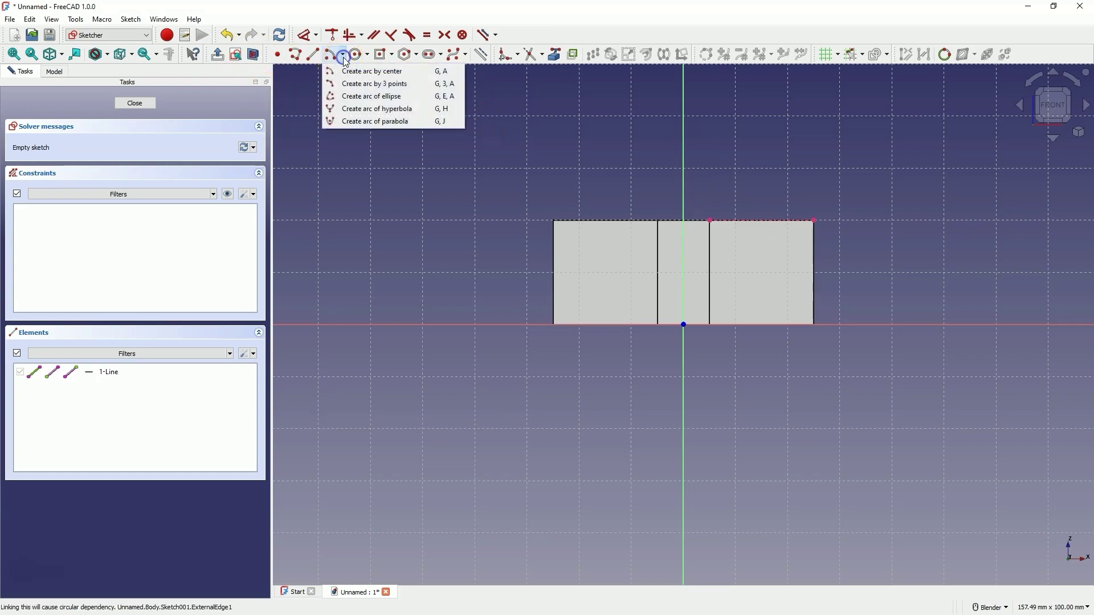
Step: Draw a three-point arc from the vertical axis above the pad out past its right side
{"action": "left_click", "coordinate": [388, 86]}
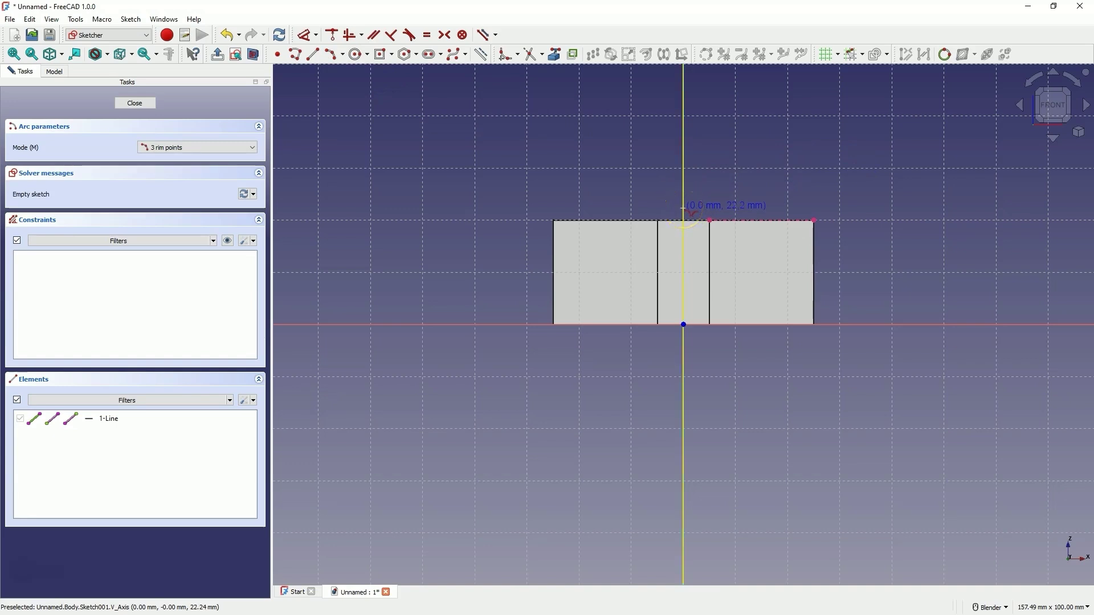
{"action": "left_click", "coordinate": [683, 209]}
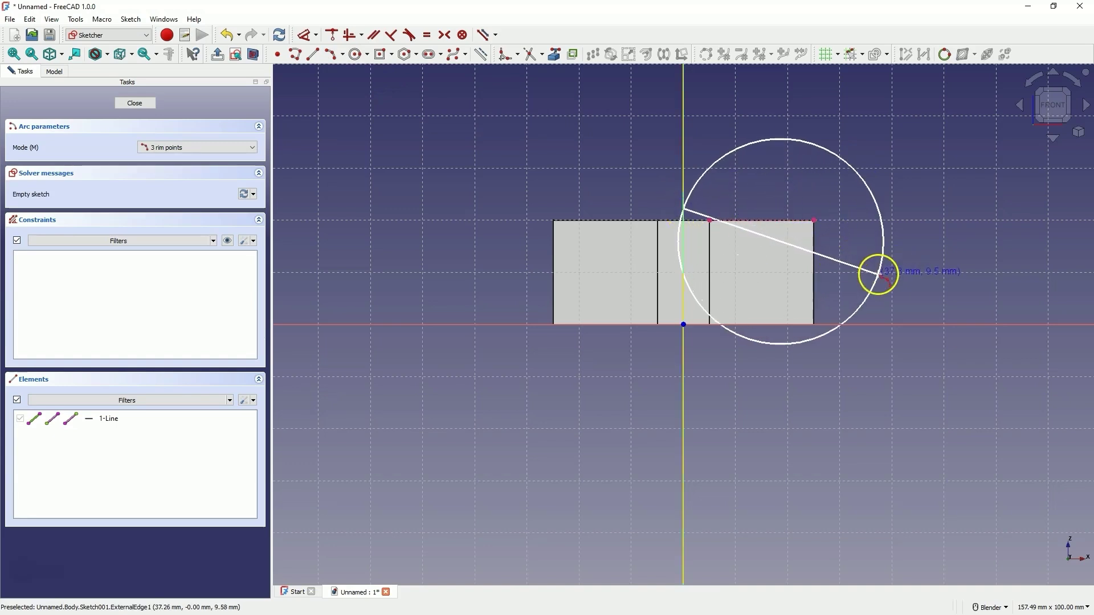
{"action": "left_click", "coordinate": [859, 264]}
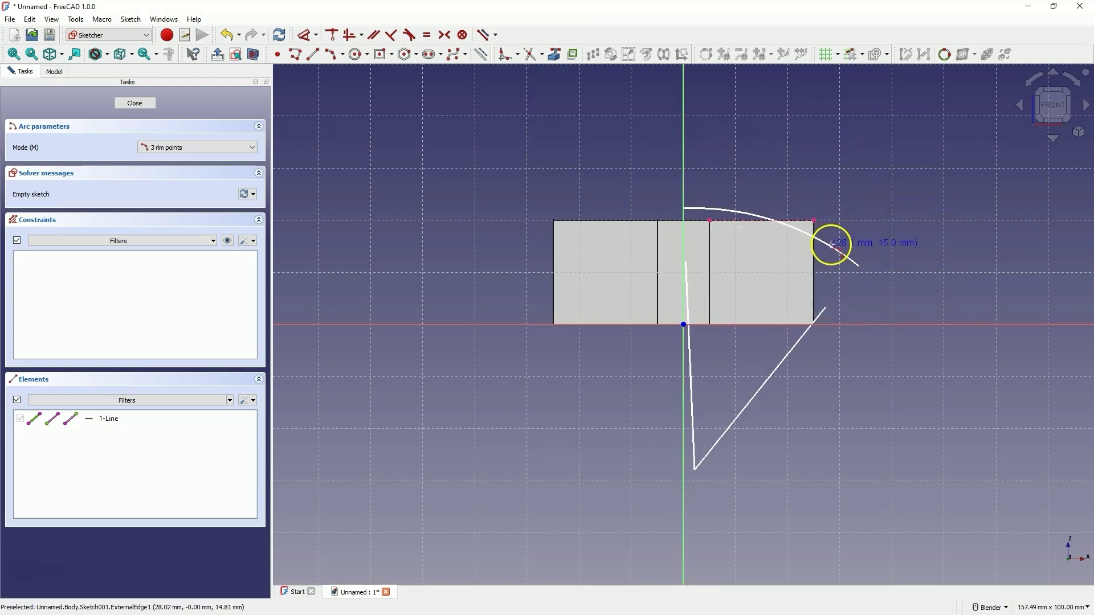
{"action": "left_click", "coordinate": [831, 241]}
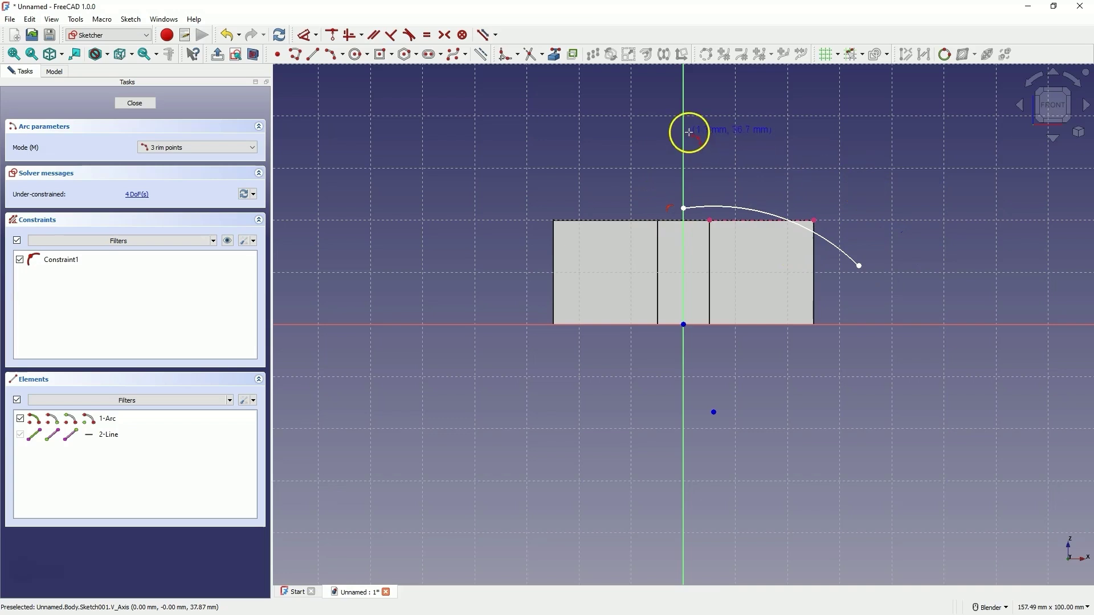
{"action": "right_click", "coordinate": [609, 157]}
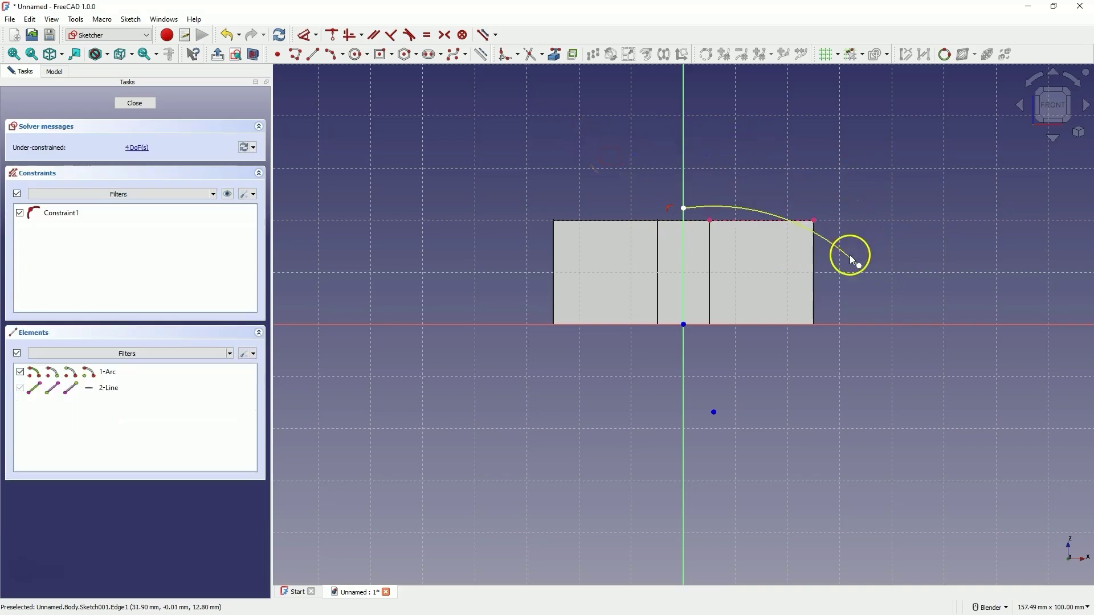
Step: Drag the arc's end lower and its centre onto the vertical axis, then select centre and axis
{"action": "left_click_drag", "start_coordinate": [859, 264], "coordinate": [887, 302]}
{"action": "mouse_move", "coordinate": [714, 412]}
{"action": "left_mouse_down"}
{"action": "mouse_move", "coordinate": [680, 416]}
{"action": "mouse_move", "coordinate": [694, 409]}
{"action": "left_mouse_up"}
{"action": "left_click", "coordinate": [717, 369]}
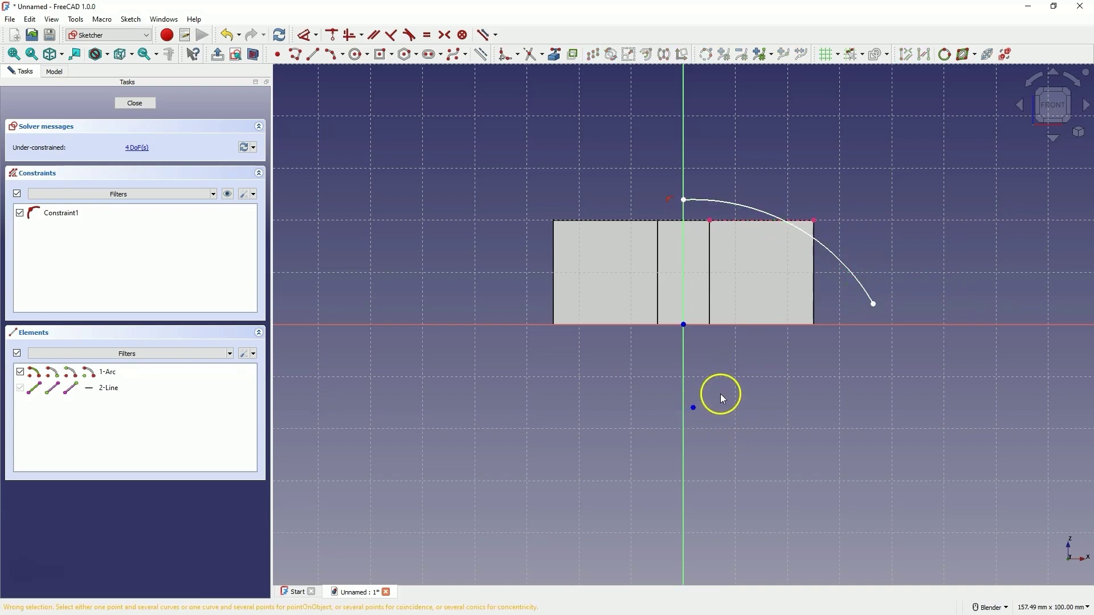
{"action": "left_click", "coordinate": [694, 408]}
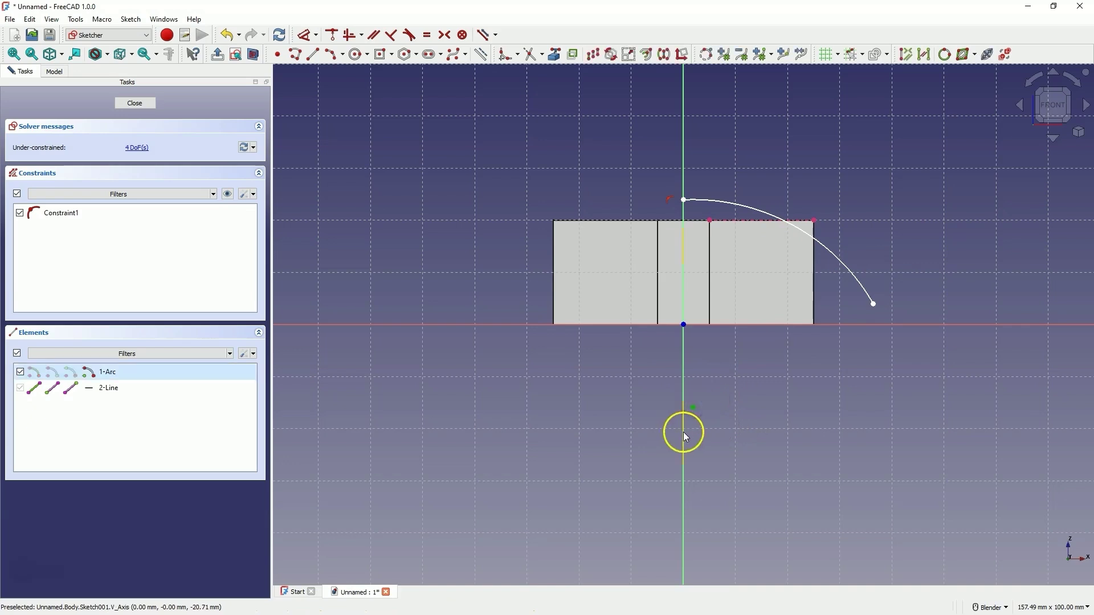
{"action": "left_click", "coordinate": [695, 408]}
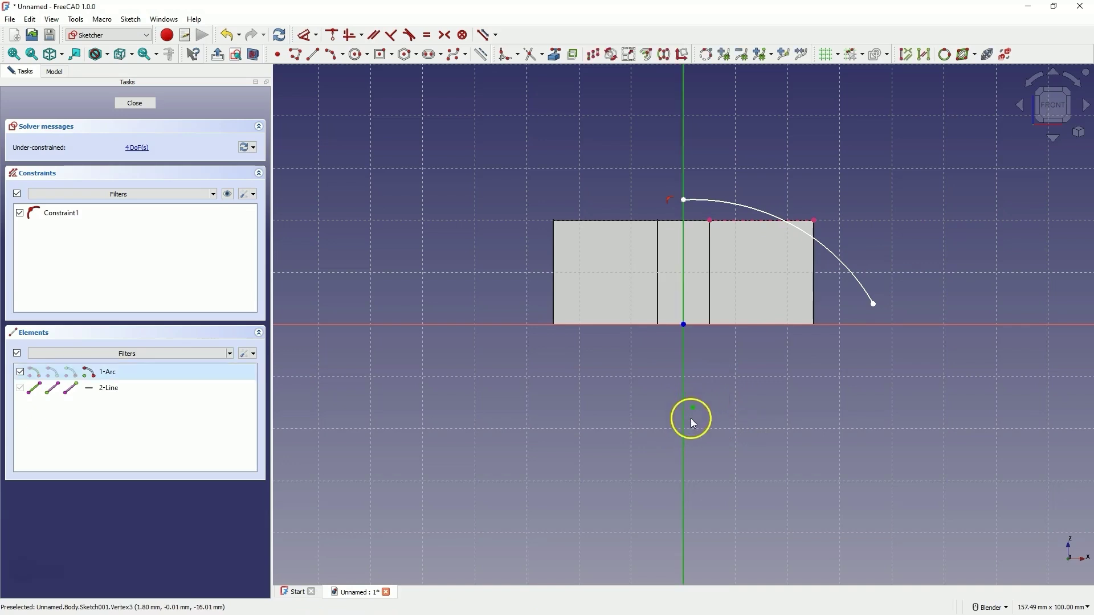
Step: Pin the arc centre to the vertical axis and level the arc's top point with the block's corner
{"action": "left_click", "coordinate": [334, 36]}
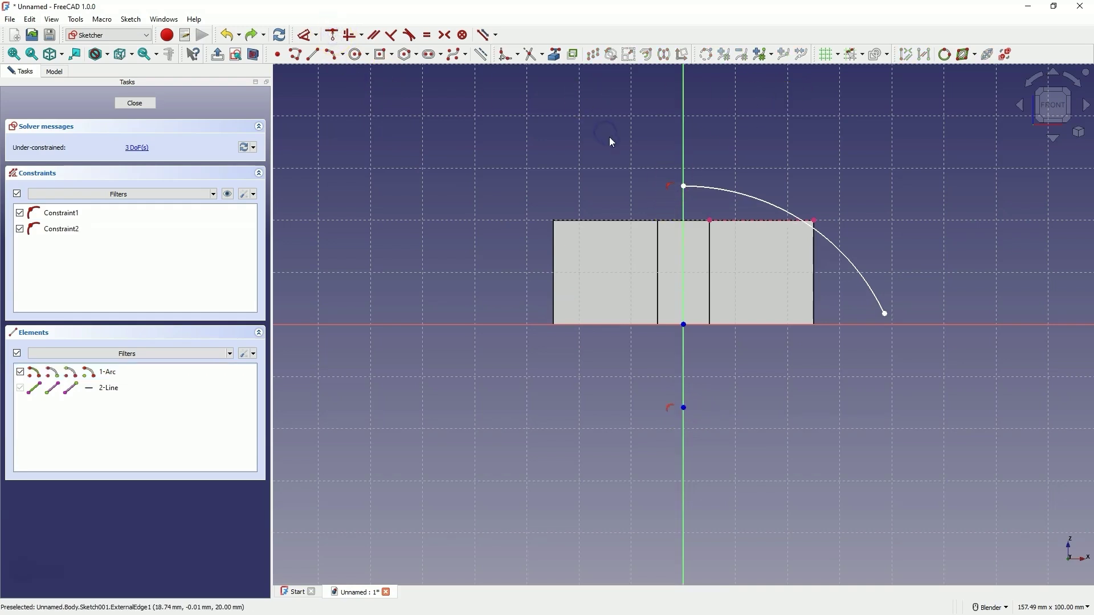
{"action": "left_click", "coordinate": [684, 187]}
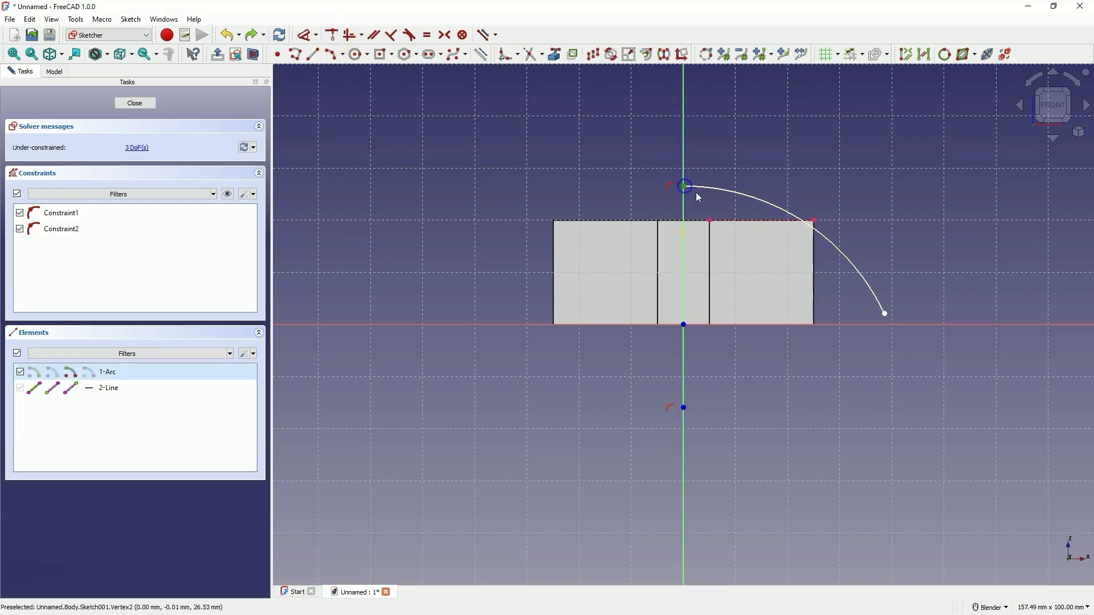
{"action": "left_click", "coordinate": [816, 221]}
{"action": "left_click", "coordinate": [715, 197]}
{"action": "left_click", "coordinate": [775, 222]}
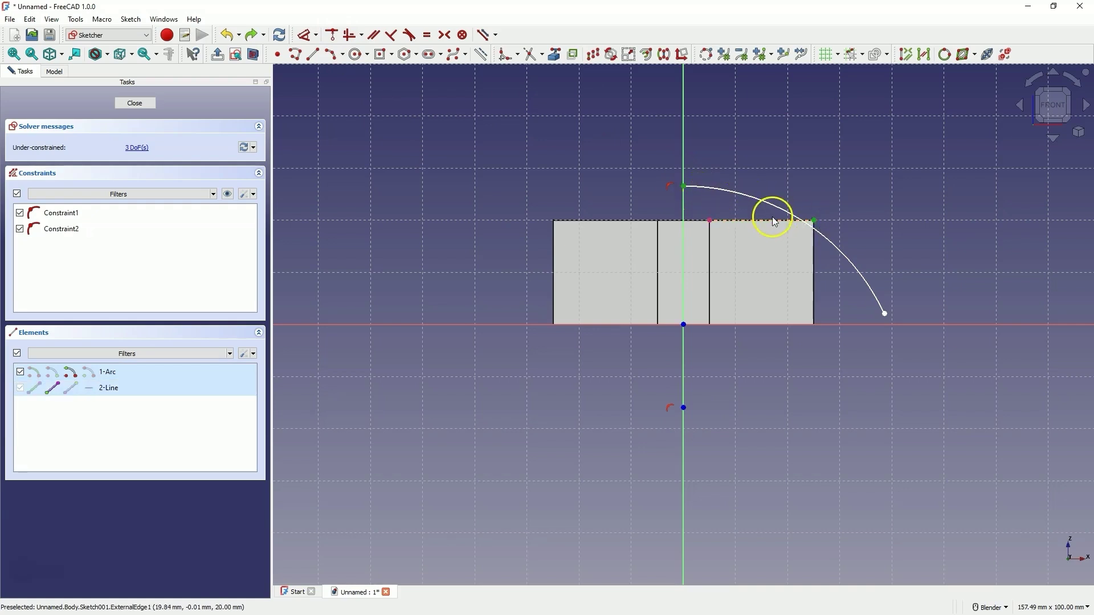
{"action": "left_click", "coordinate": [352, 35]}
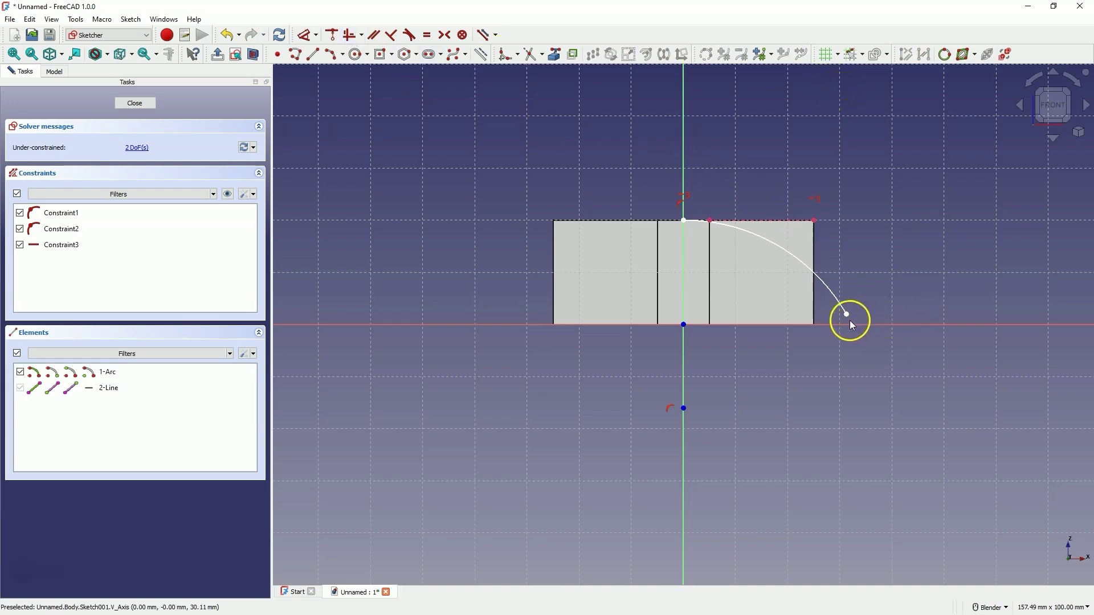
Step: Place the arc's lower endpoint on the horizontal axis
{"action": "mouse_move", "coordinate": [848, 315]}
{"action": "left_mouse_down"}
{"action": "mouse_move", "coordinate": [843, 332]}
{"action": "mouse_move", "coordinate": [853, 323]}
{"action": "left_mouse_up"}
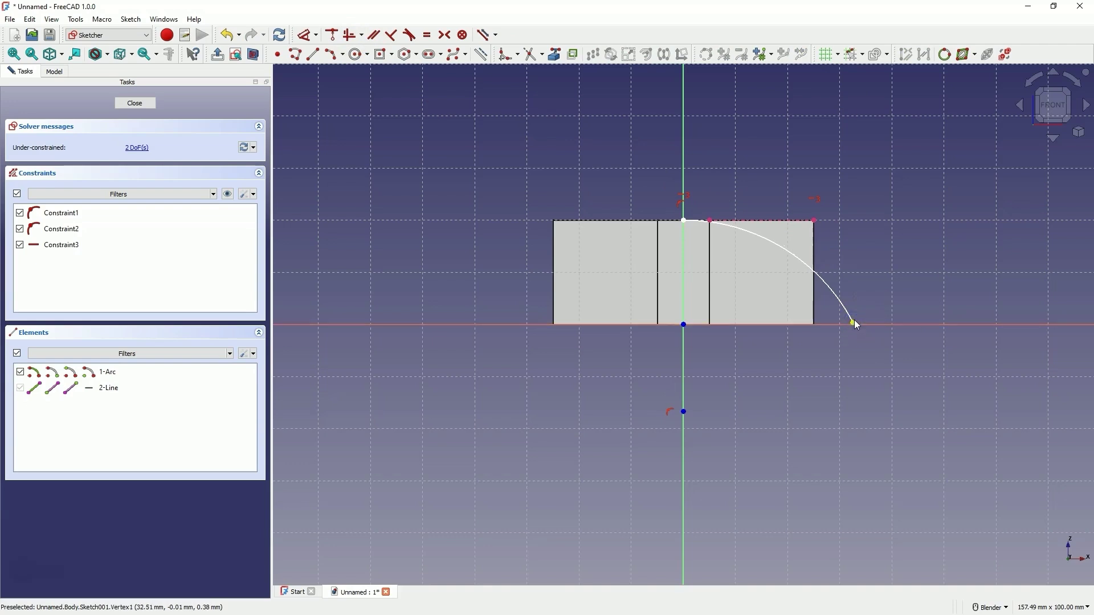
{"action": "left_click", "coordinate": [853, 321]}
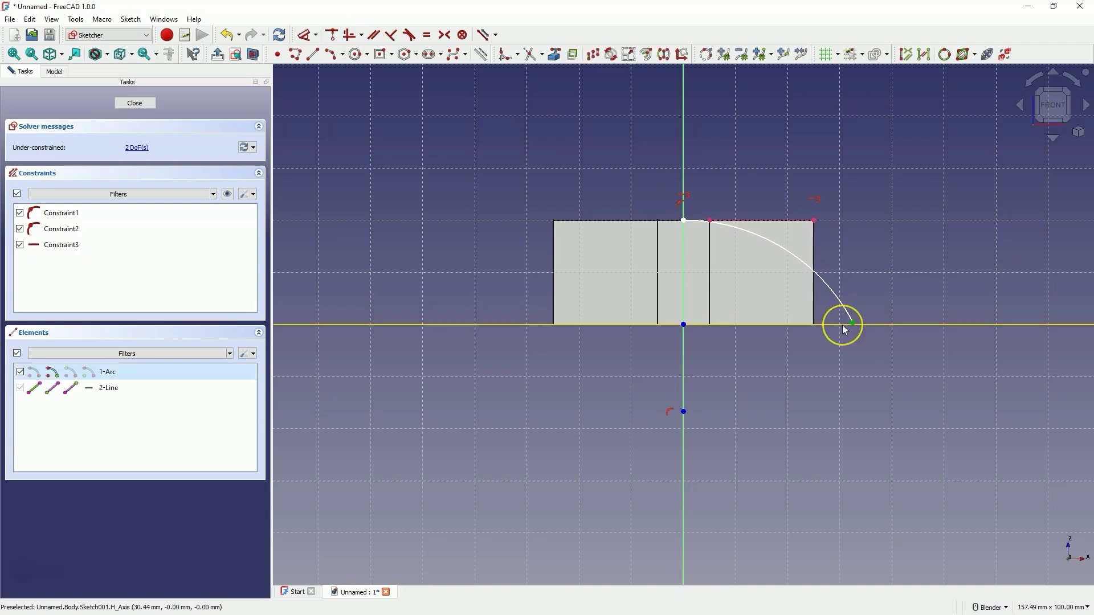
{"action": "left_click", "coordinate": [842, 325]}
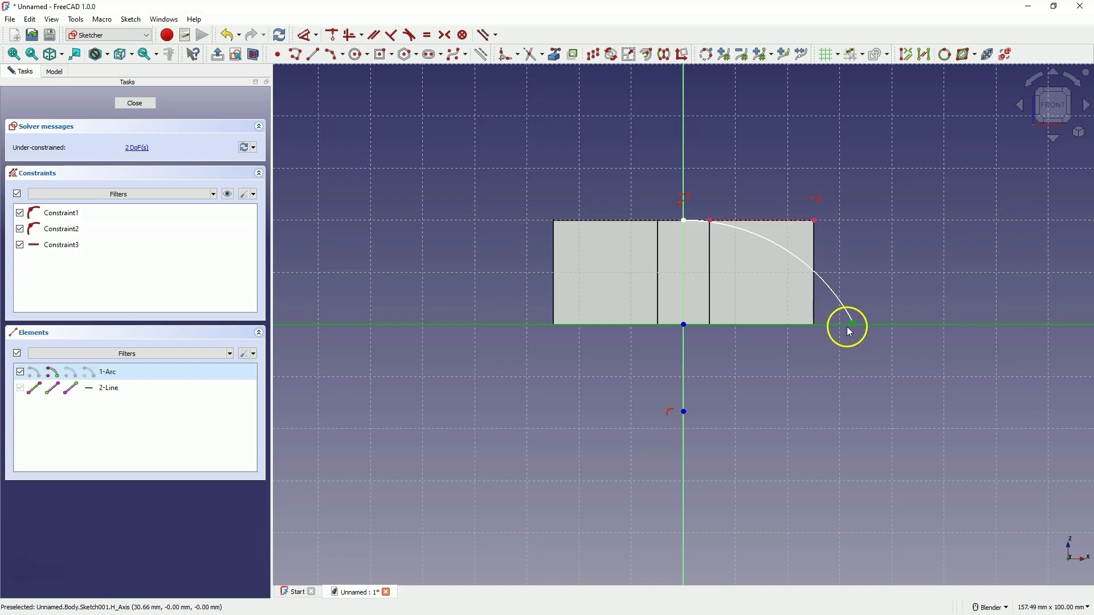
{"action": "left_click", "coordinate": [334, 38]}
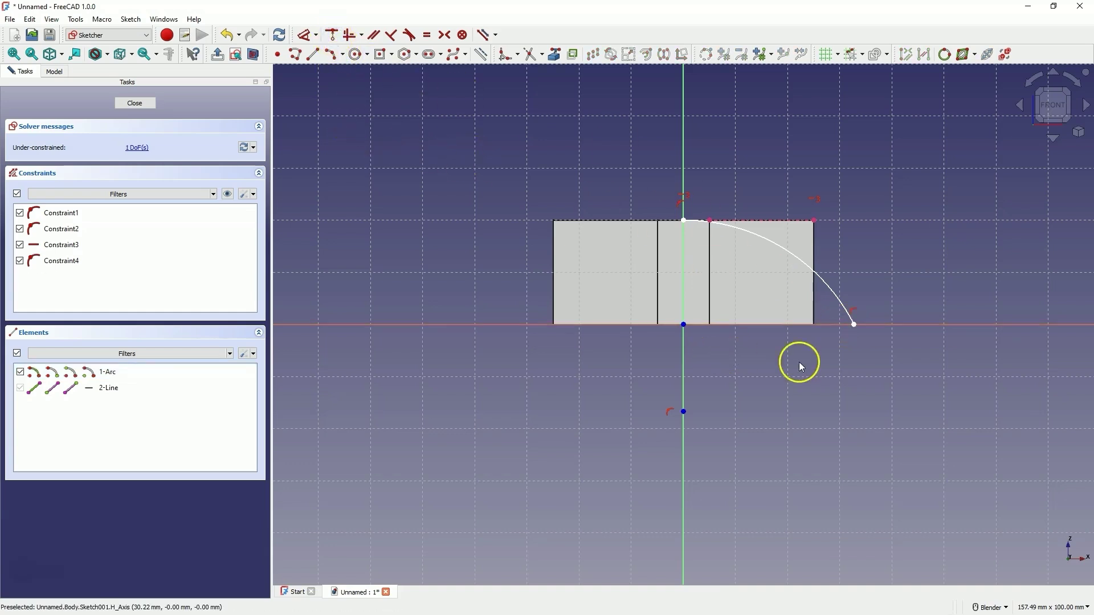
Step: Dimension the horizontal distance from the origin to the arc's lower end as 35 mm
{"action": "left_click", "coordinate": [685, 323]}
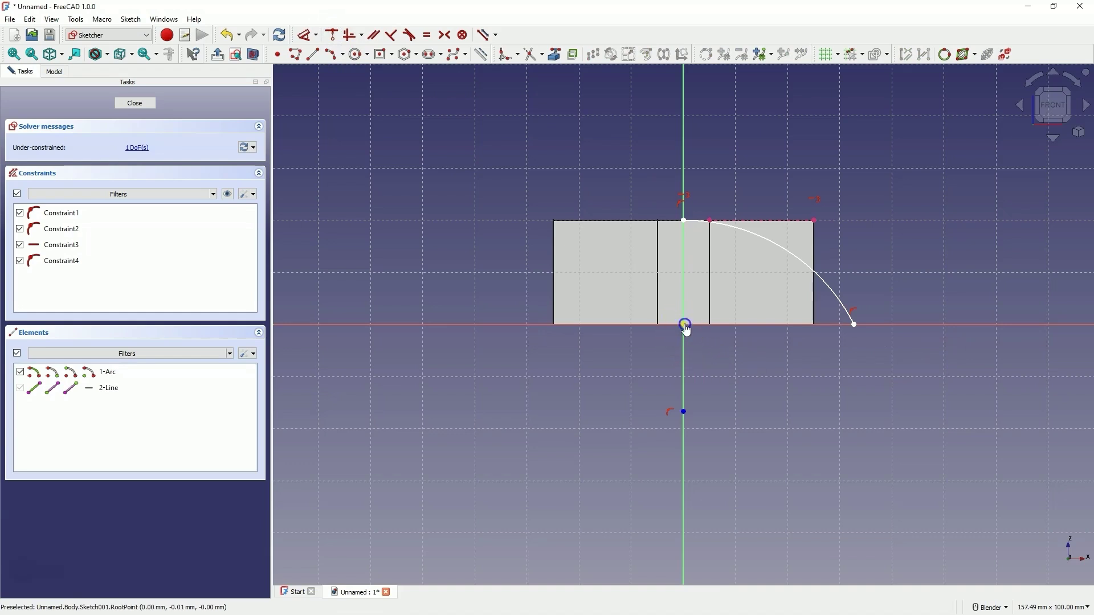
{"action": "left_click", "coordinate": [853, 325]}
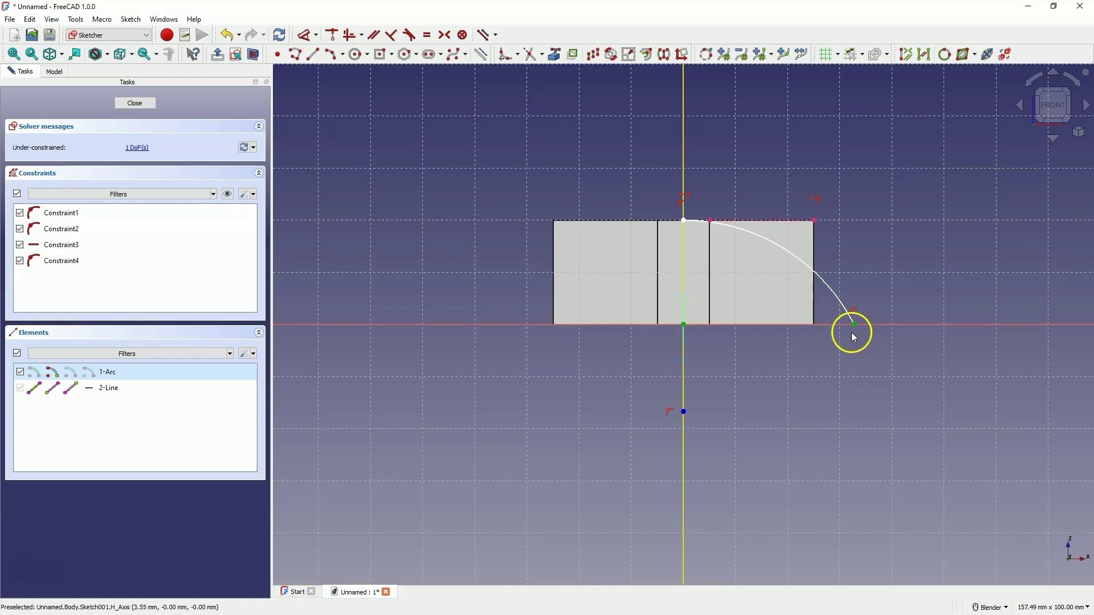
{"action": "key", "text": "l"}
{"action": "left_click", "coordinate": [793, 391]}
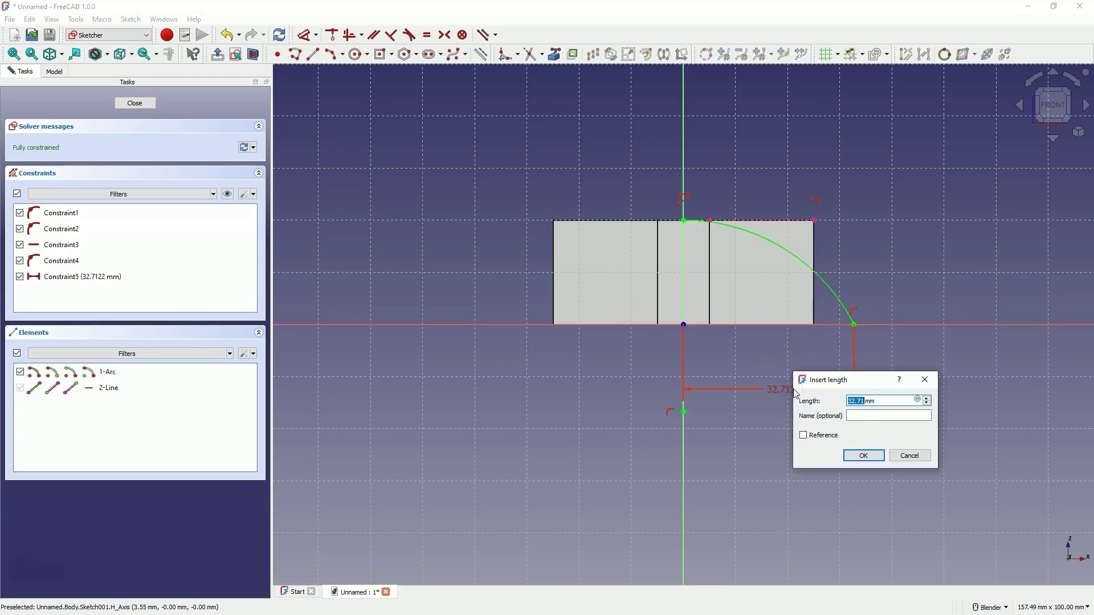
{"action": "type", "text": "35"}
{"action": "key", "text": "Return"}
{"action": "left_click", "coordinate": [748, 385]}
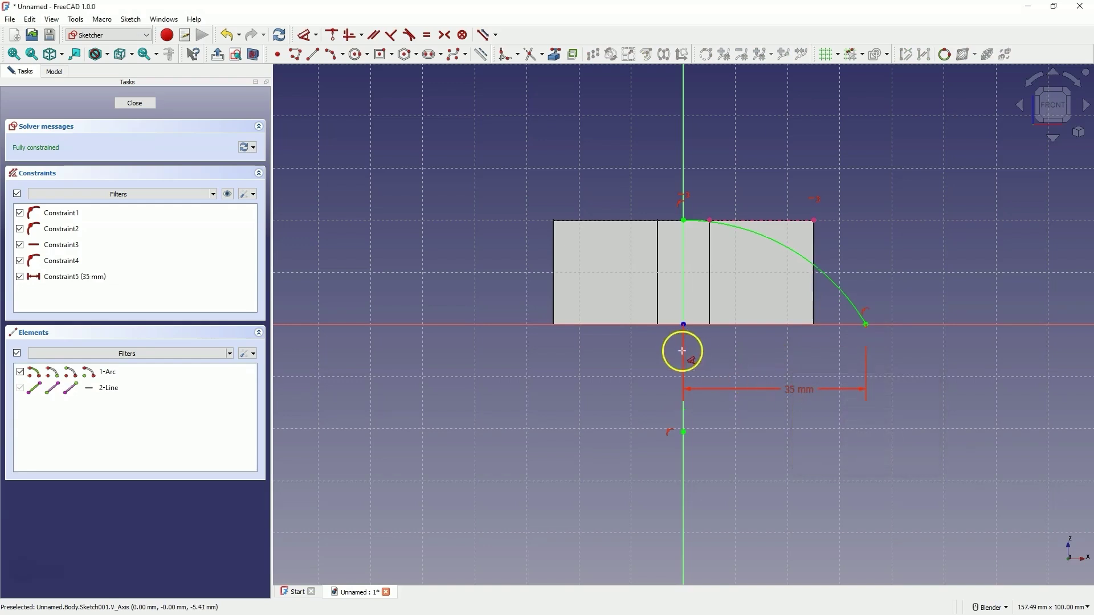
Step: Draw a polyline from the arc's top up, right, and down to its lower end, then close the sketch
{"action": "right_click", "coordinate": [713, 366]}
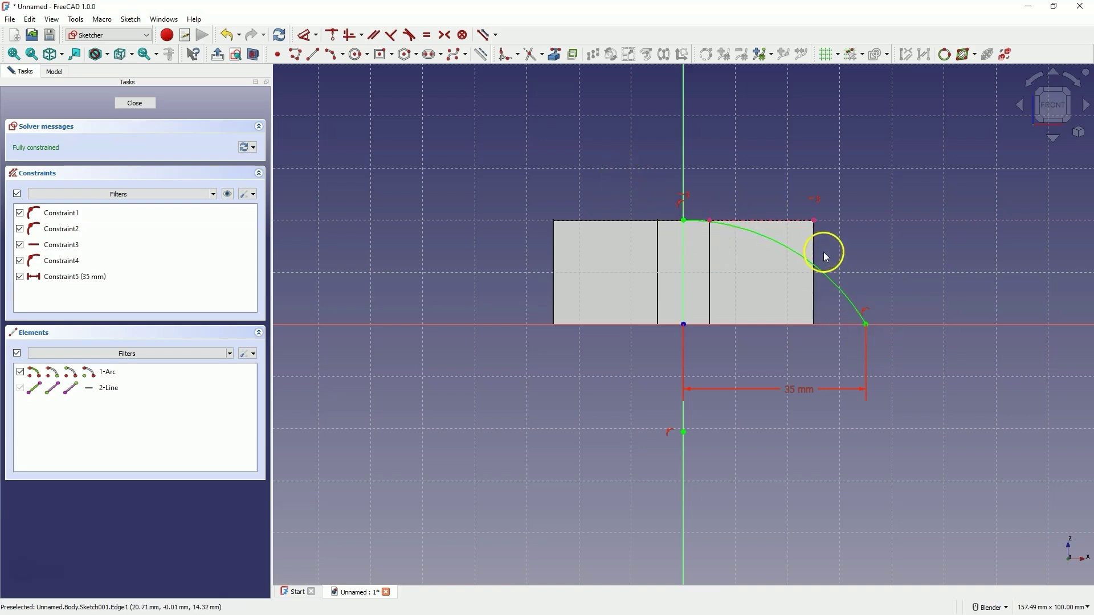
{"action": "left_click", "coordinate": [296, 55]}
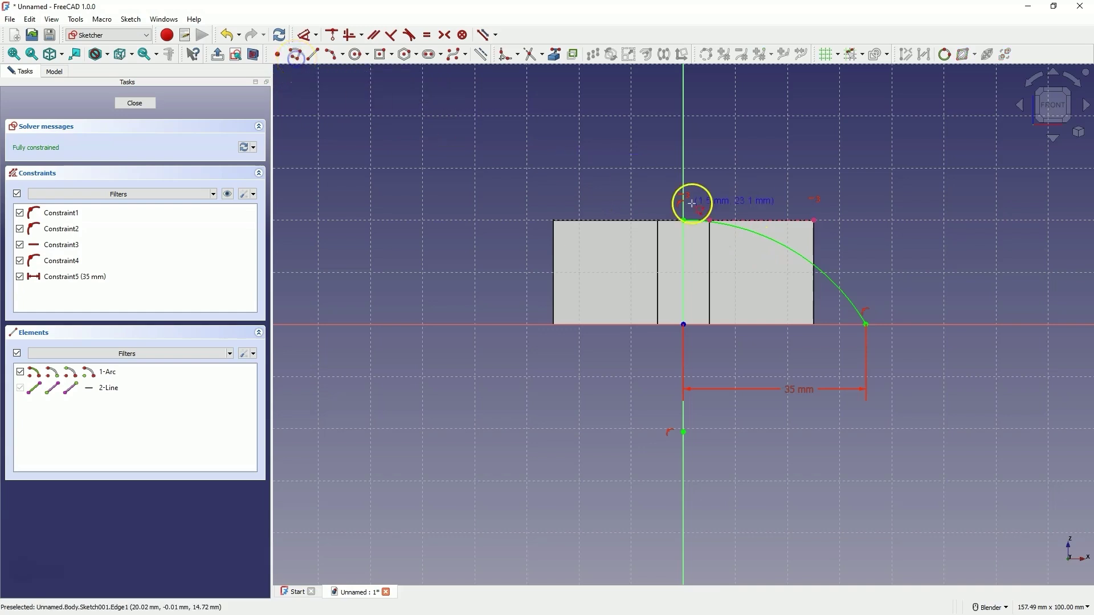
{"action": "left_click", "coordinate": [684, 220]}
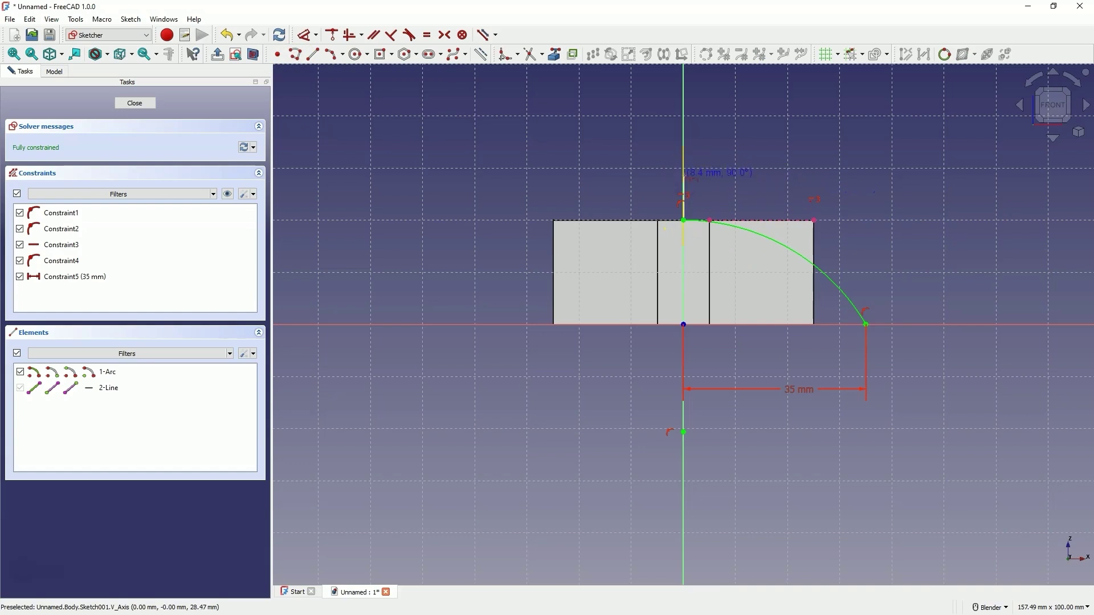
{"action": "left_click", "coordinate": [683, 175]}
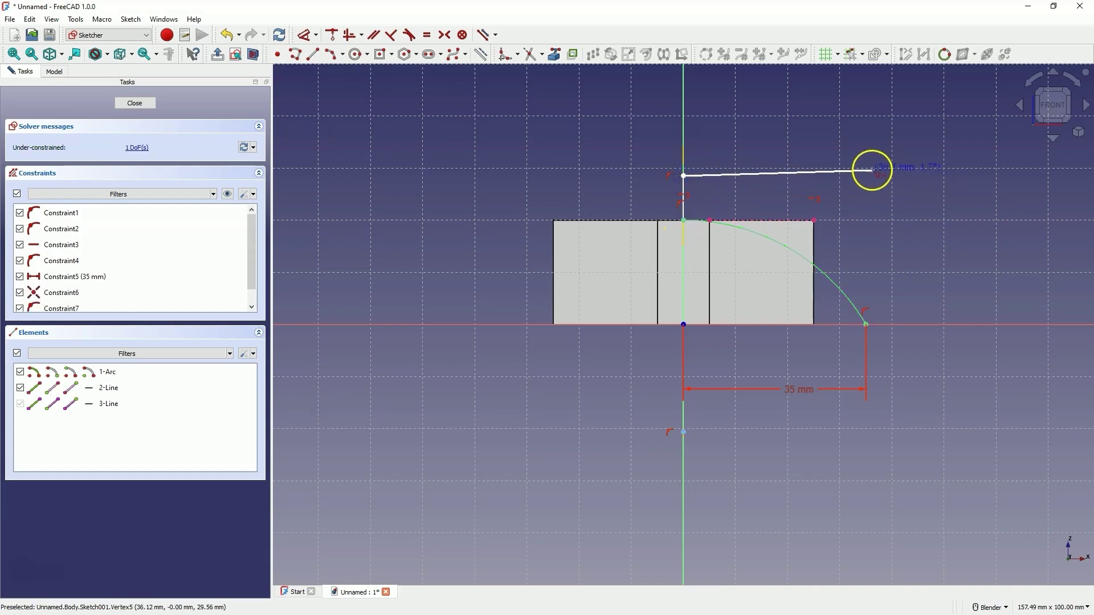
{"action": "left_click", "coordinate": [872, 175]}
{"action": "left_click", "coordinate": [866, 324]}
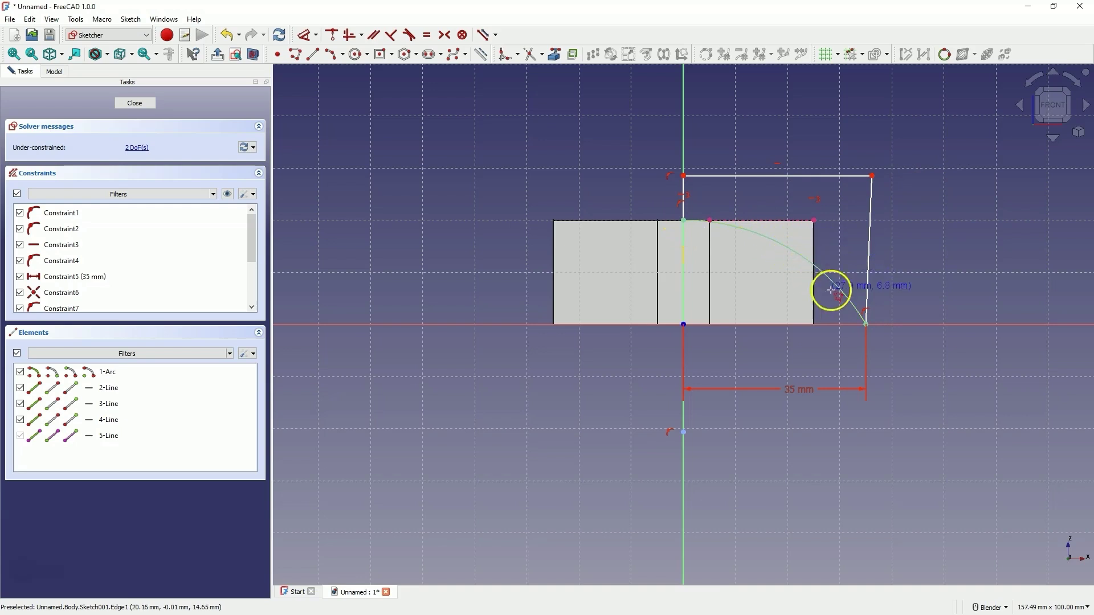
{"action": "left_click", "coordinate": [859, 329]}
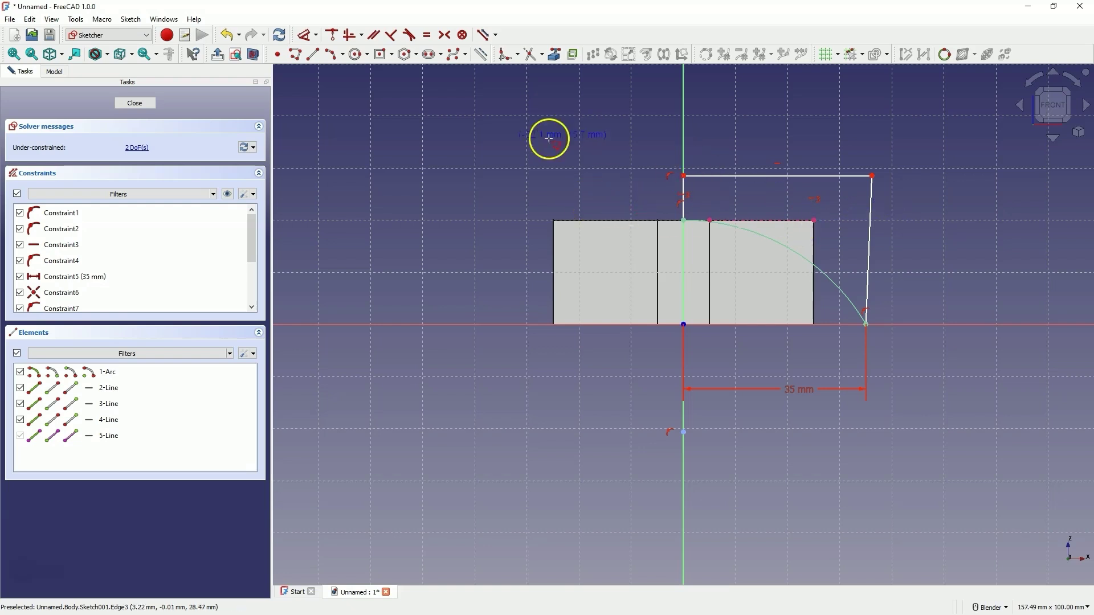
{"action": "left_click", "coordinate": [141, 105]}
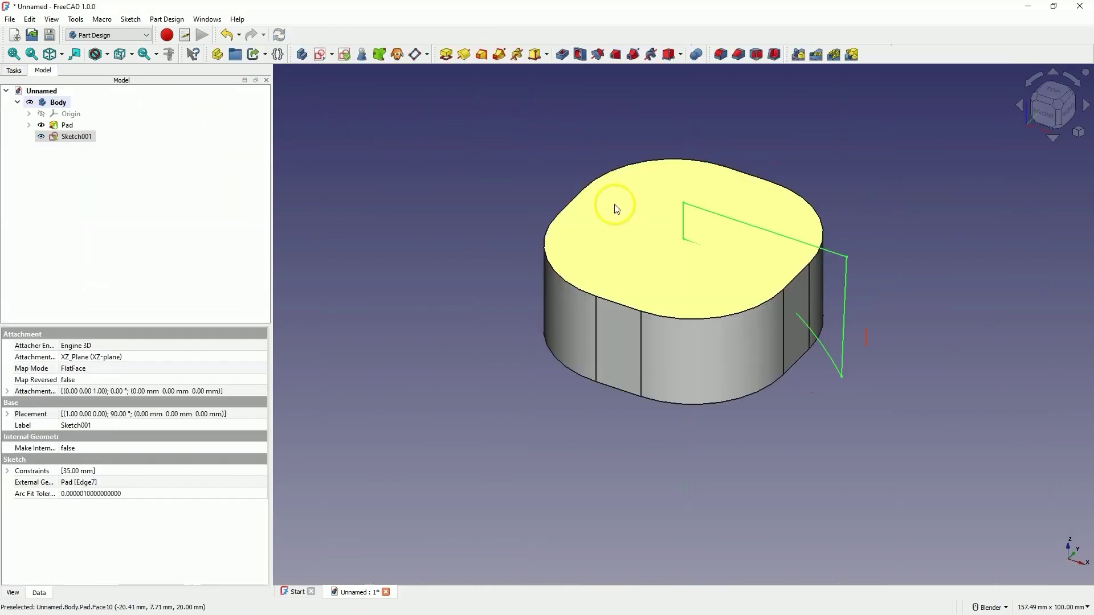
Step: Groove Sketch001 a full 360° around the vertical sketch axis and inspect the domed top
{"action": "left_click", "coordinate": [598, 55]}
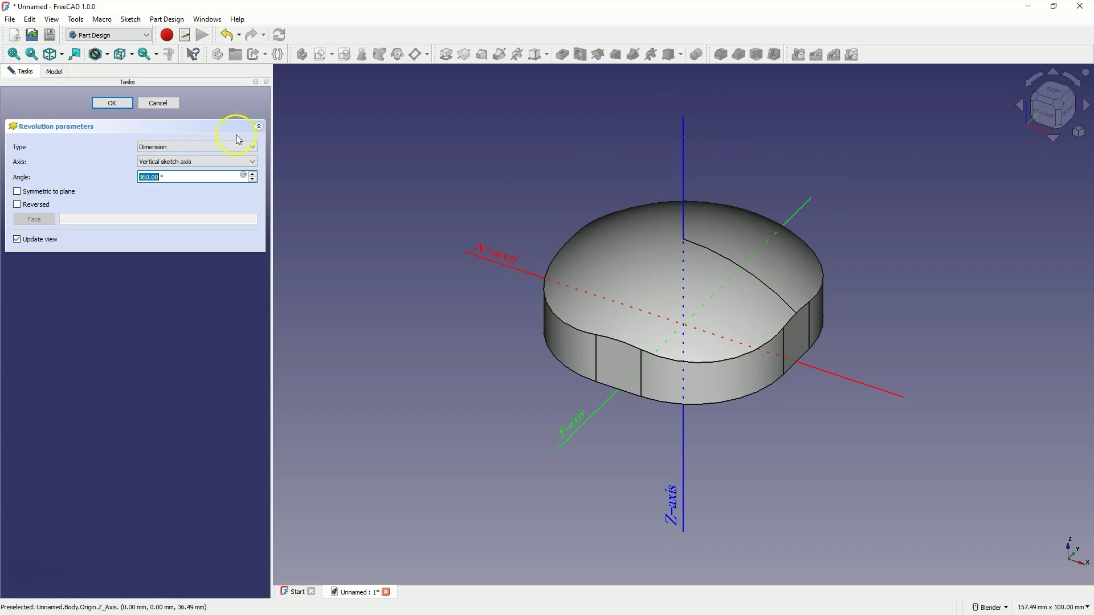
{"action": "left_click", "coordinate": [111, 104]}
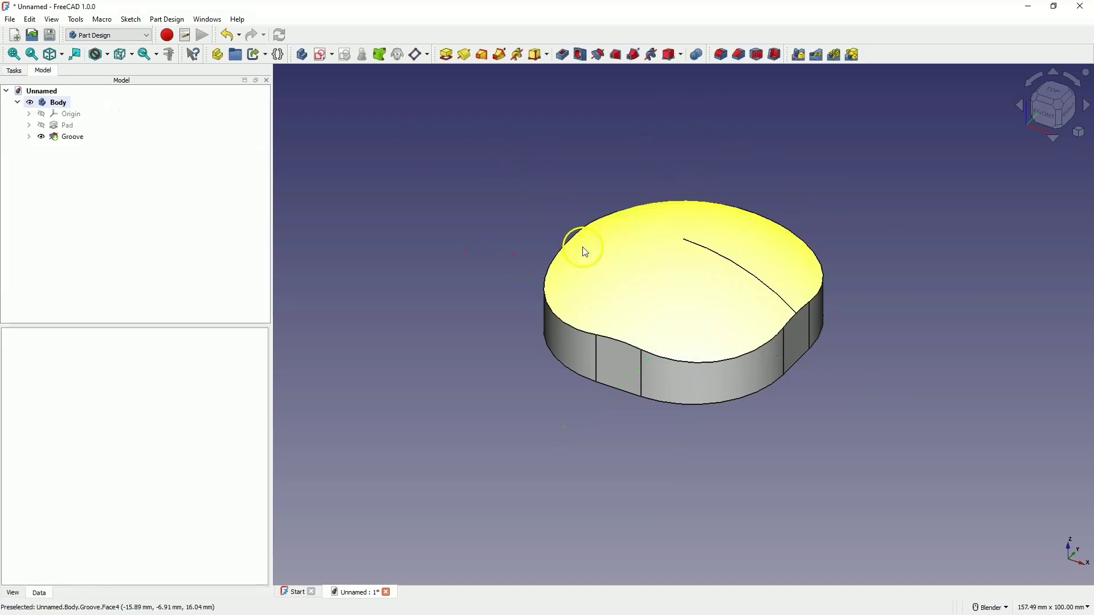
{"action": "middle_click_drag", "start_coordinate": [608, 252], "coordinate": [447, 166]}
{"action": "scroll", "coordinate": [447, 165], "scroll_direction": "up", "scroll_amount": 2}
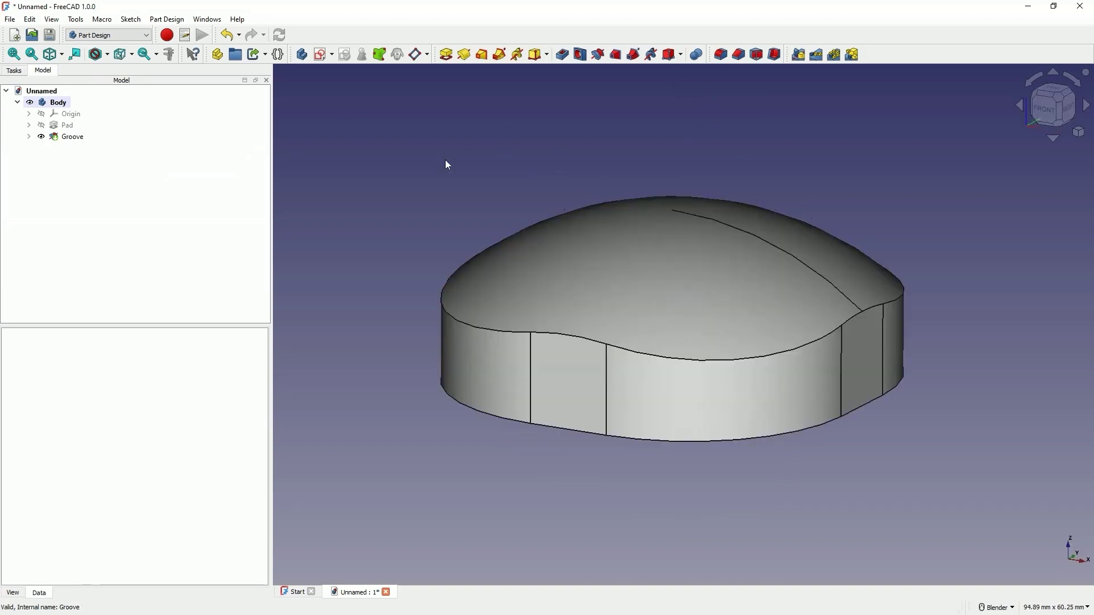
{"action": "scroll", "coordinate": [447, 165], "scroll_direction": "up", "scroll_amount": 2}
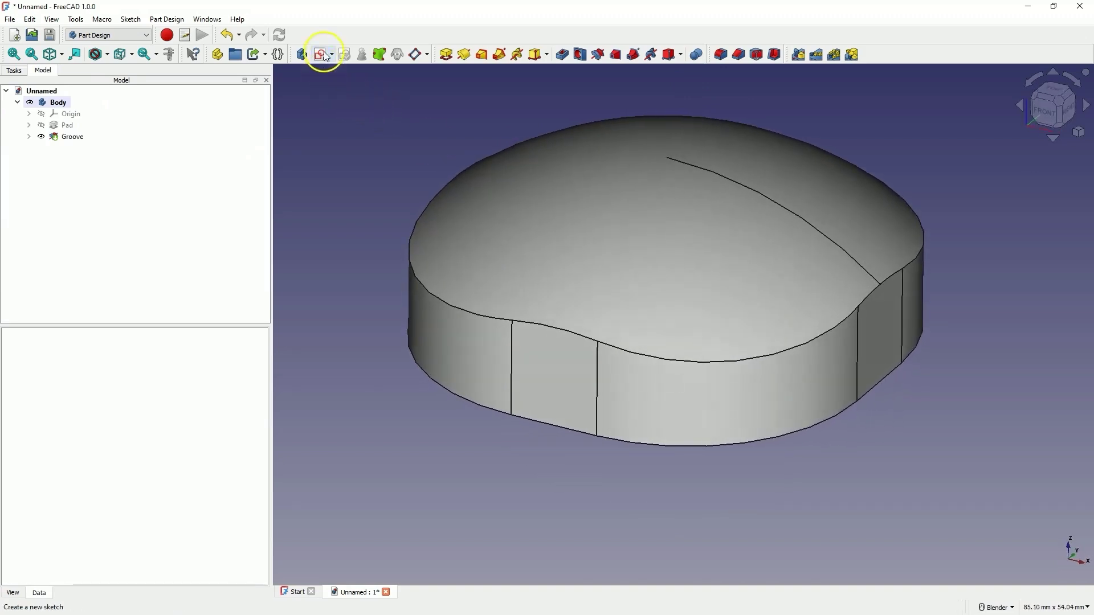
Step: Start a sketch on the XY plane and draw a 5 mm circle
{"action": "left_click", "coordinate": [325, 57]}
{"action": "middle_click_drag", "start_coordinate": [425, 190], "coordinate": [553, 111]}
{"action": "left_click", "coordinate": [555, 101]}
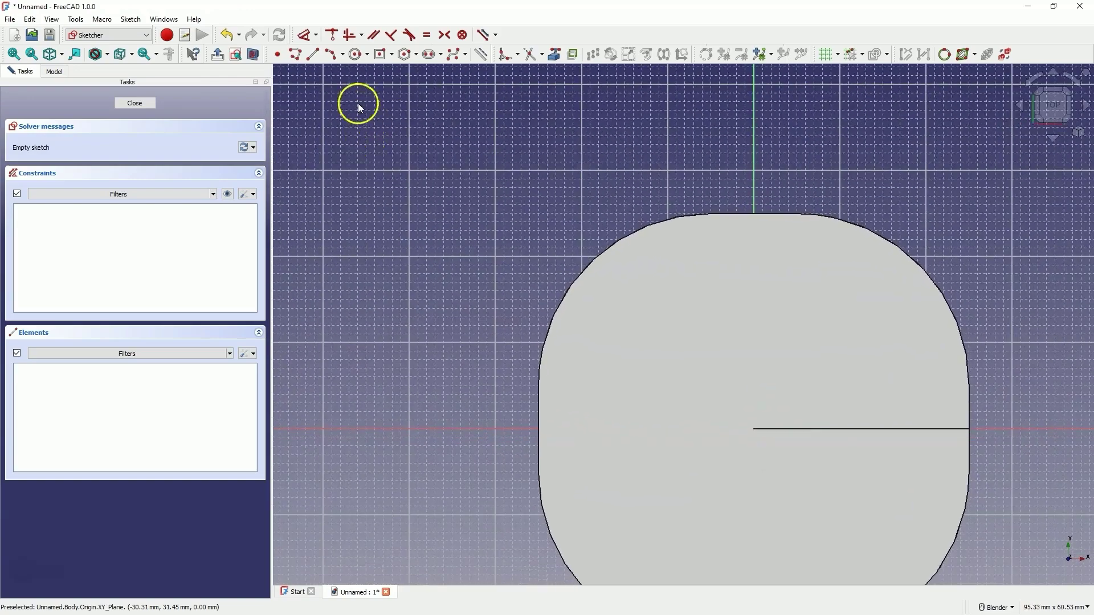
{"action": "left_click", "coordinate": [356, 54]}
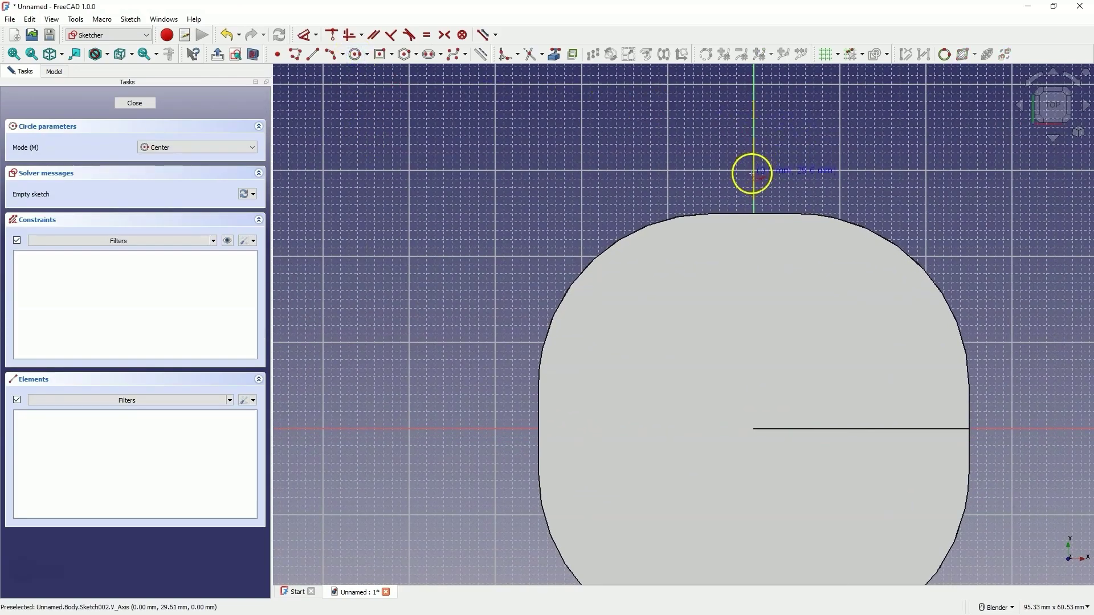
{"action": "left_click", "coordinate": [753, 172]}
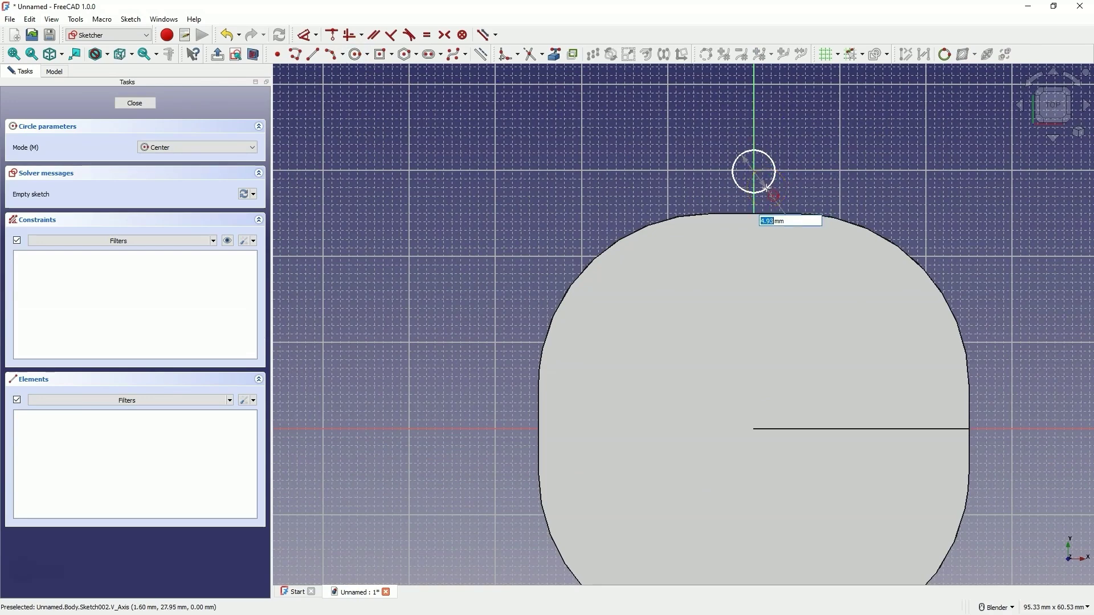
{"action": "type", "text": "5"}
{"action": "key", "text": "Return"}
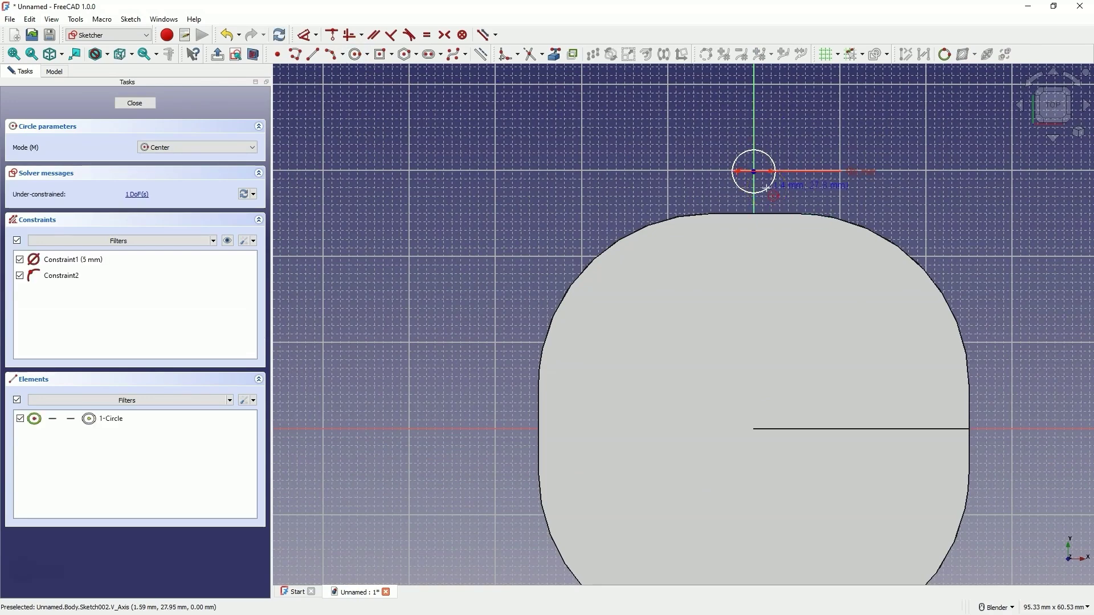
{"action": "right_click", "coordinate": [626, 163]}
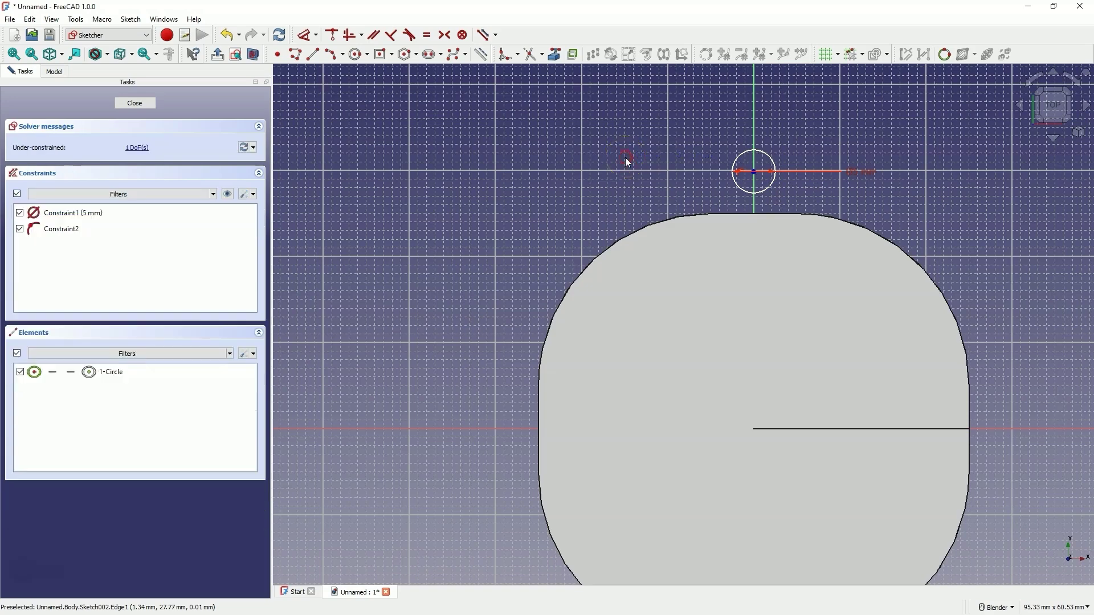
Step: Import the body's top rim edge, put the circle's centre on it, and close the sketch
{"action": "scroll", "coordinate": [825, 160], "scroll_direction": "up", "scroll_amount": 5}
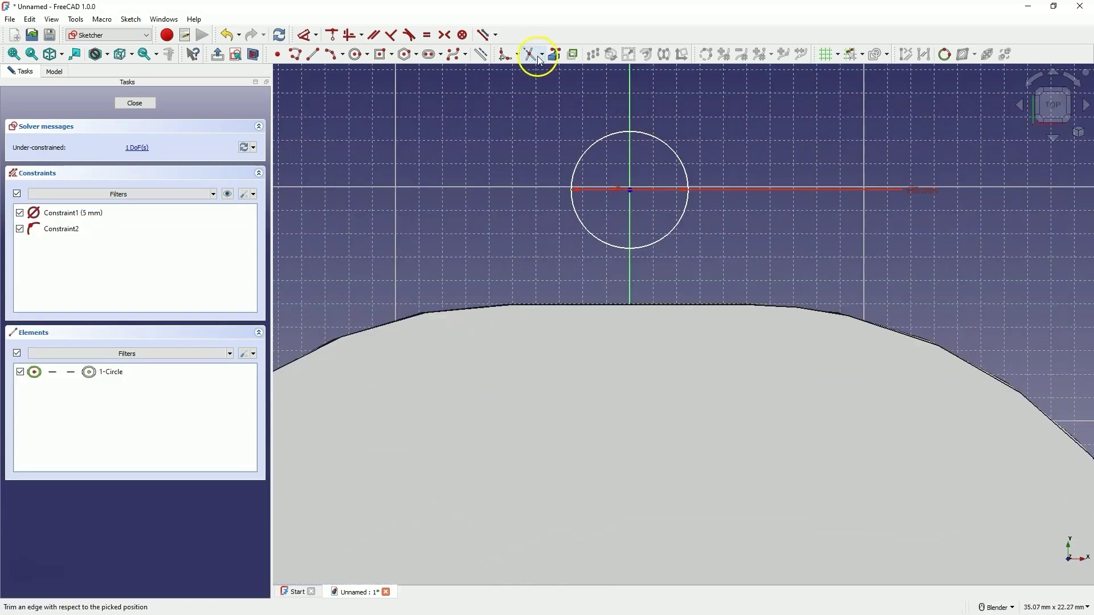
{"action": "left_click", "coordinate": [555, 56]}
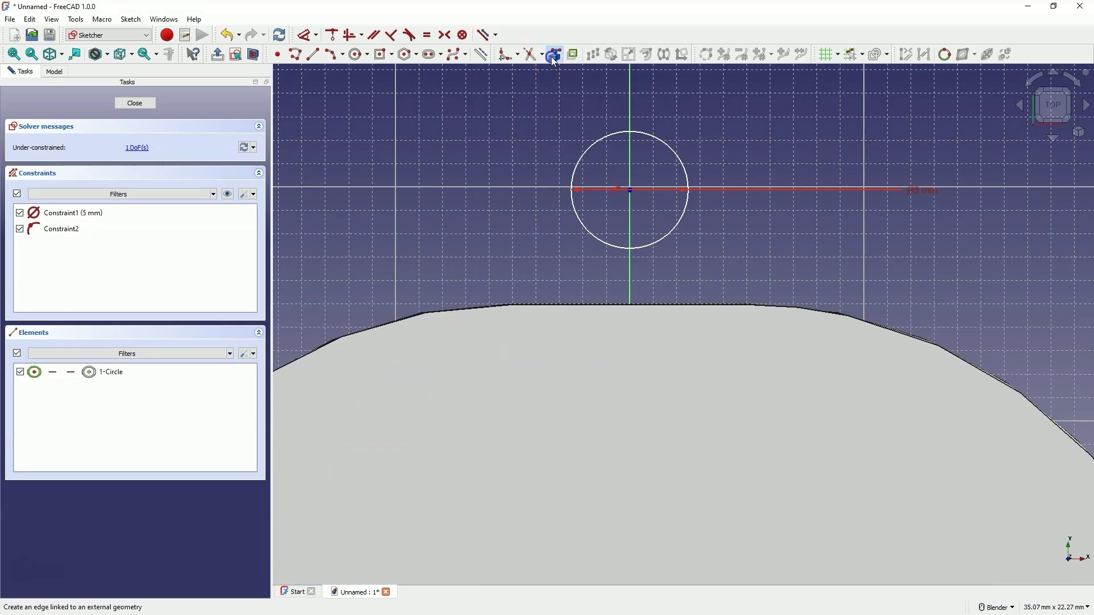
{"action": "left_click", "coordinate": [661, 305]}
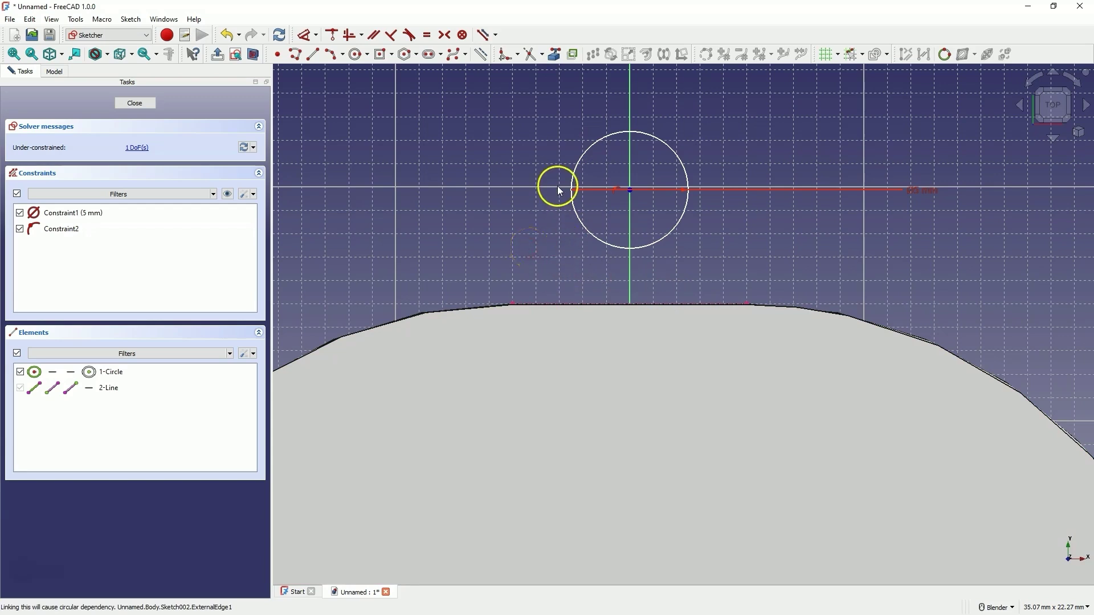
{"action": "left_click", "coordinate": [631, 192]}
{"action": "left_click", "coordinate": [617, 304]}
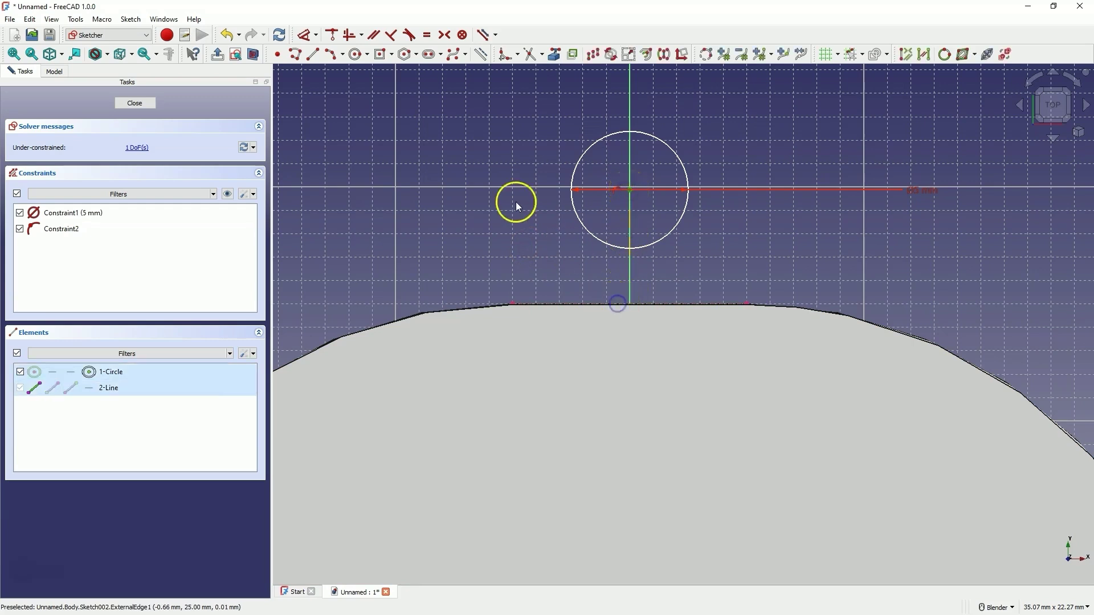
{"action": "left_click", "coordinate": [333, 36]}
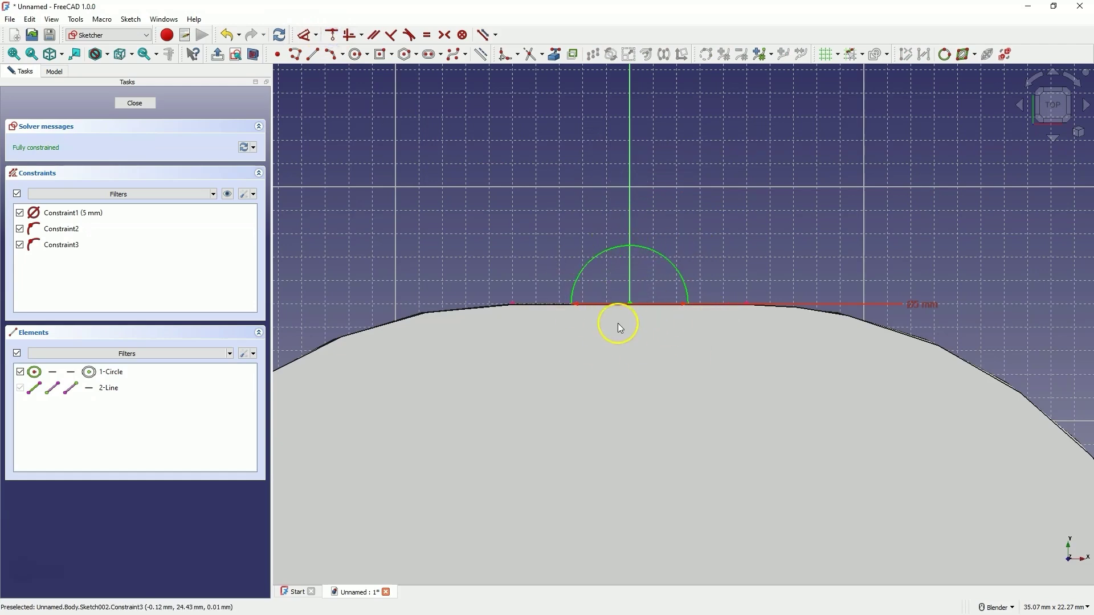
{"action": "scroll", "coordinate": [716, 171], "scroll_direction": "down", "scroll_amount": 5}
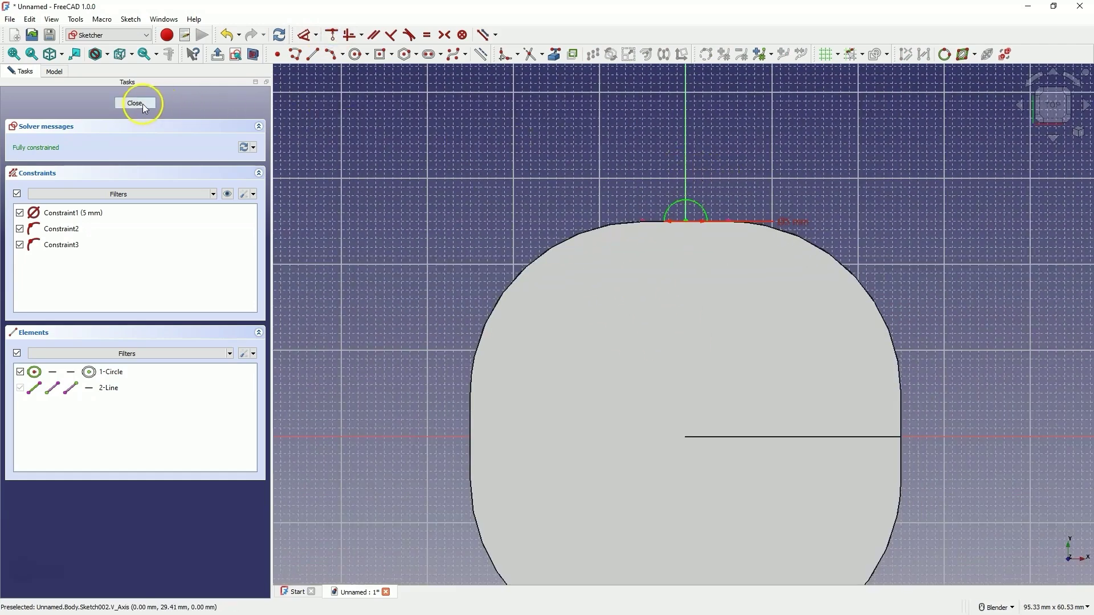
{"action": "left_click", "coordinate": [135, 103]}
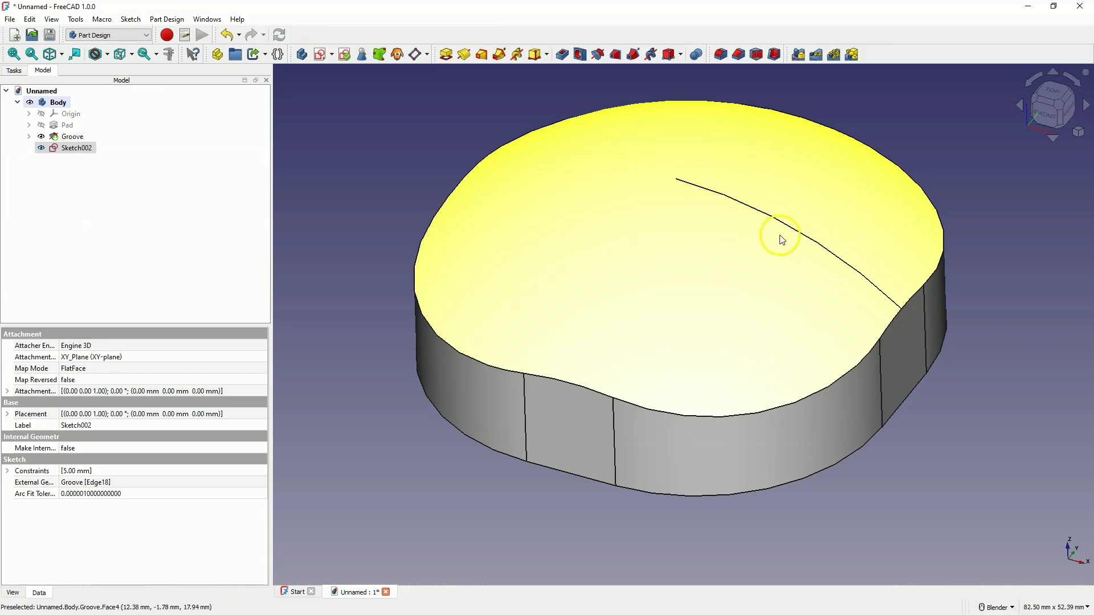
Step: Pocket Sketch002 reversed with Through all depth to notch the knob's rim
{"action": "middle_click_drag", "start_coordinate": [763, 238], "coordinate": [762, 303]}
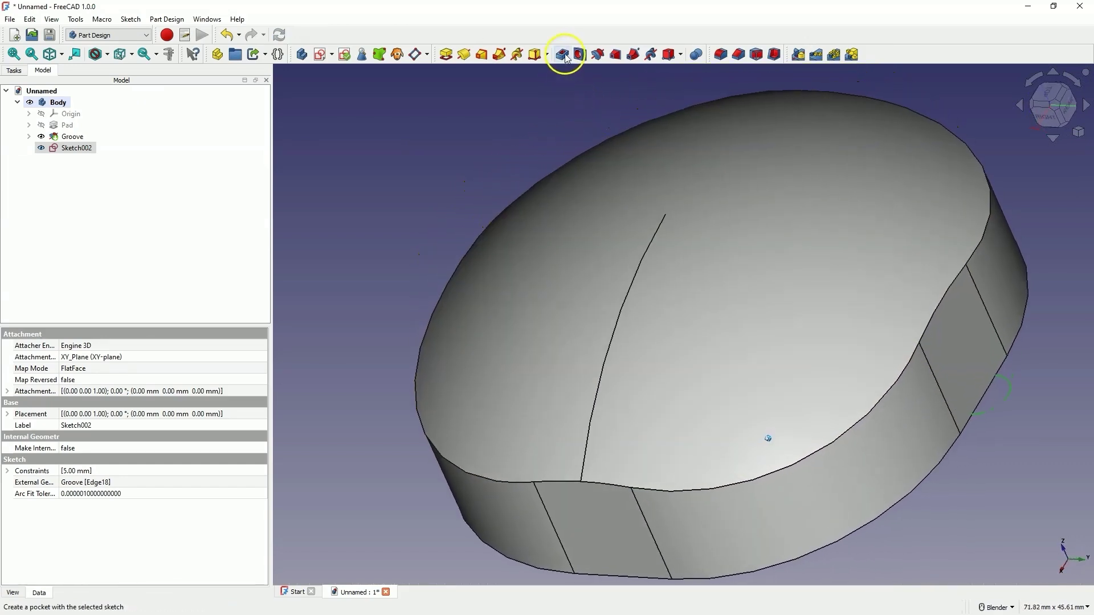
{"action": "left_click", "coordinate": [564, 55]}
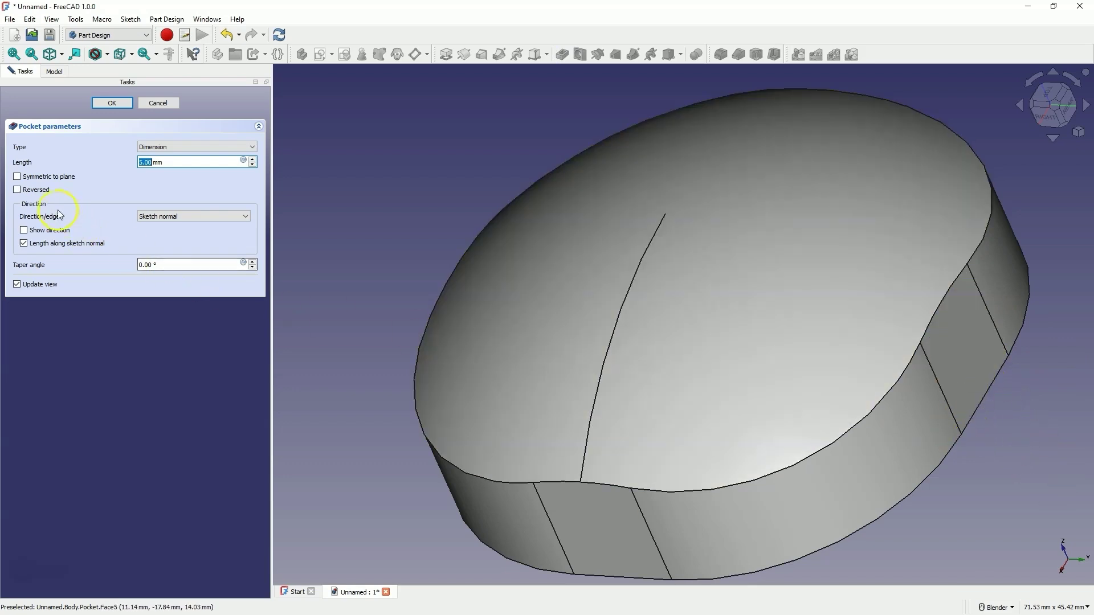
{"action": "left_click", "coordinate": [18, 193]}
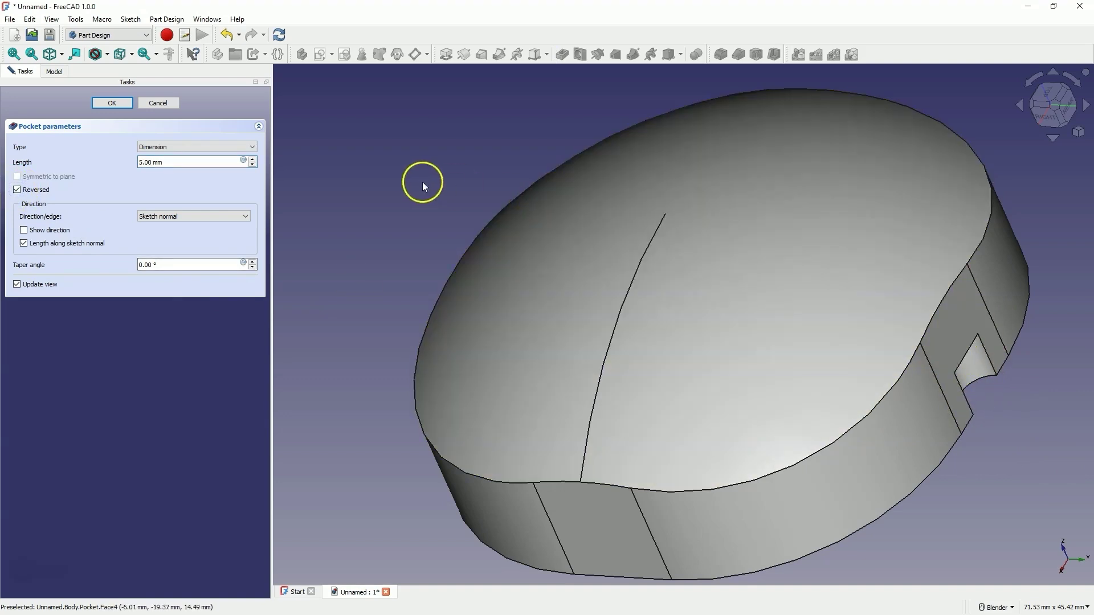
{"action": "left_click", "coordinate": [163, 147]}
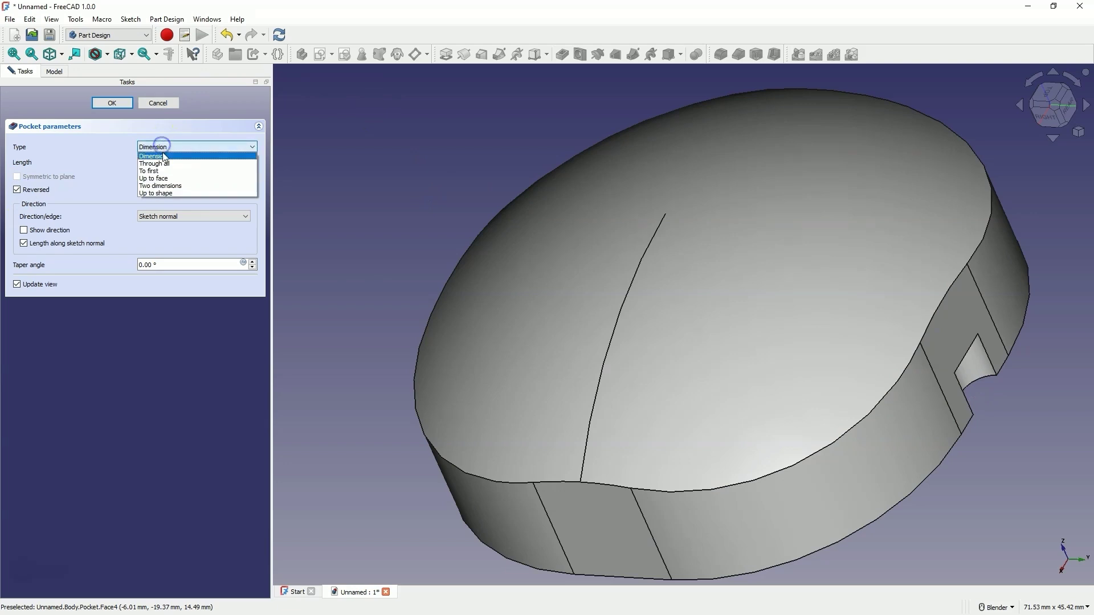
{"action": "left_click", "coordinate": [162, 163]}
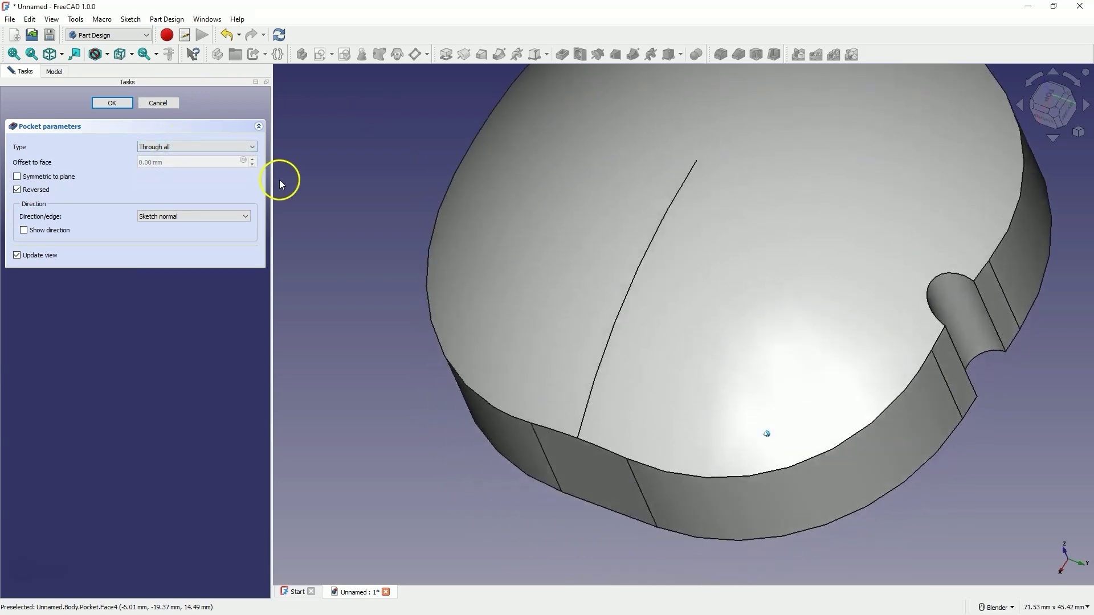
{"action": "left_click", "coordinate": [112, 105]}
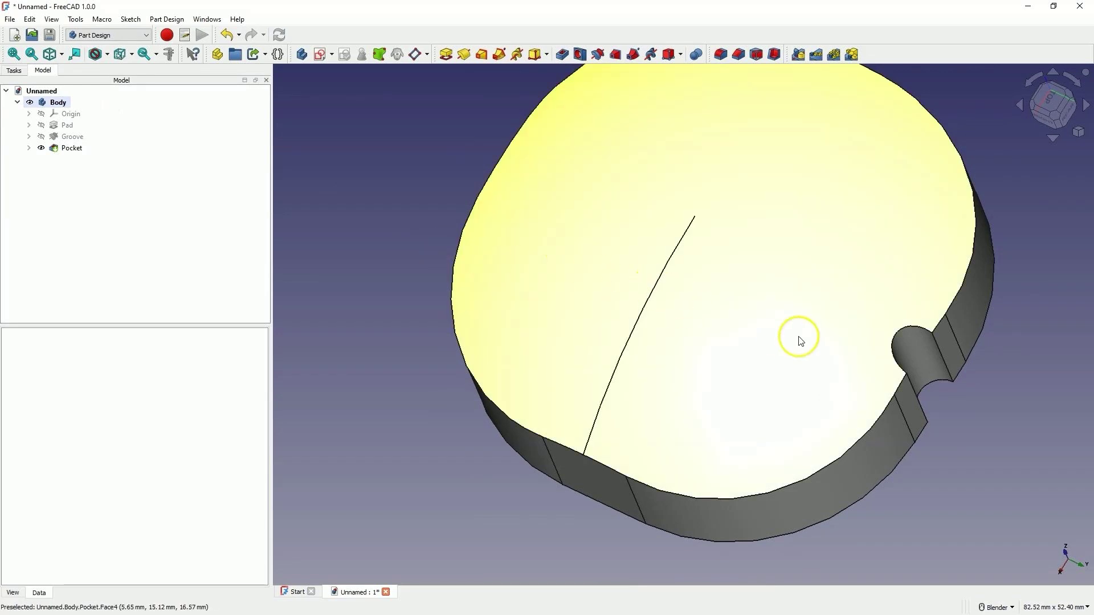
Step: Fillet the notch's two vertical edges with a 2 mm radius, then select Pocket and Fillet in the tree
{"action": "left_click", "coordinate": [941, 353]}
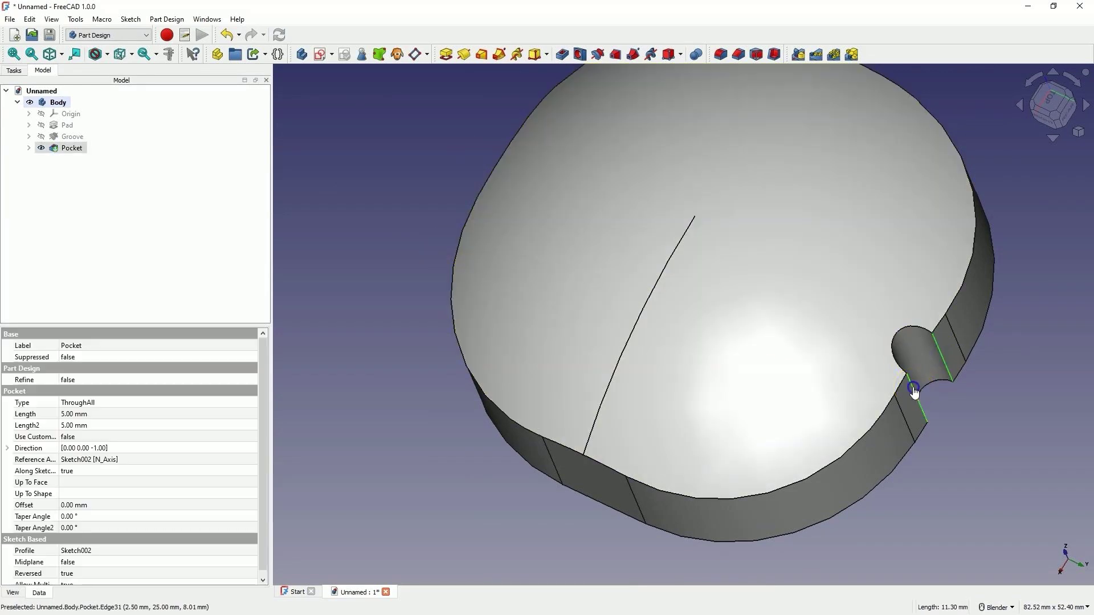
{"action": "left_click", "coordinate": [913, 387], "text": "ctrl"}
{"action": "left_click", "coordinate": [720, 54]}
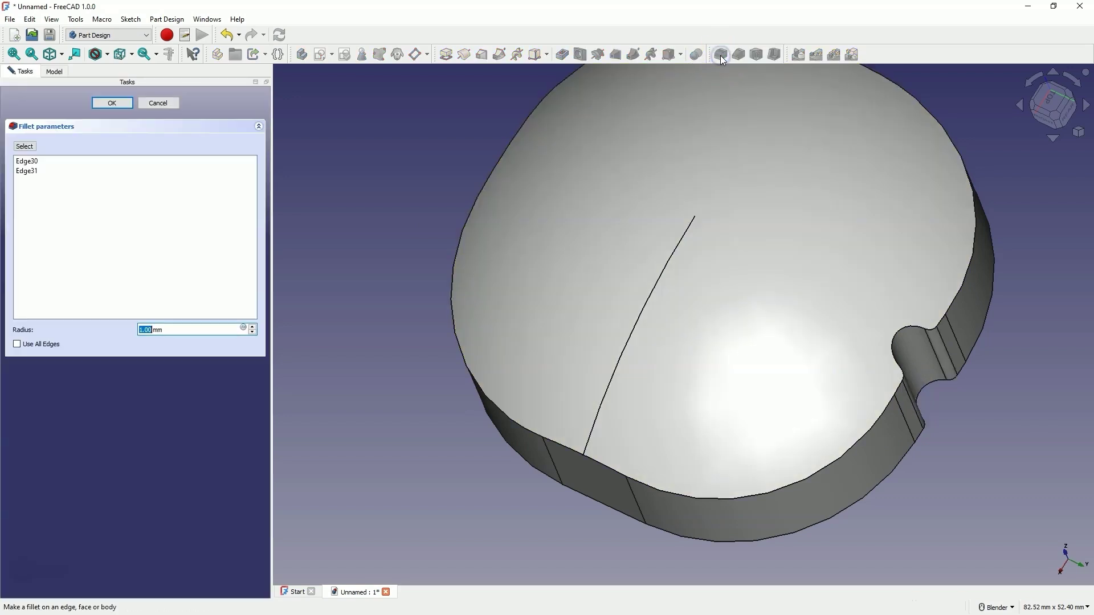
{"action": "double_click", "coordinate": [165, 330]}
{"action": "scroll", "coordinate": [165, 334], "scroll_direction": "up", "scroll_amount": 1}
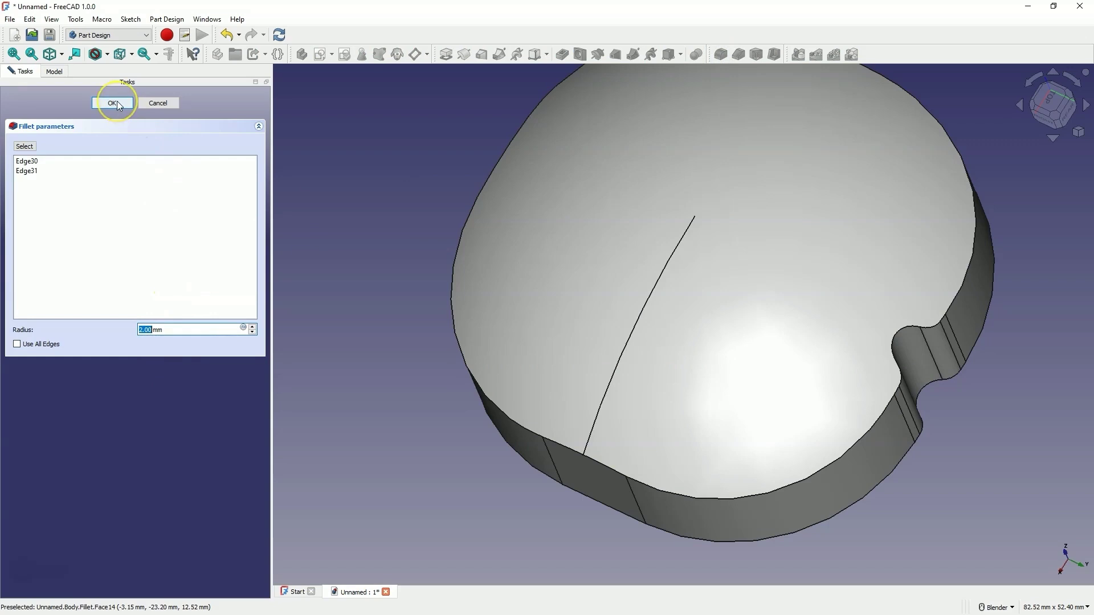
{"action": "left_click", "coordinate": [117, 102]}
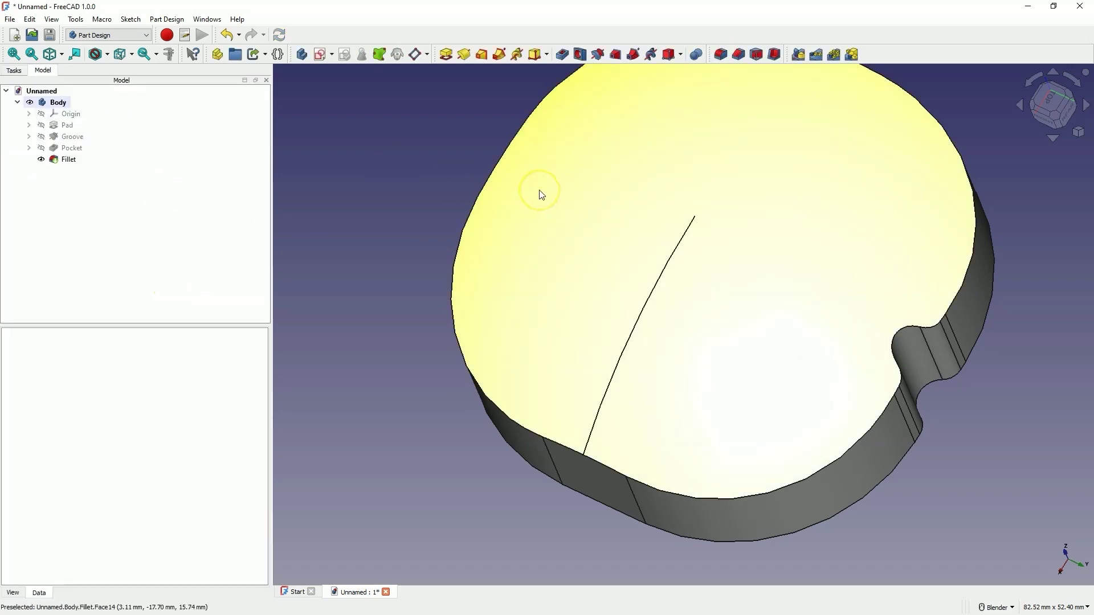
{"action": "left_click", "coordinate": [76, 153]}
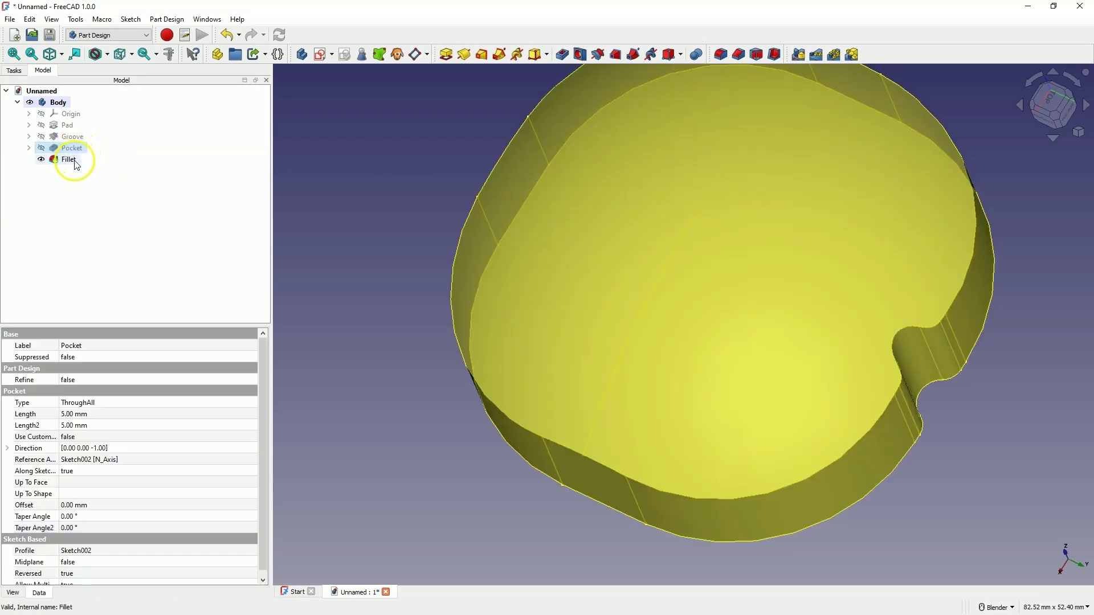
{"action": "left_click", "coordinate": [76, 160]}
{"action": "scroll", "coordinate": [460, 224], "scroll_direction": "down", "scroll_amount": 2}
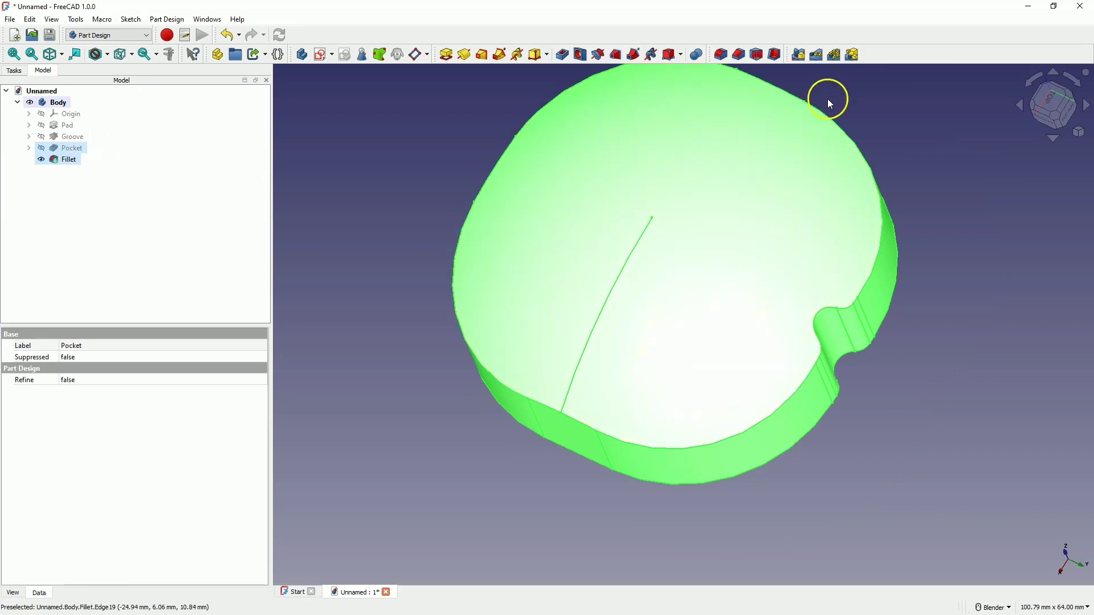
Step: Polar-pattern the notch Pocket and Fillet with 4 occurrences over 360°
{"action": "left_click", "coordinate": [836, 56]}
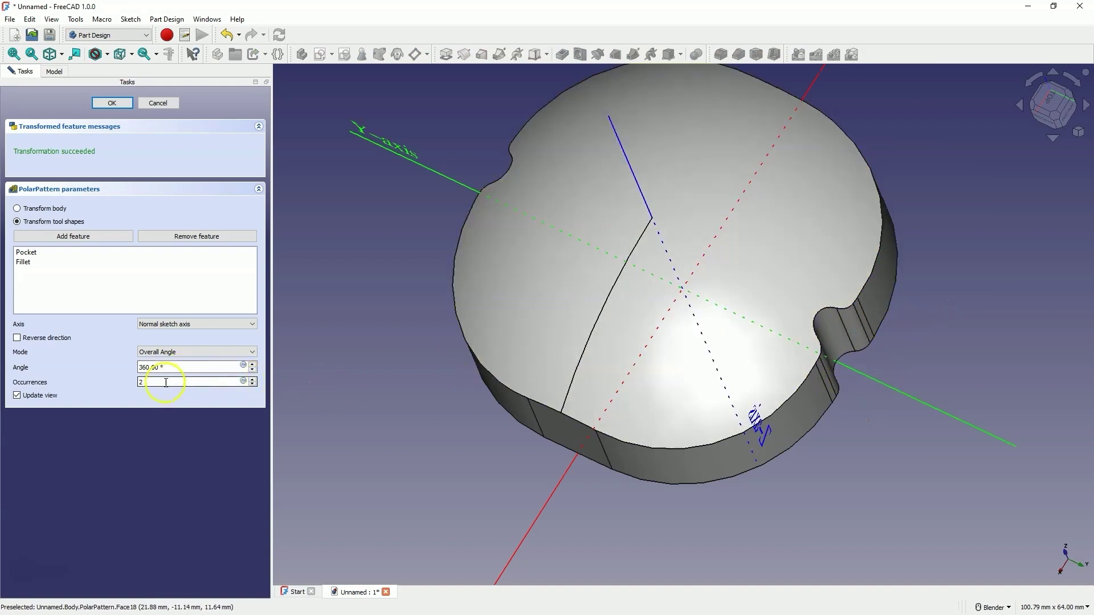
{"action": "left_click", "coordinate": [253, 378]}
{"action": "left_click", "coordinate": [253, 379]}
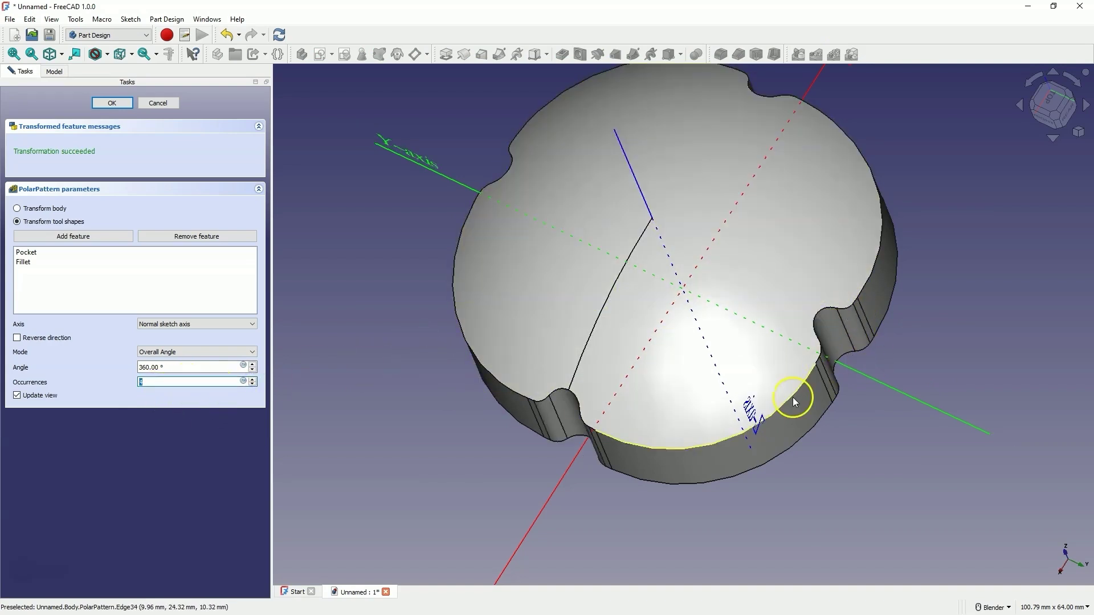
{"action": "left_click", "coordinate": [114, 102]}
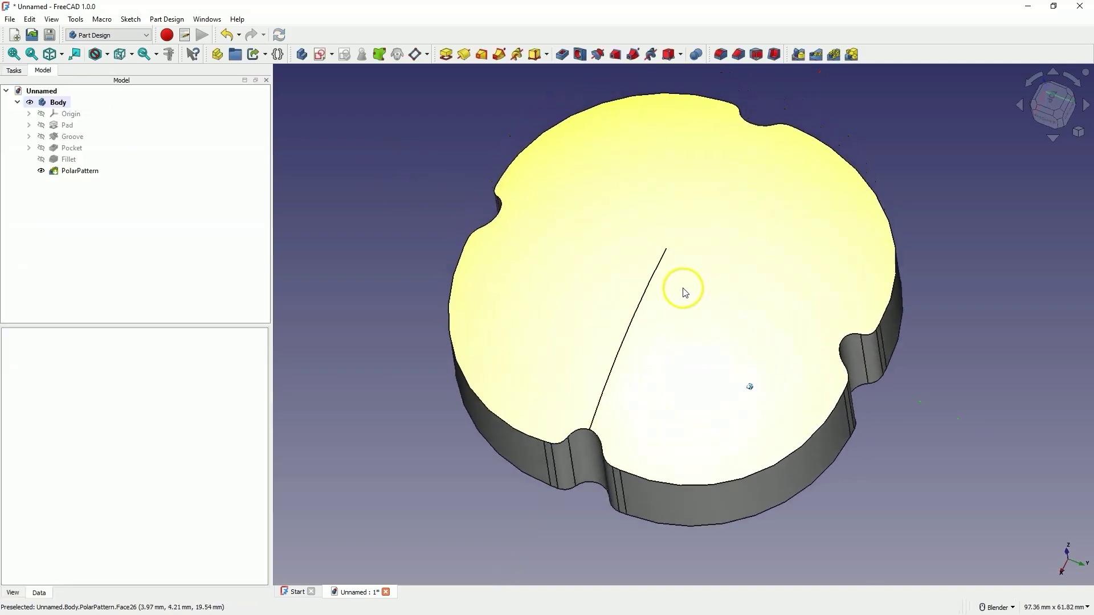
Step: Orbit the knob to a tilted view and select its top face
{"action": "middle_click_drag", "start_coordinate": [685, 292], "coordinate": [358, 190]}
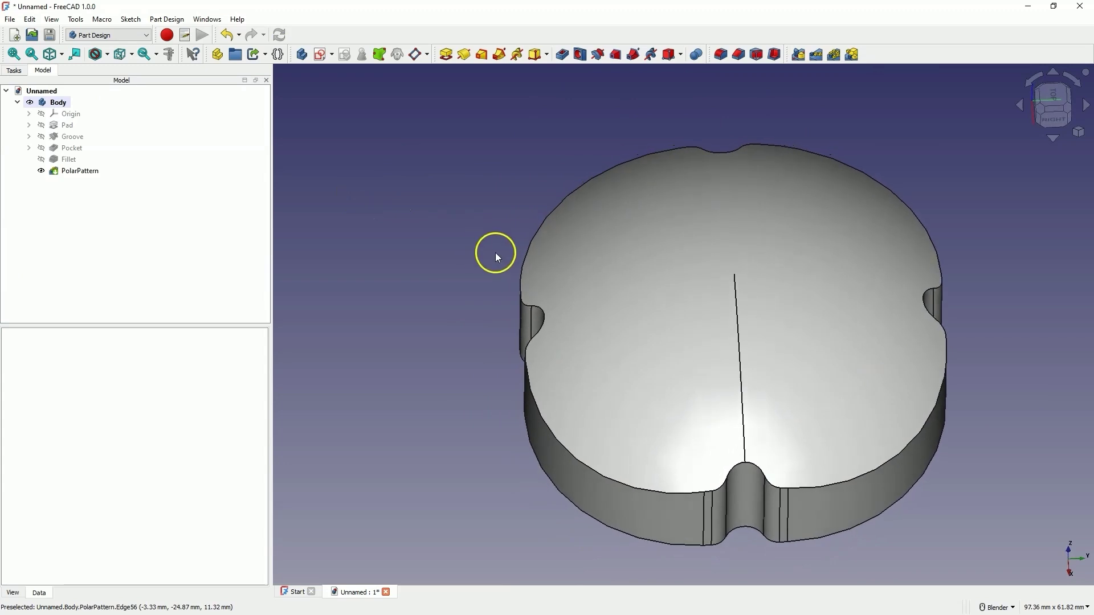
{"action": "left_click", "coordinate": [627, 237]}
{"action": "middle_click_drag", "start_coordinate": [627, 237], "coordinate": [711, 328]}
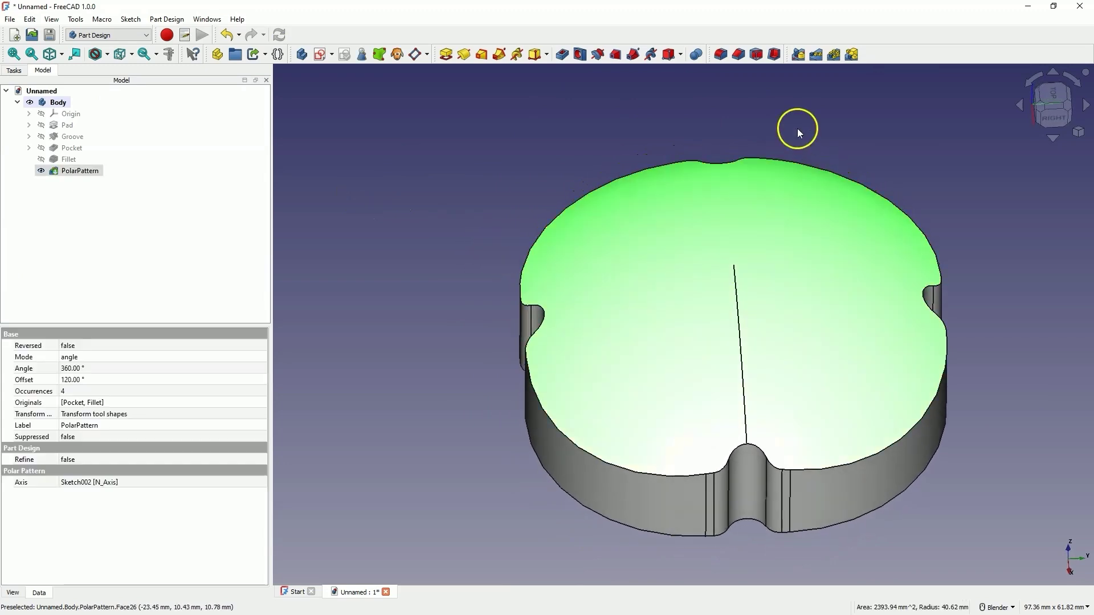
Step: Add a 1.00 mm Fillet001 to the top face, then orbit to see the underside
{"action": "left_click", "coordinate": [722, 55]}
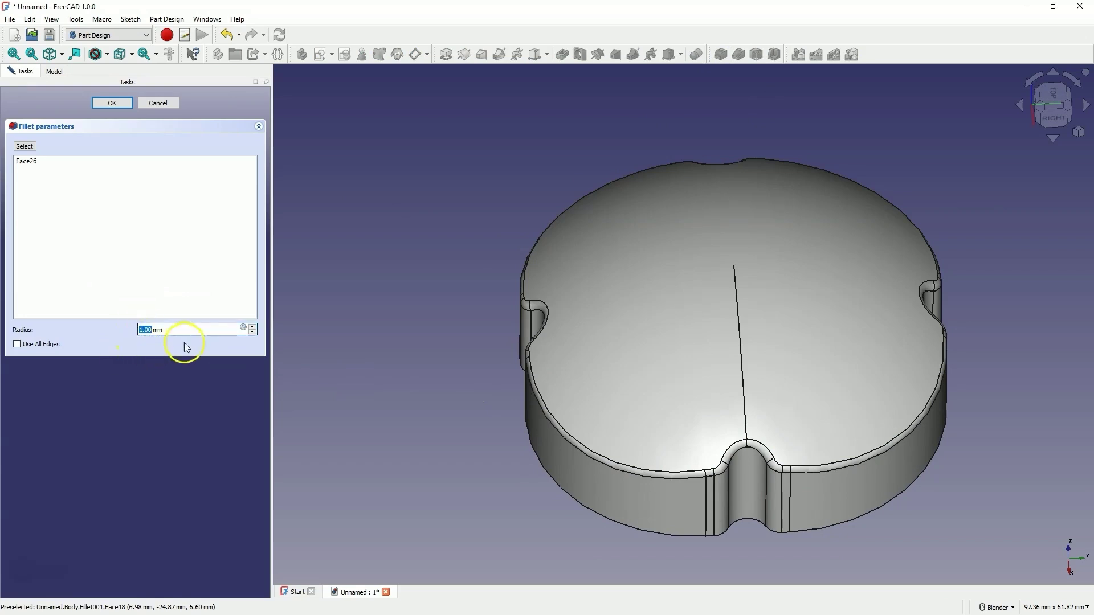
{"action": "left_click", "coordinate": [127, 106]}
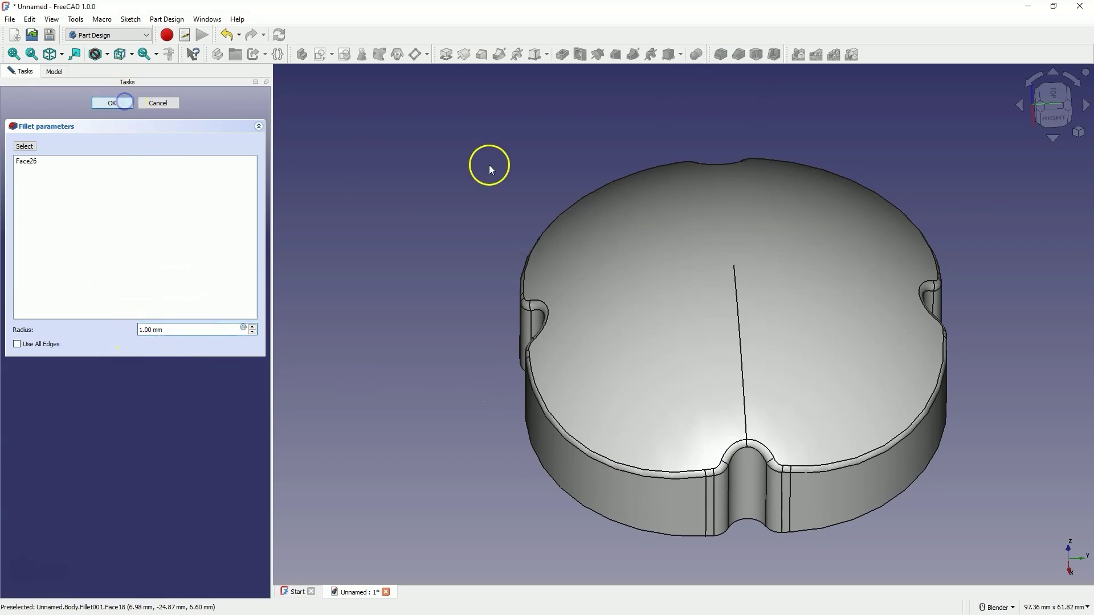
{"action": "middle_click_drag", "start_coordinate": [483, 163], "coordinate": [614, 226]}
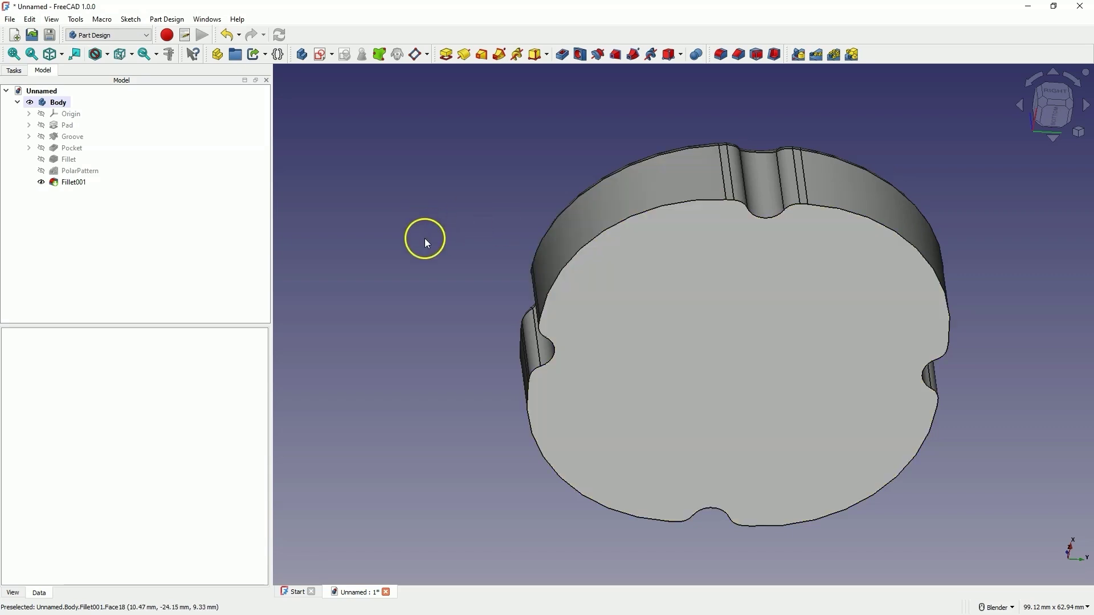
{"action": "middle_click_drag", "start_coordinate": [425, 239], "coordinate": [435, 241]}
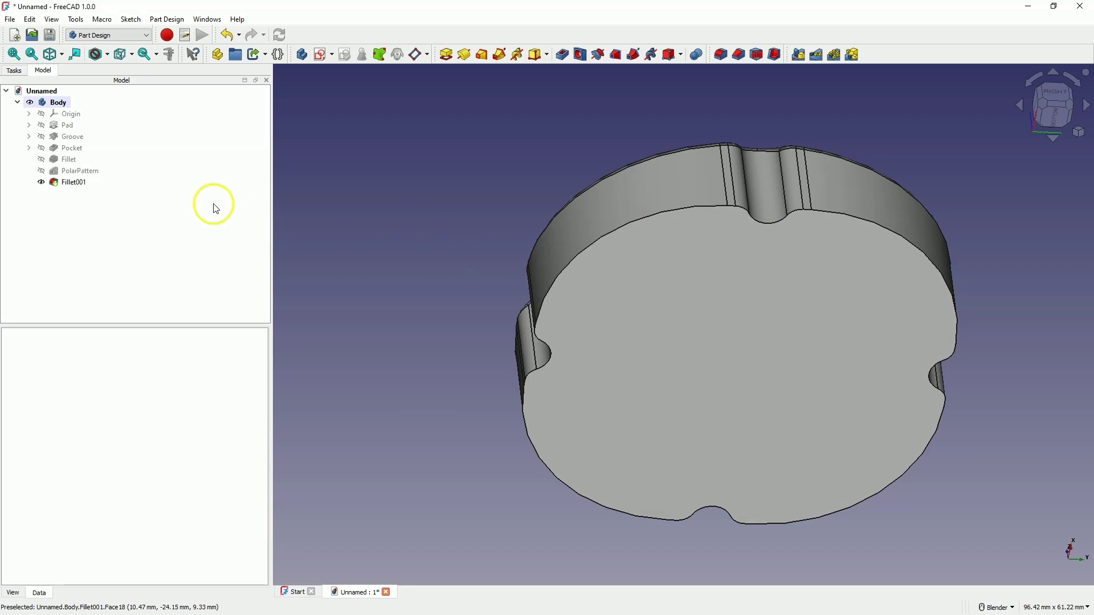
Step: Copy the Body with its dependencies and paste it as Body001
{"action": "left_click", "coordinate": [59, 102]}
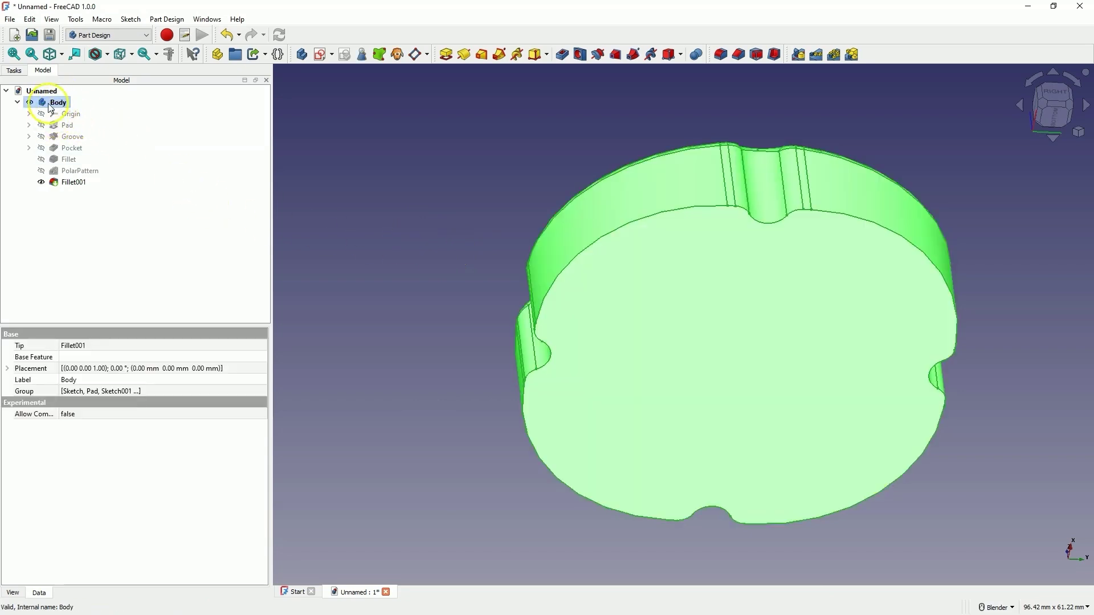
{"action": "key", "text": "ctrl+e"}
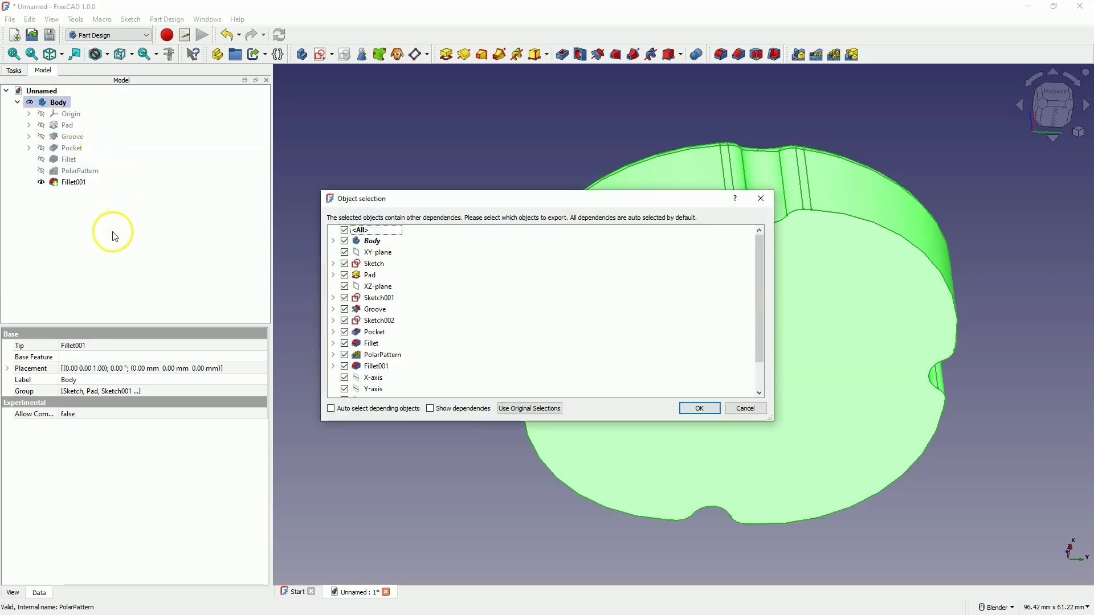
{"action": "left_click", "coordinate": [699, 409]}
{"action": "left_click", "coordinate": [77, 238]}
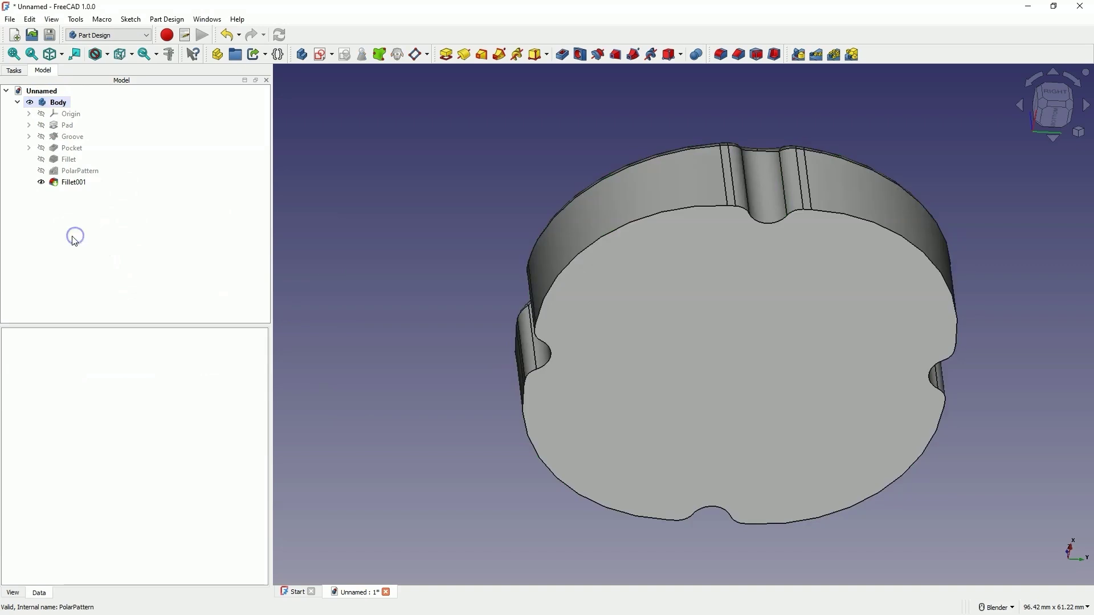
{"action": "key", "text": "ctrl+v"}
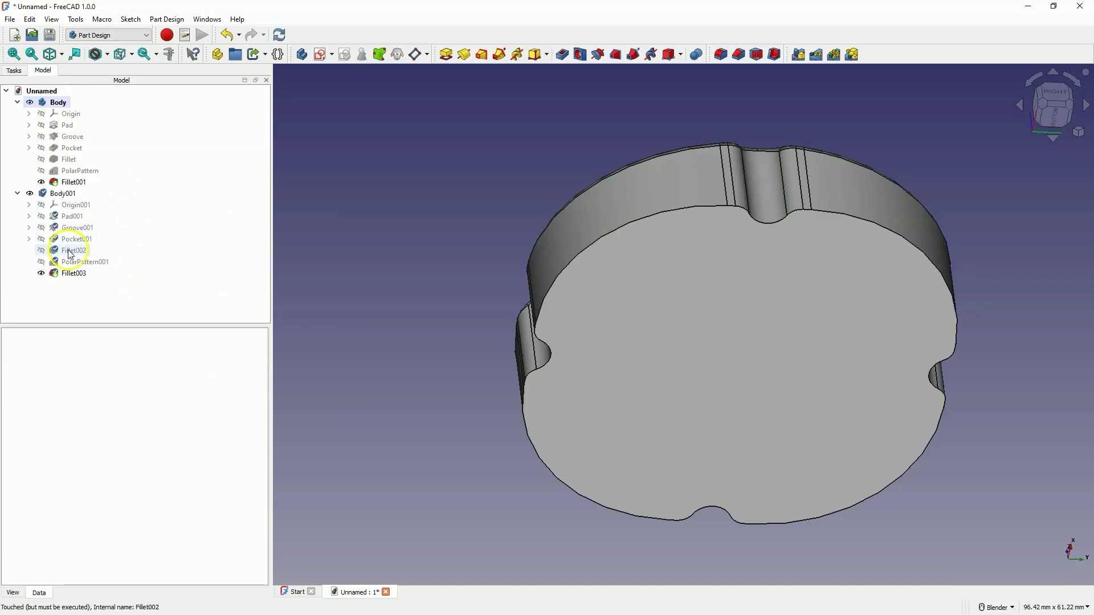
{"action": "left_click", "coordinate": [62, 193]}
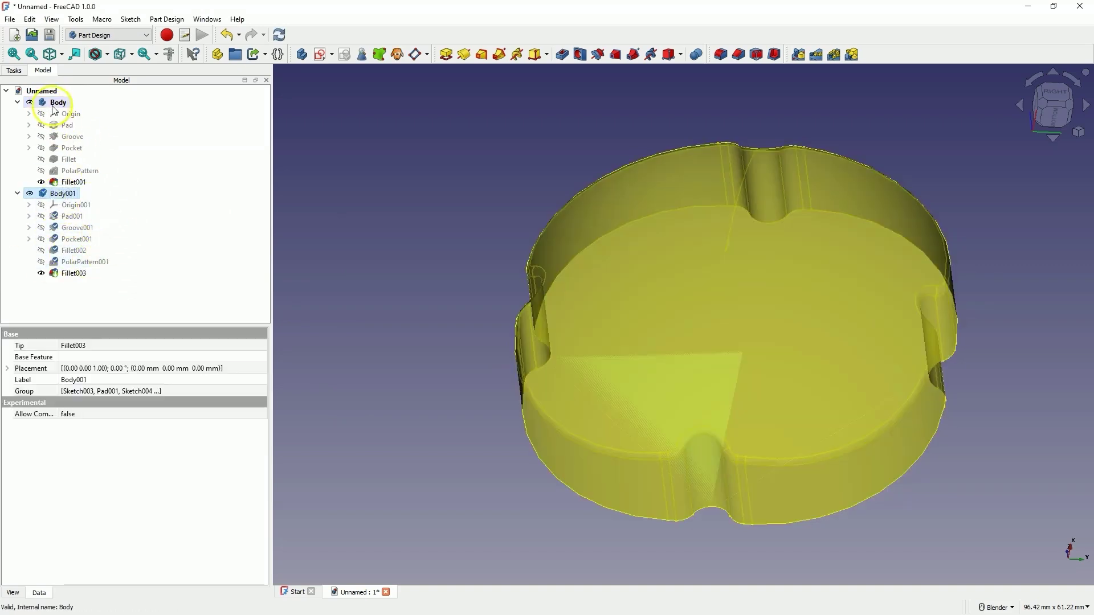
Step: Hide the original Body and recompute Body001
{"action": "left_click", "coordinate": [50, 105]}
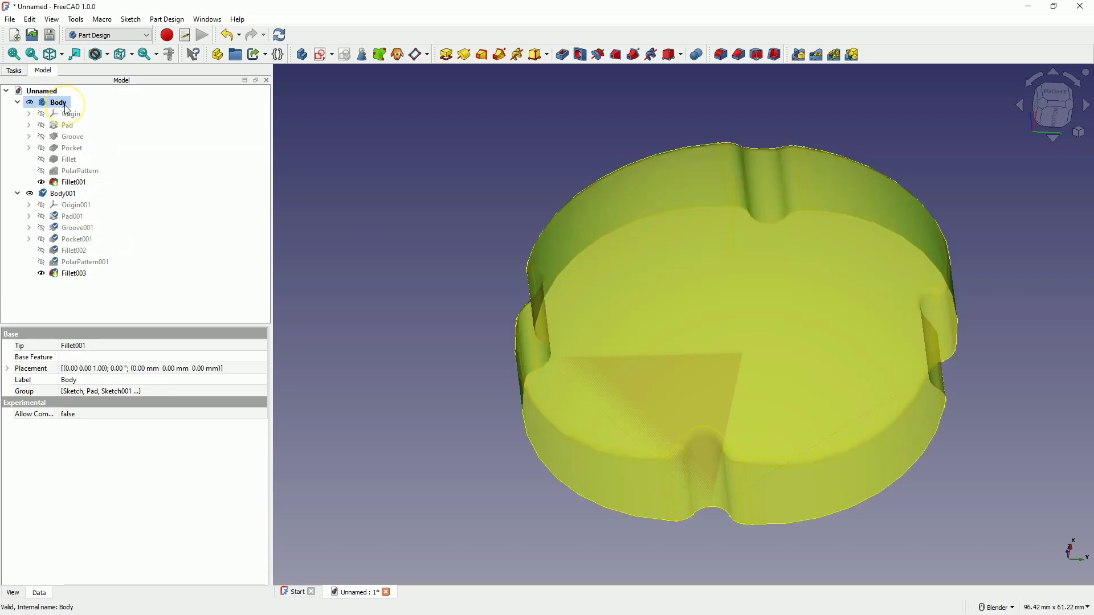
{"action": "key", "text": "space"}
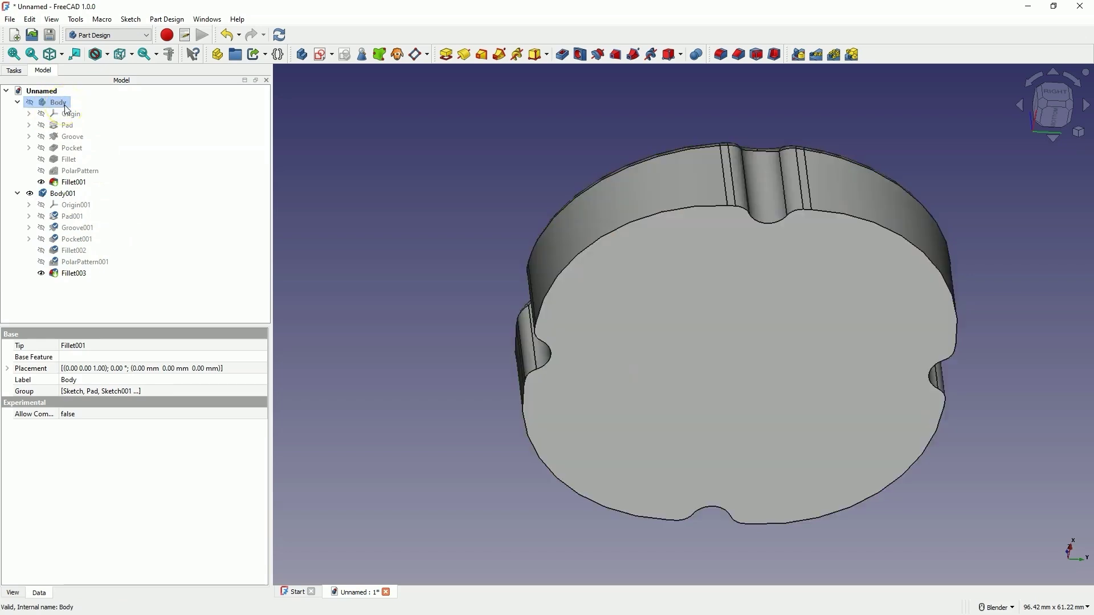
{"action": "left_click", "coordinate": [64, 193]}
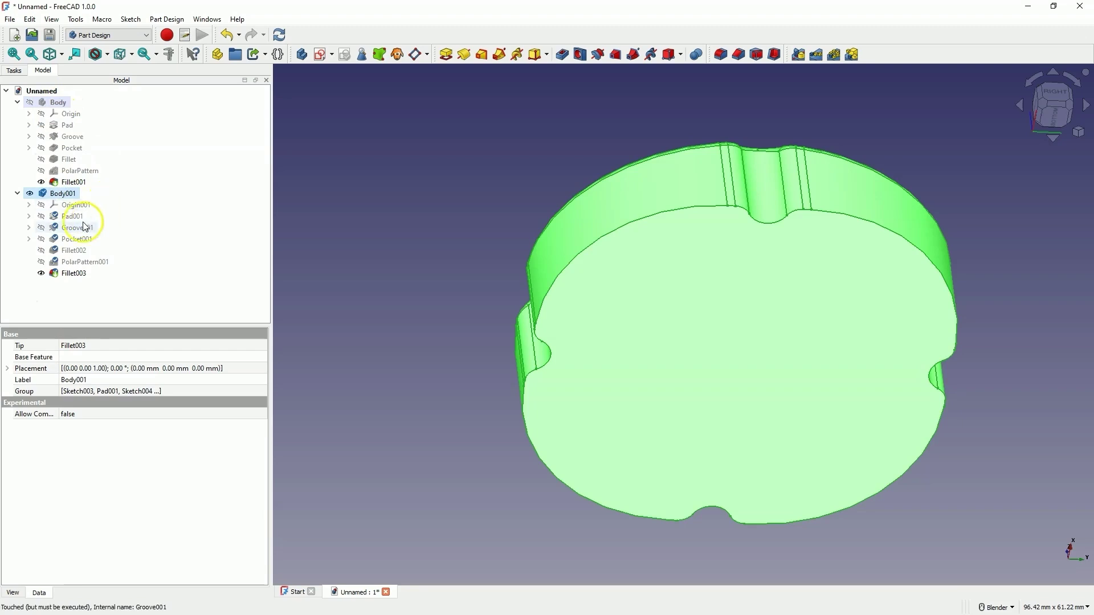
{"action": "left_click", "coordinate": [279, 34]}
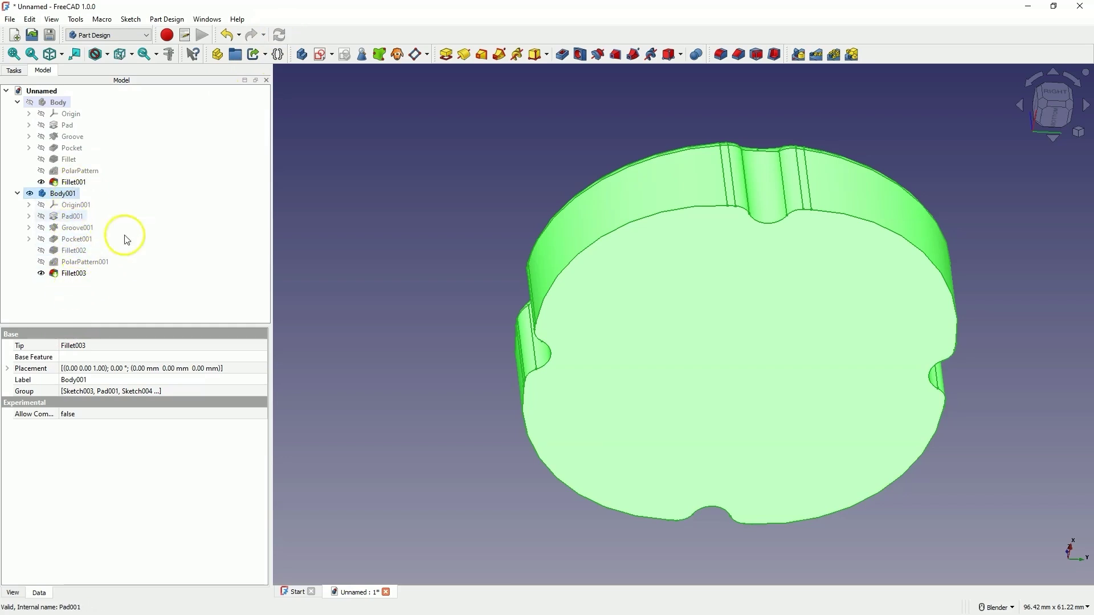
Step: In the Draft workbench, downgrade Body001 into separate faces
{"action": "left_click", "coordinate": [131, 40]}
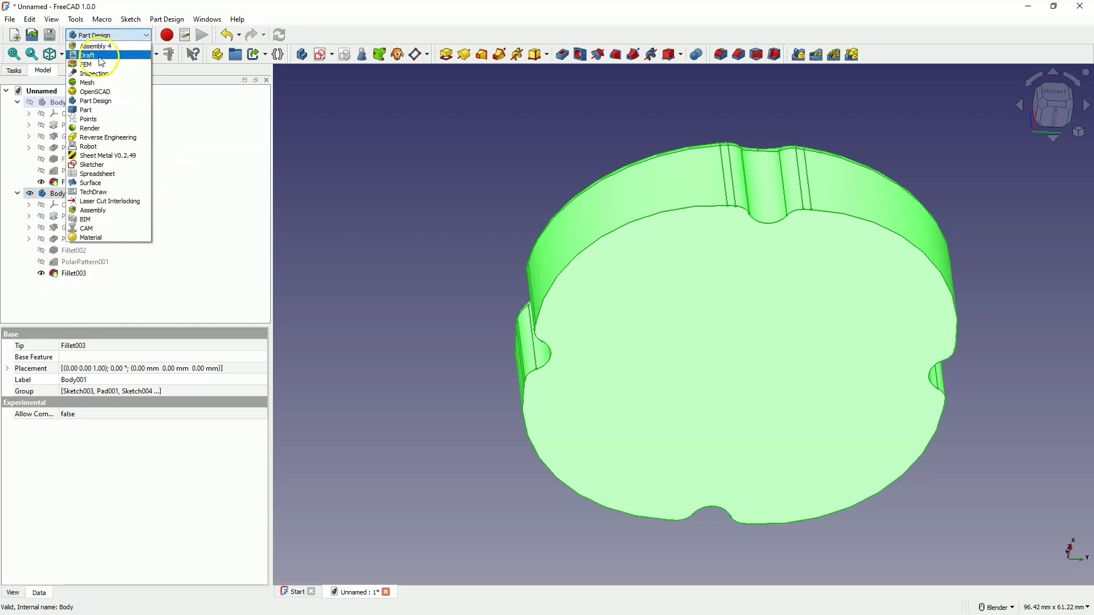
{"action": "left_click", "coordinate": [100, 57]}
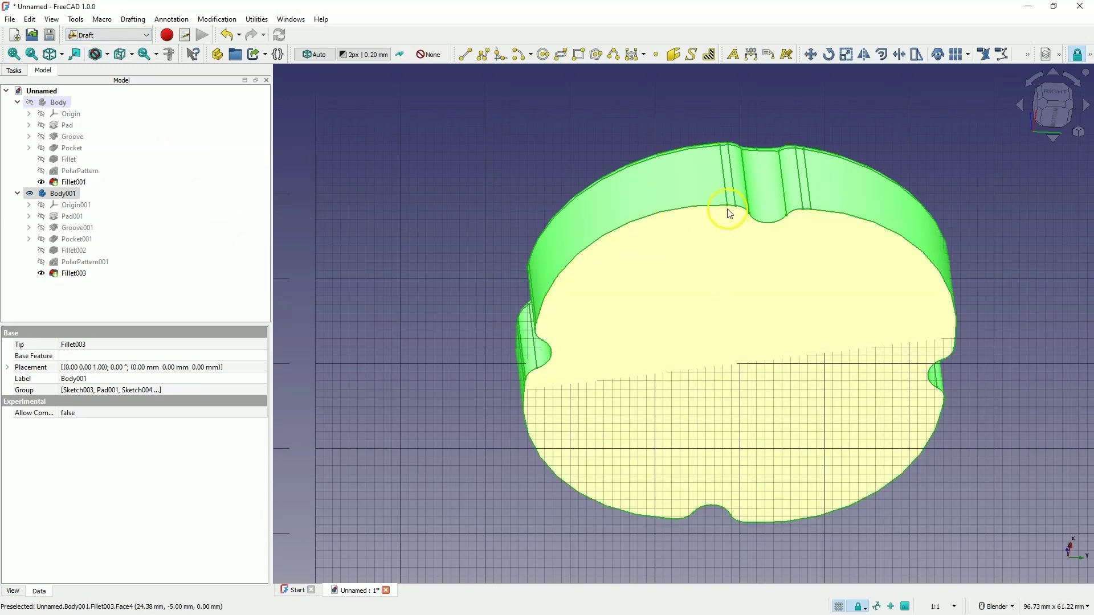
{"action": "left_click", "coordinate": [65, 194]}
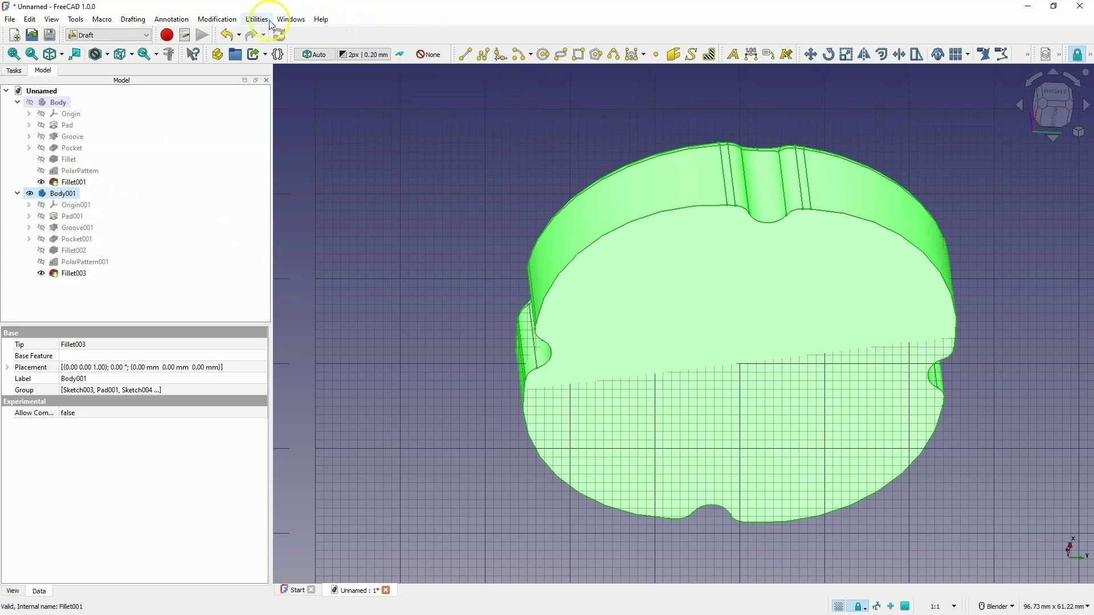
{"action": "left_click", "coordinate": [223, 19]}
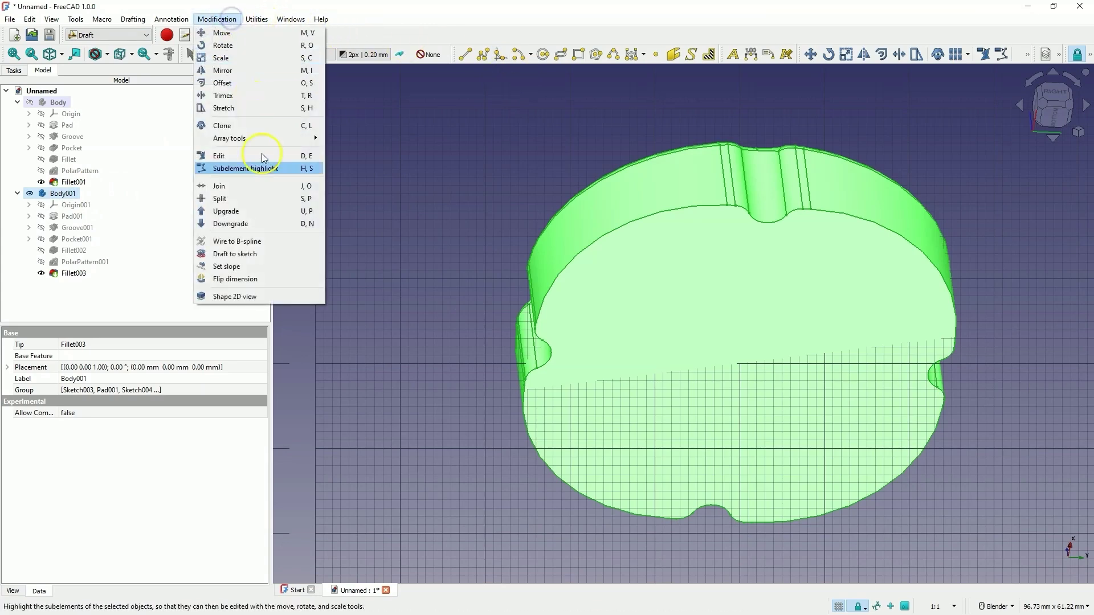
{"action": "left_click", "coordinate": [248, 224]}
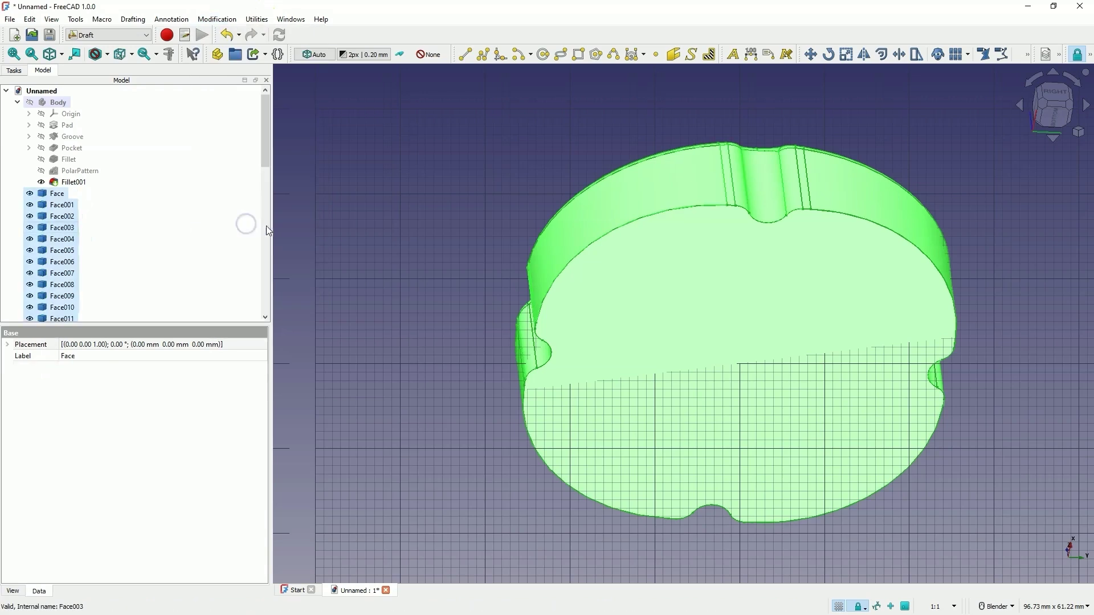
Step: Turn off the grid and delete every Face object except Face003
{"action": "left_click", "coordinate": [1089, 56]}
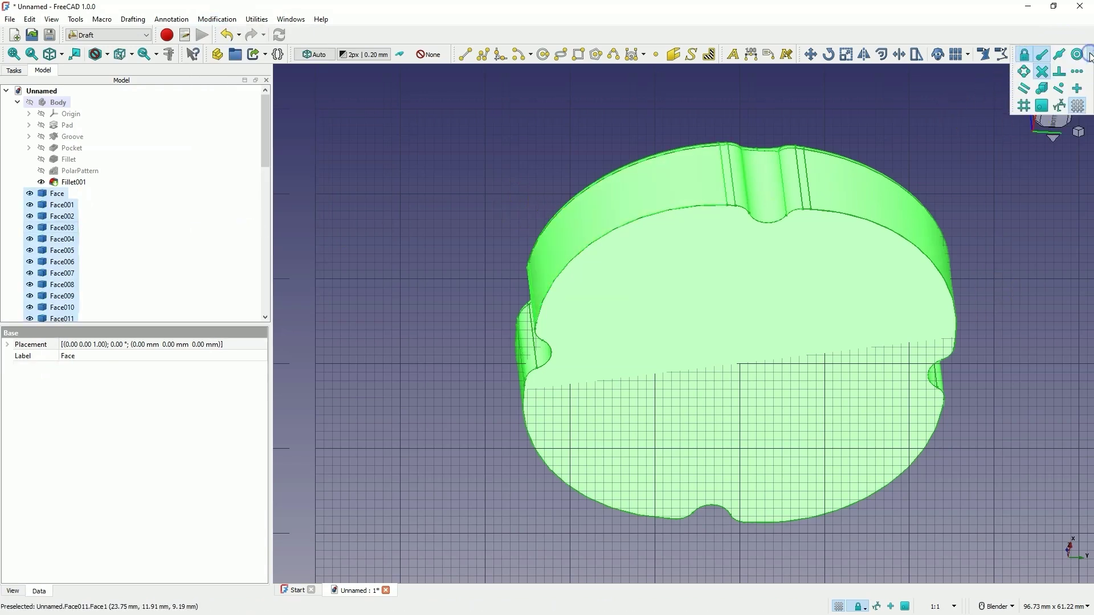
{"action": "left_click", "coordinate": [1075, 116]}
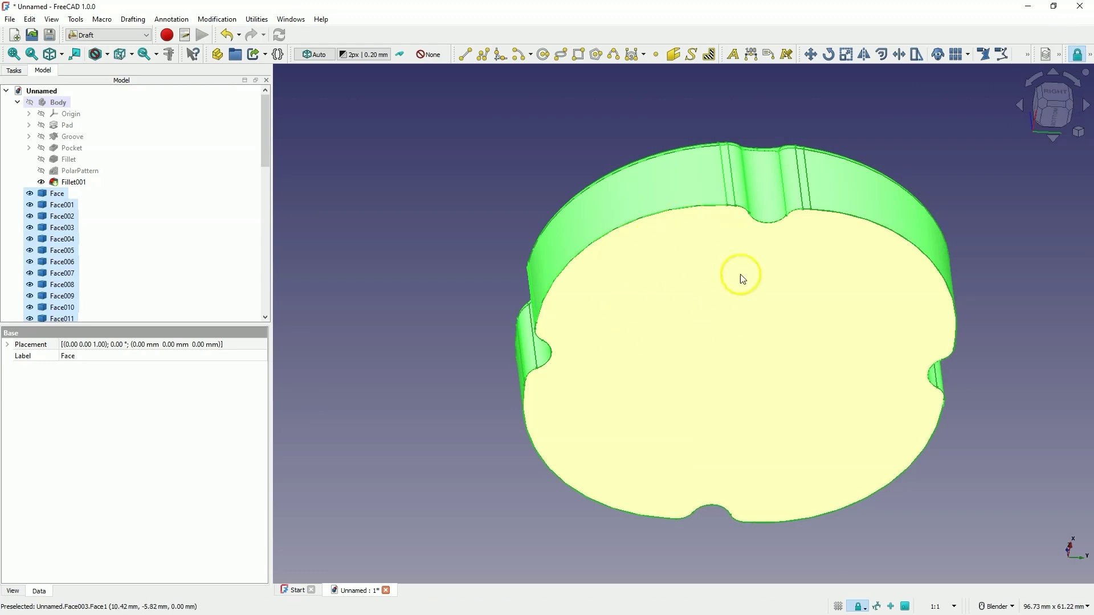
{"action": "left_click", "coordinate": [701, 313]}
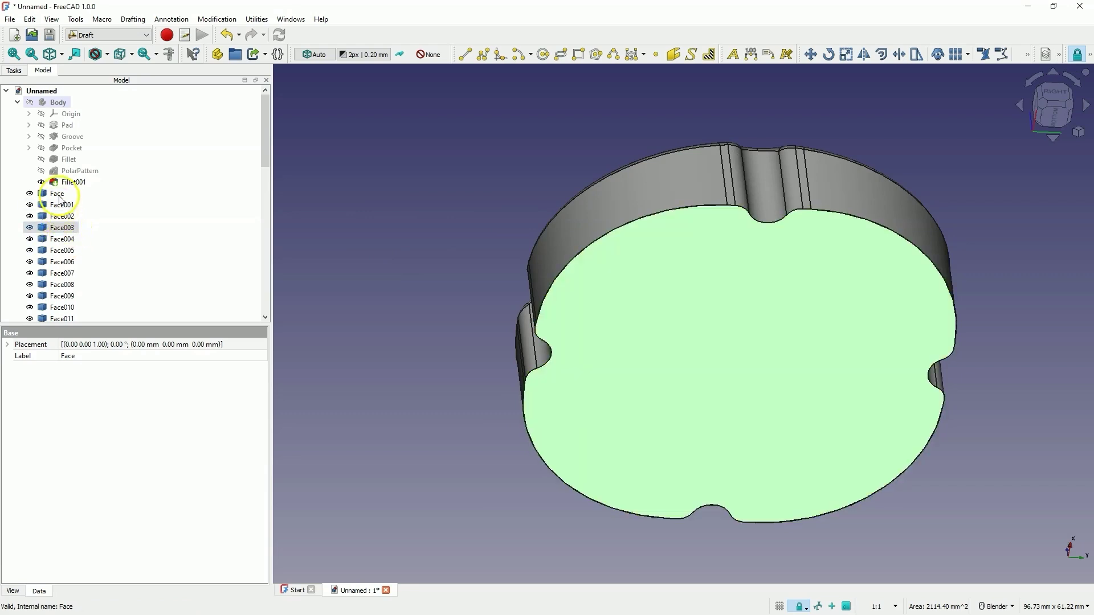
{"action": "left_click", "coordinate": [60, 216]}
{"action": "scroll", "coordinate": [64, 274], "scroll_direction": "down", "scroll_amount": 8}
{"action": "scroll", "coordinate": [68, 294], "scroll_direction": "down", "scroll_amount": 5}
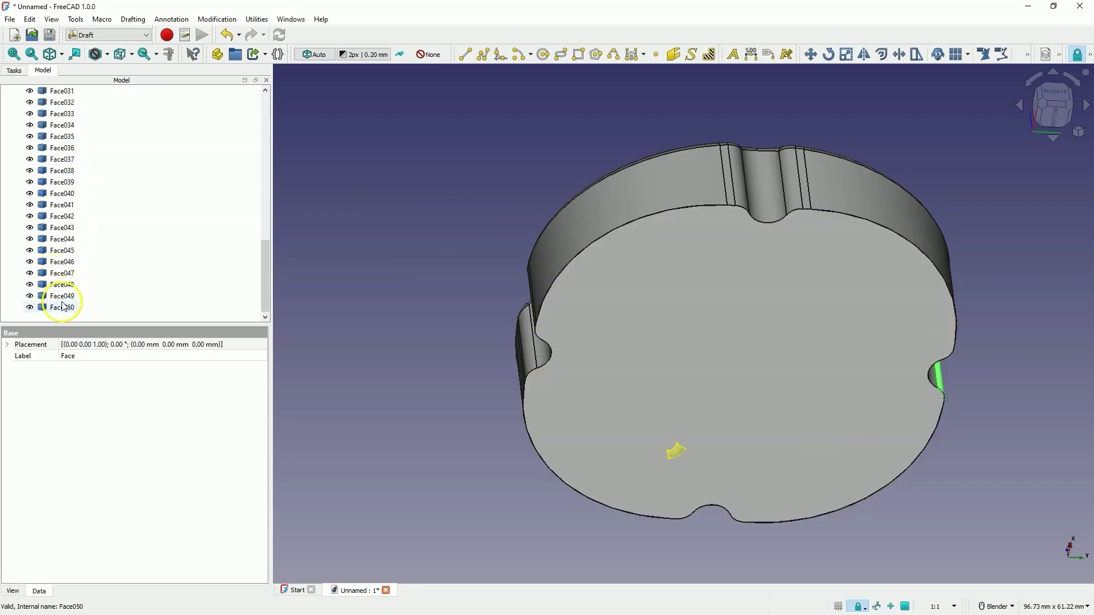
{"action": "left_click", "coordinate": [64, 308], "text": "shift"}
{"action": "scroll", "coordinate": [67, 230], "scroll_direction": "up", "scroll_amount": 10}
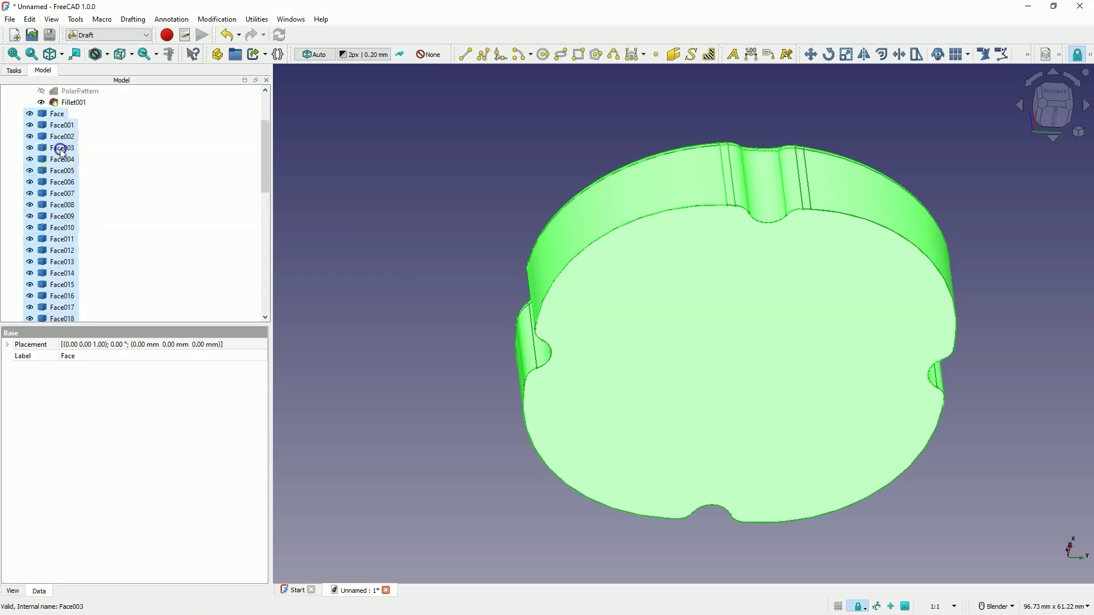
{"action": "left_click", "coordinate": [62, 149], "text": "ctrl"}
{"action": "key", "text": "Delete"}
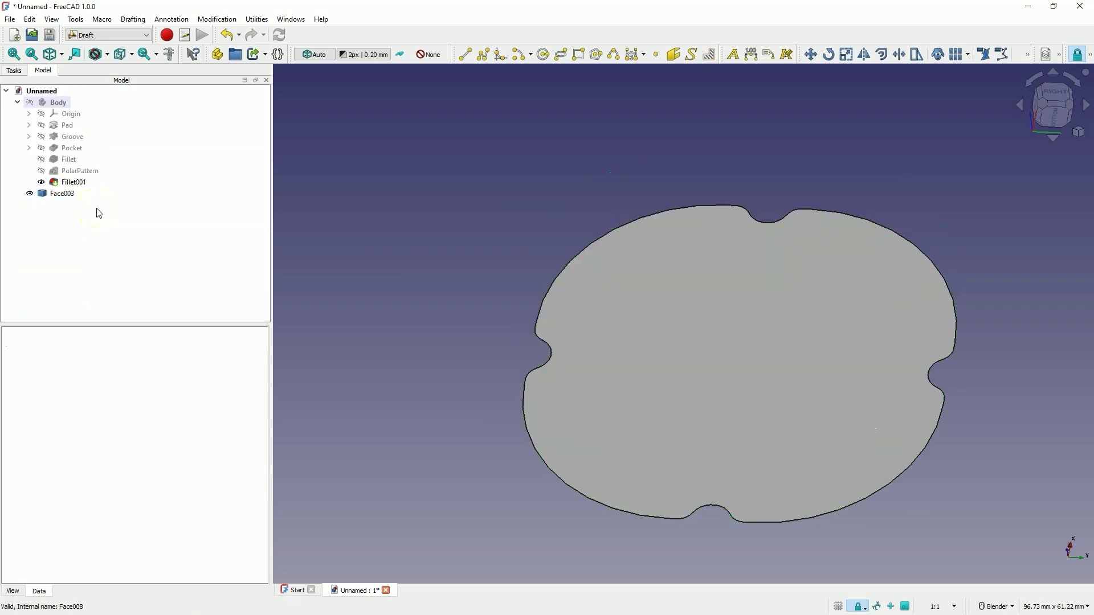
Step: Downgrade Face003 into a Wire outline, view it head-on, and switch to Part
{"action": "left_click", "coordinate": [64, 193]}
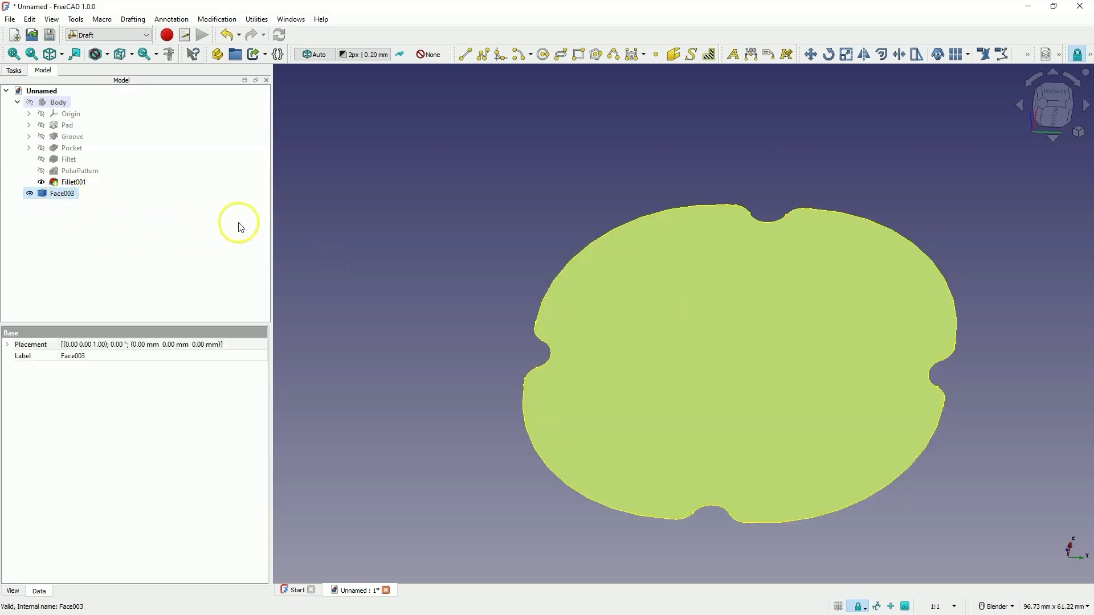
{"action": "left_click", "coordinate": [227, 22]}
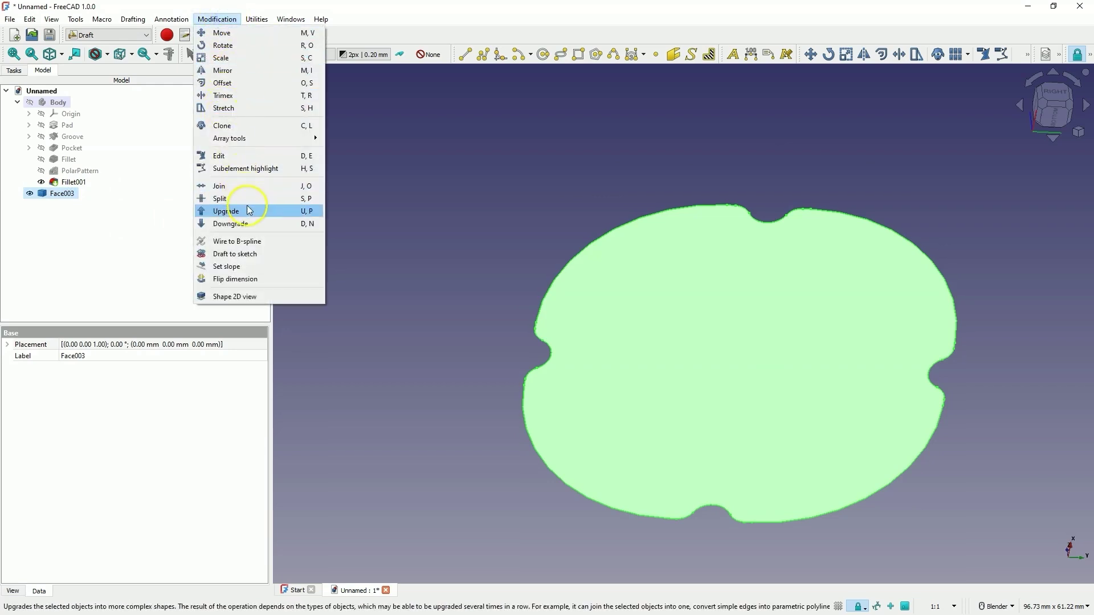
{"action": "left_click", "coordinate": [239, 226]}
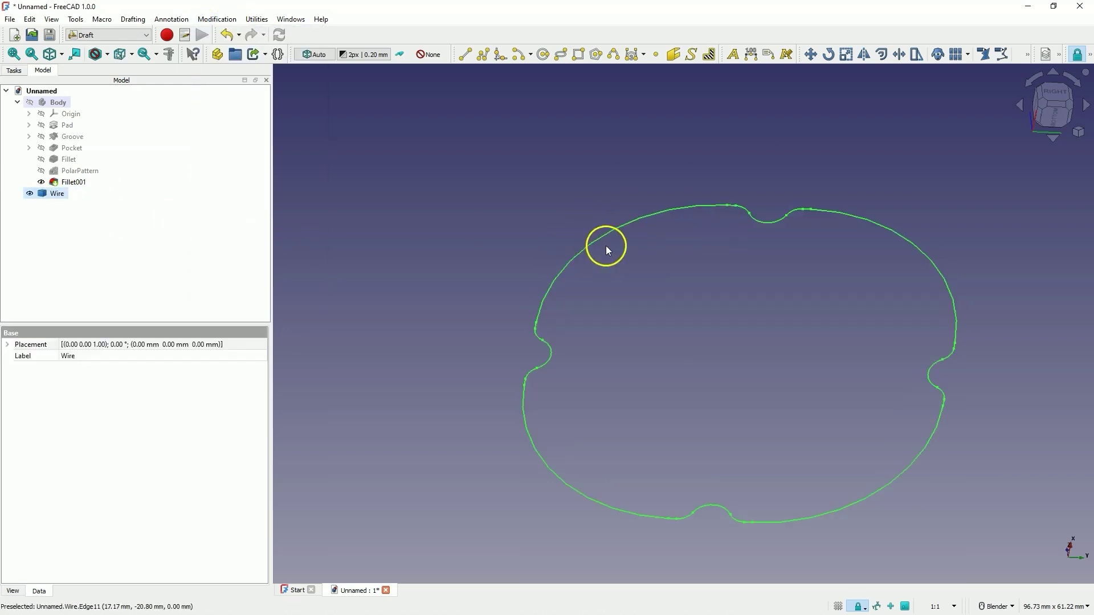
{"action": "mouse_move", "coordinate": [576, 217]}
{"action": "middle_mouse_down"}
{"action": "mouse_move", "coordinate": [557, 244]}
{"action": "mouse_move", "coordinate": [541, 223]}
{"action": "middle_mouse_up"}
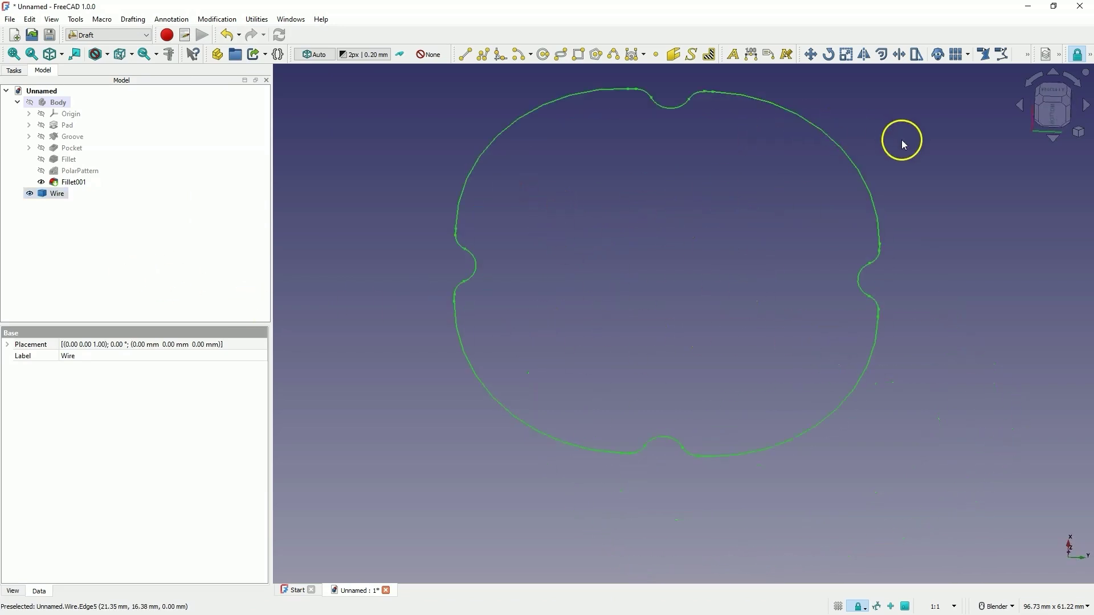
{"action": "left_click", "coordinate": [132, 37]}
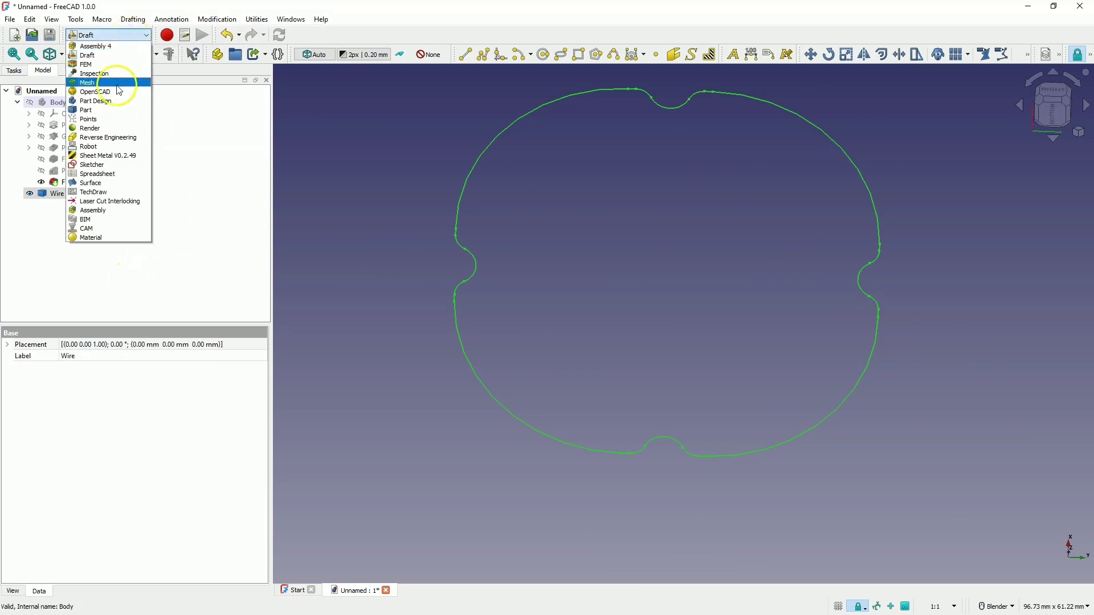
{"action": "left_click", "coordinate": [99, 110]}
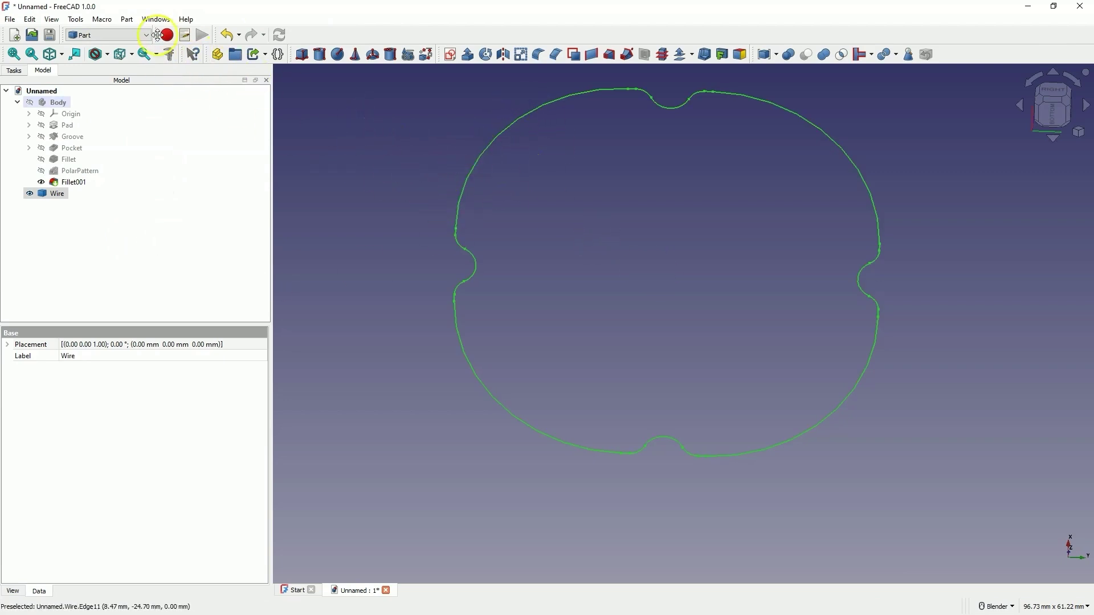
Step: Create a Part 2D Offset of the Wire at -5 mm and view both outlines obliquely
{"action": "left_click", "coordinate": [128, 21]}
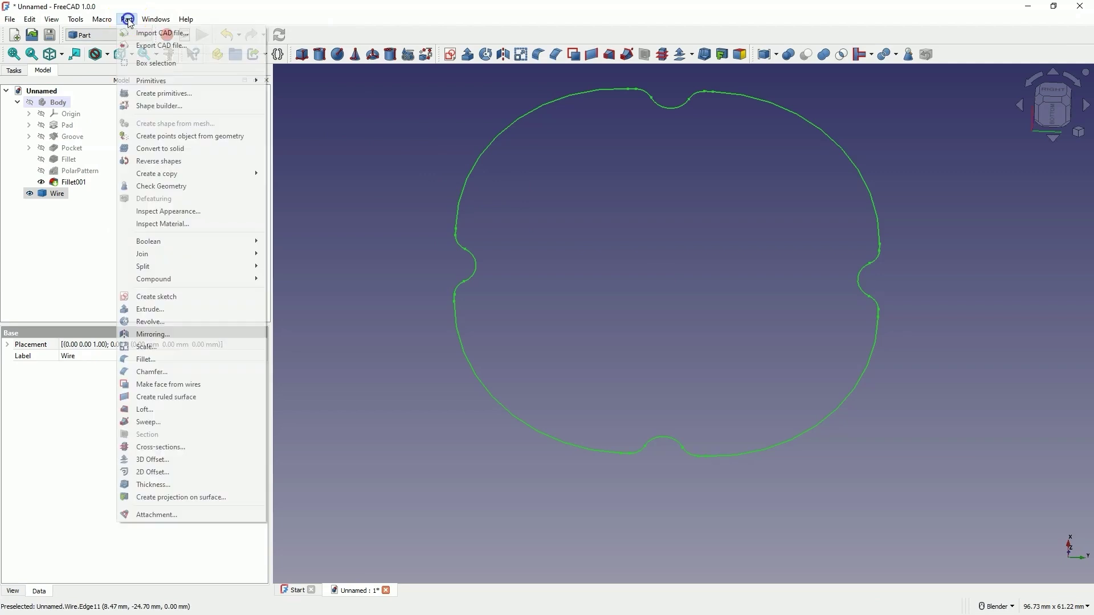
{"action": "left_click", "coordinate": [165, 471]}
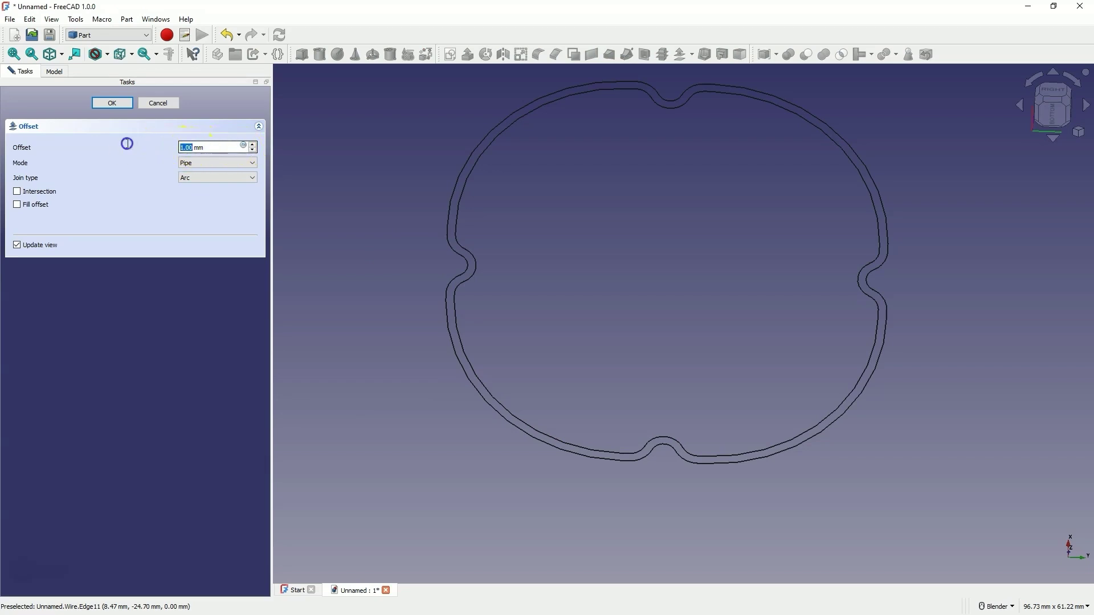
{"action": "type", "text": "-5"}
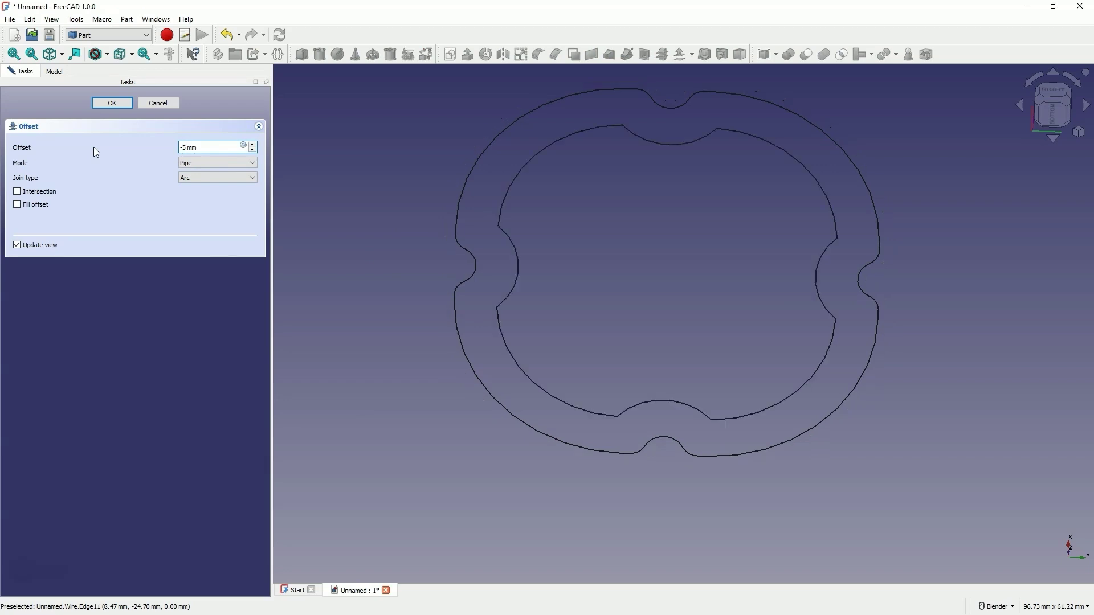
{"action": "left_click", "coordinate": [112, 103]}
{"action": "left_click", "coordinate": [64, 194]}
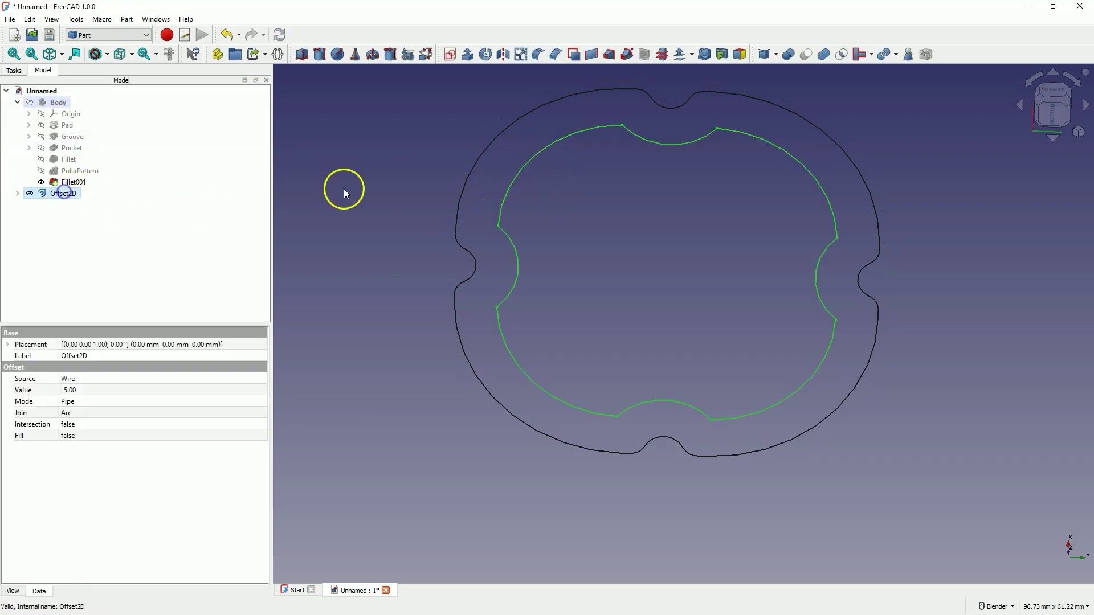
{"action": "left_click", "coordinate": [674, 254]}
{"action": "middle_click_drag", "start_coordinate": [674, 254], "coordinate": [519, 173]}
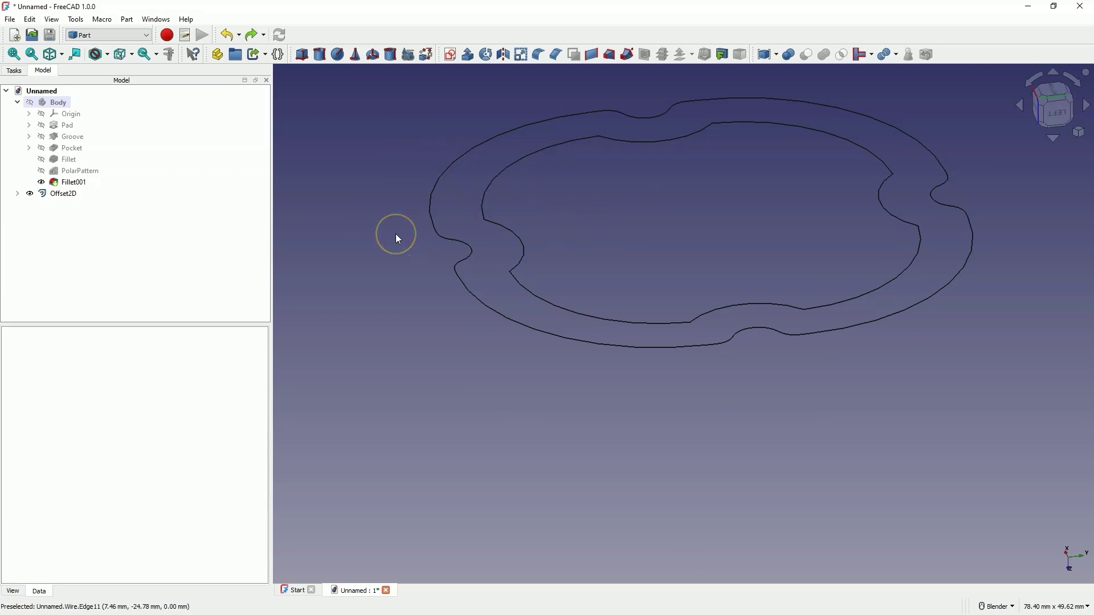
Step: Back in Draft, convert the Offset2D outline into Sketch003
{"action": "left_click", "coordinate": [98, 35]}
{"action": "left_click", "coordinate": [111, 57]}
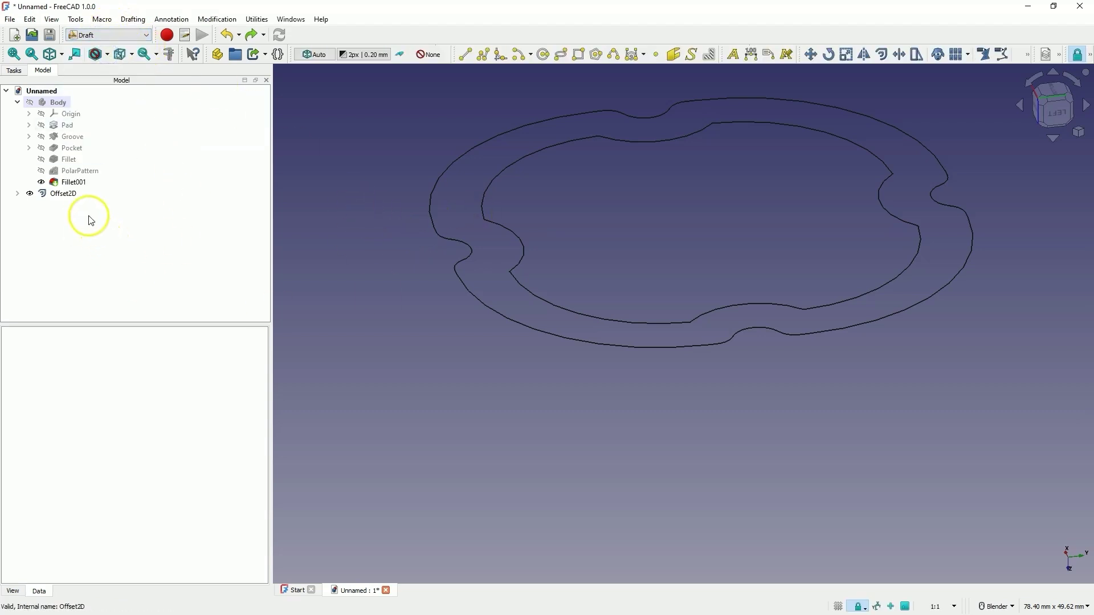
{"action": "left_click", "coordinate": [64, 194]}
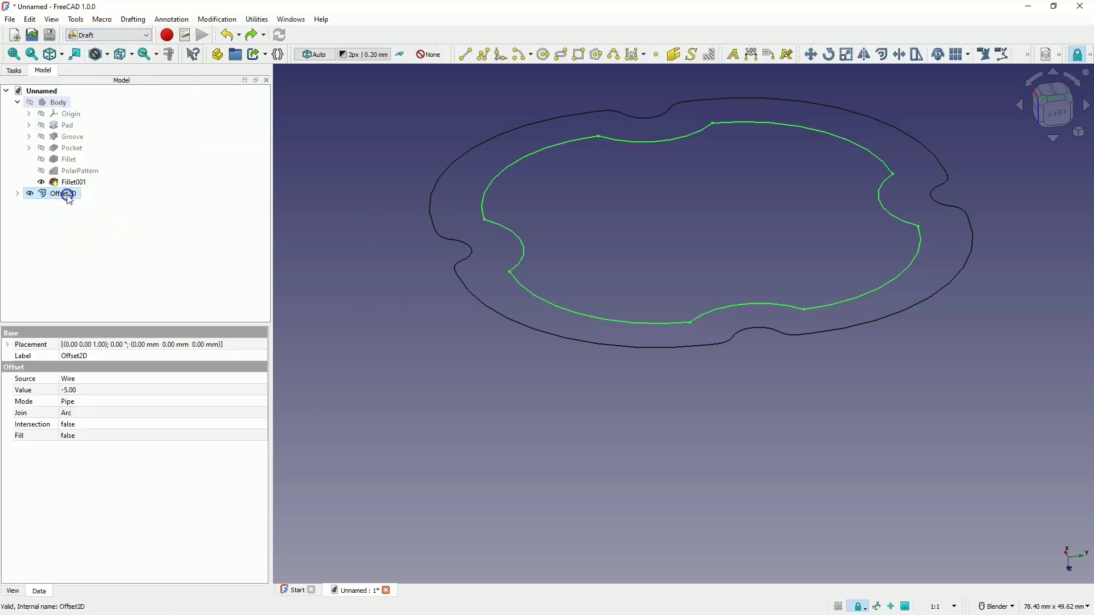
{"action": "left_click", "coordinate": [220, 20]}
{"action": "left_click", "coordinate": [242, 251]}
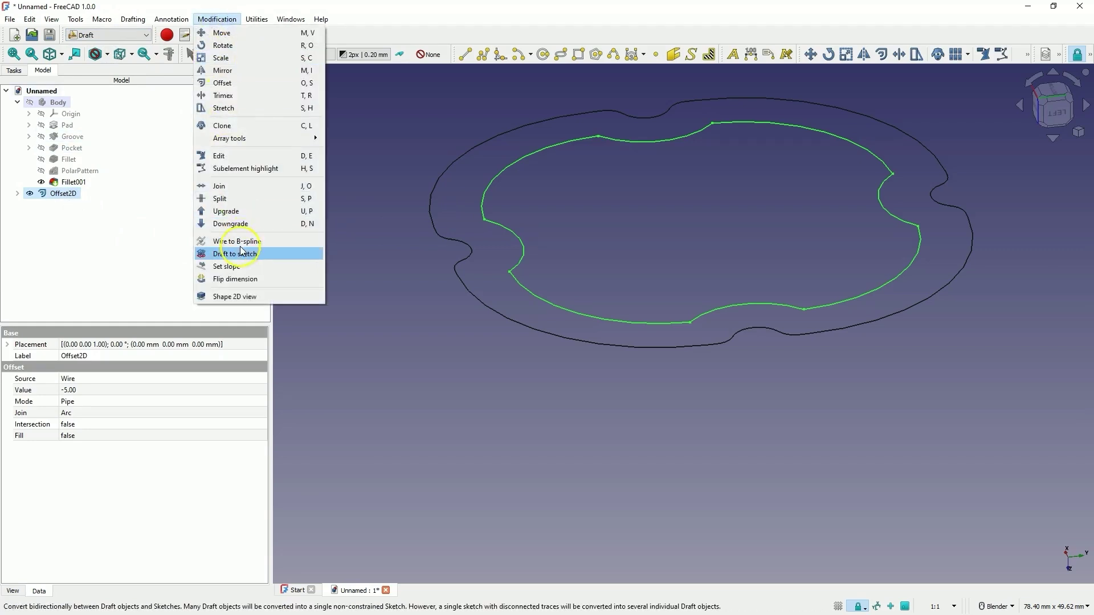
{"action": "left_click", "coordinate": [248, 256]}
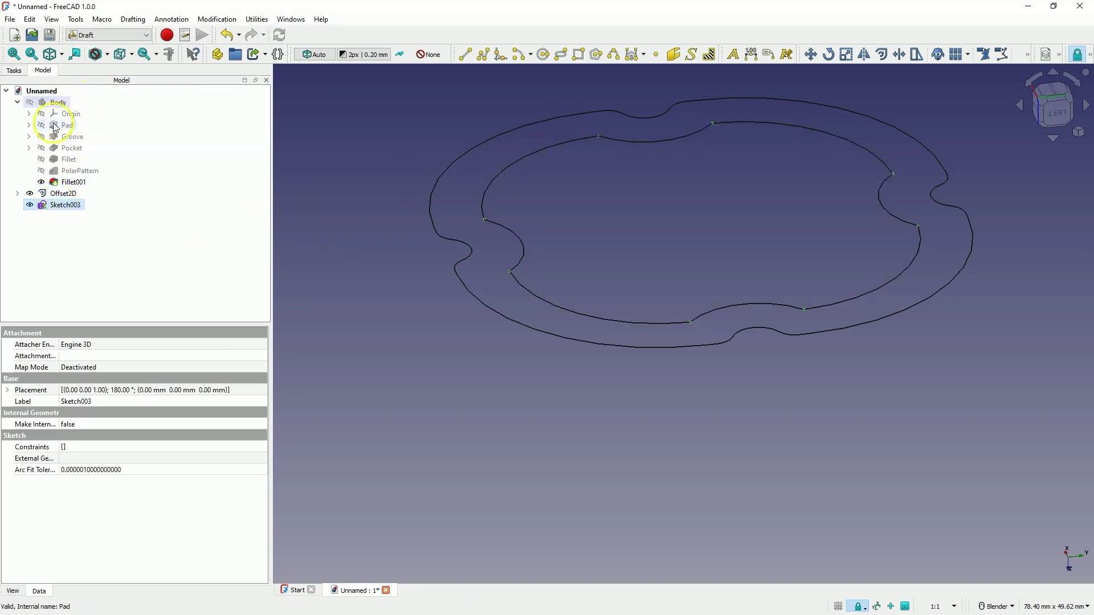
Step: Hide Offset2D and its source Wire, leaving Sketch003 selected
{"action": "left_click", "coordinate": [63, 193]}
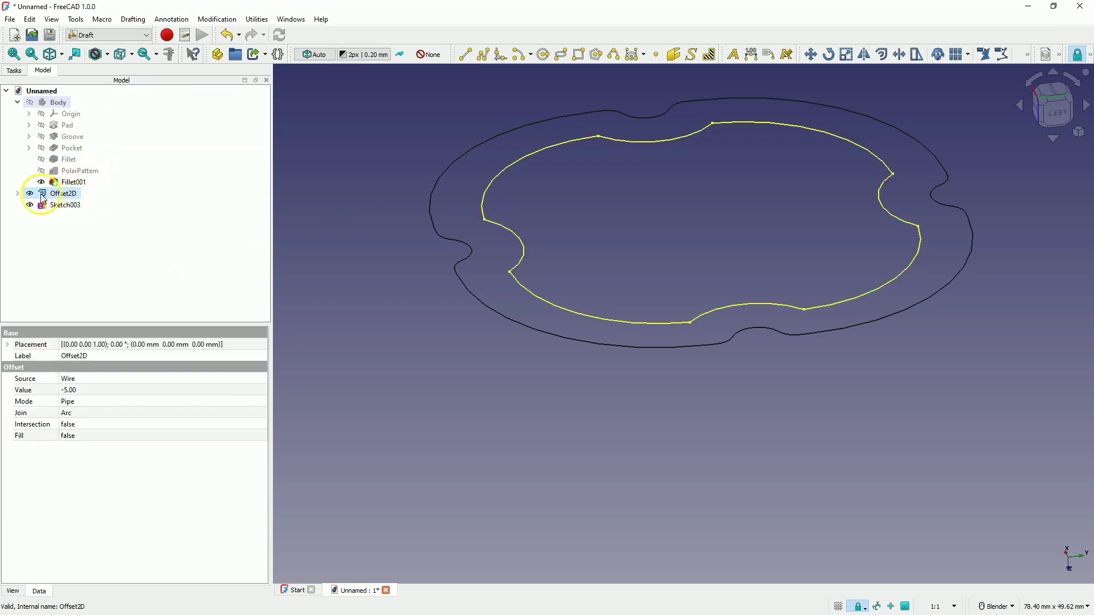
{"action": "key", "text": "space"}
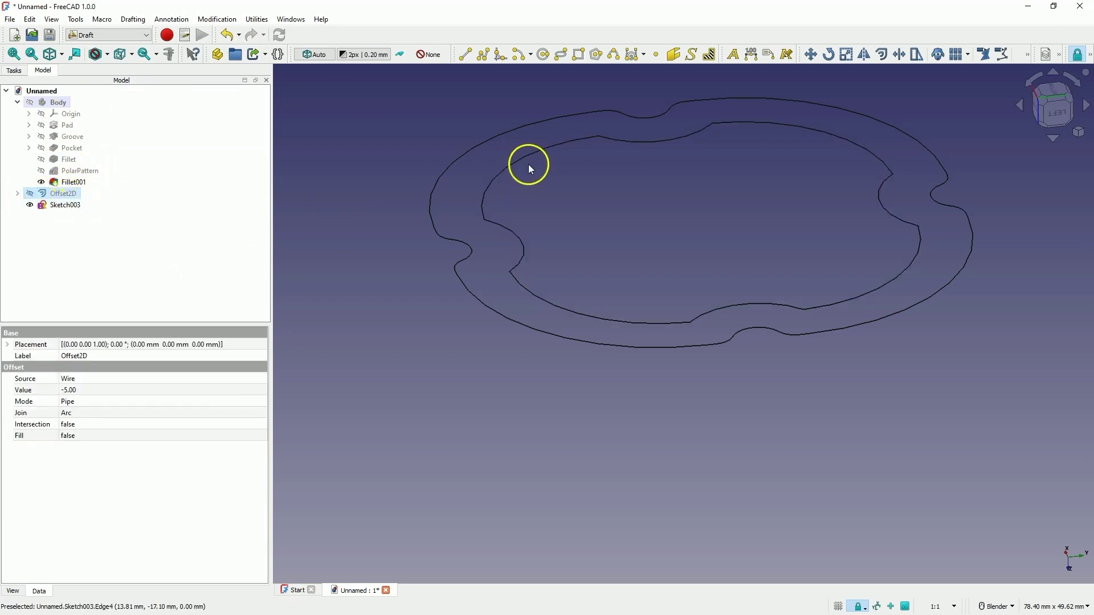
{"action": "left_click", "coordinate": [18, 193]}
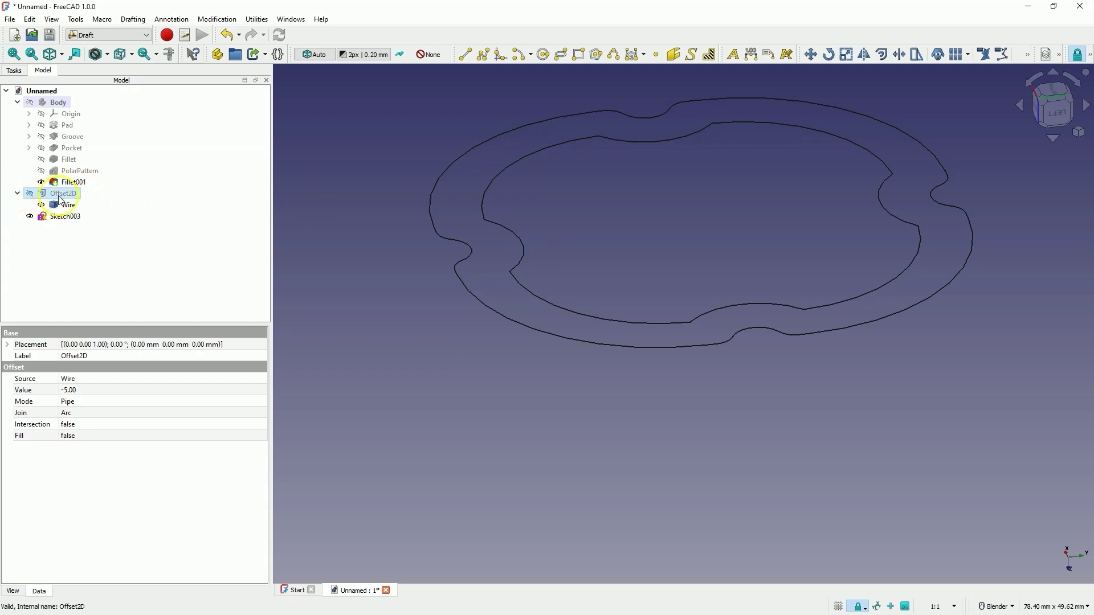
{"action": "left_click", "coordinate": [72, 207]}
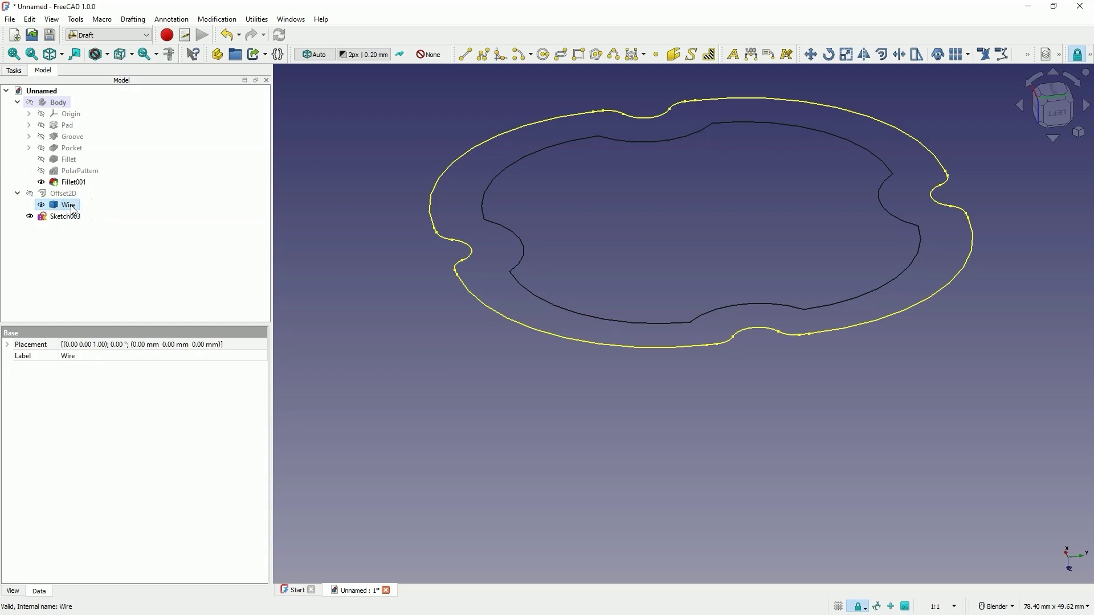
{"action": "key", "text": "space"}
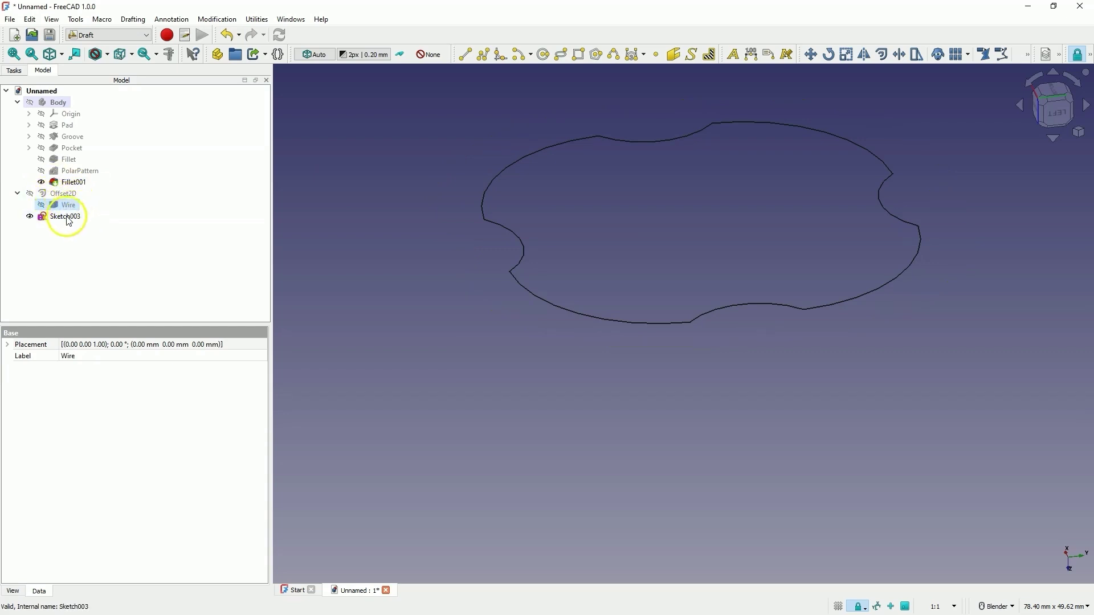
{"action": "left_click", "coordinate": [56, 218]}
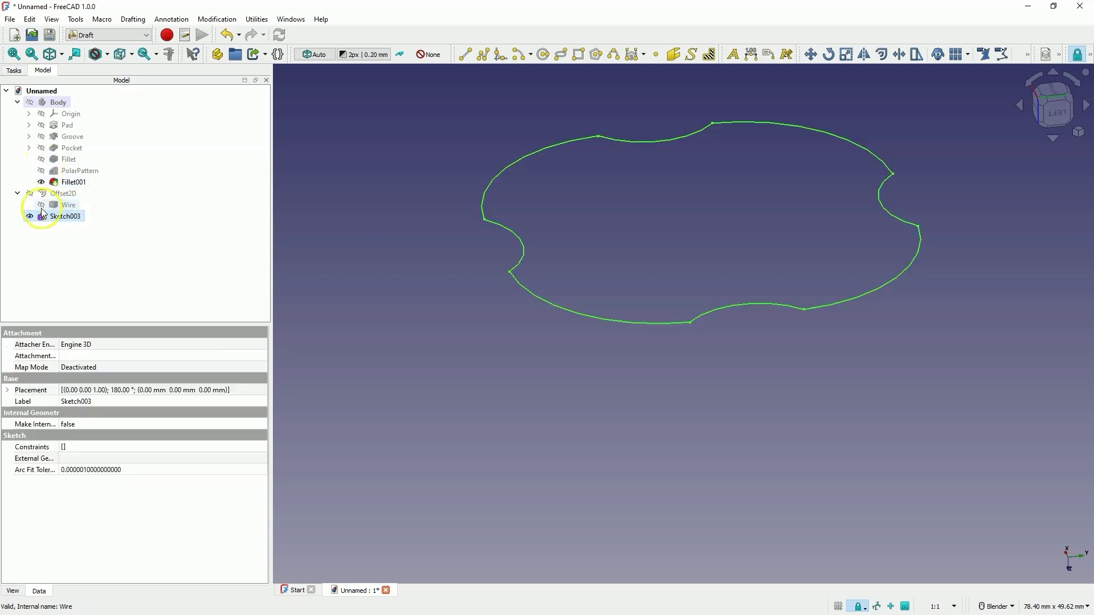
Step: In Part Design, move Sketch003 into the knob's Body
{"action": "left_click", "coordinate": [116, 35]}
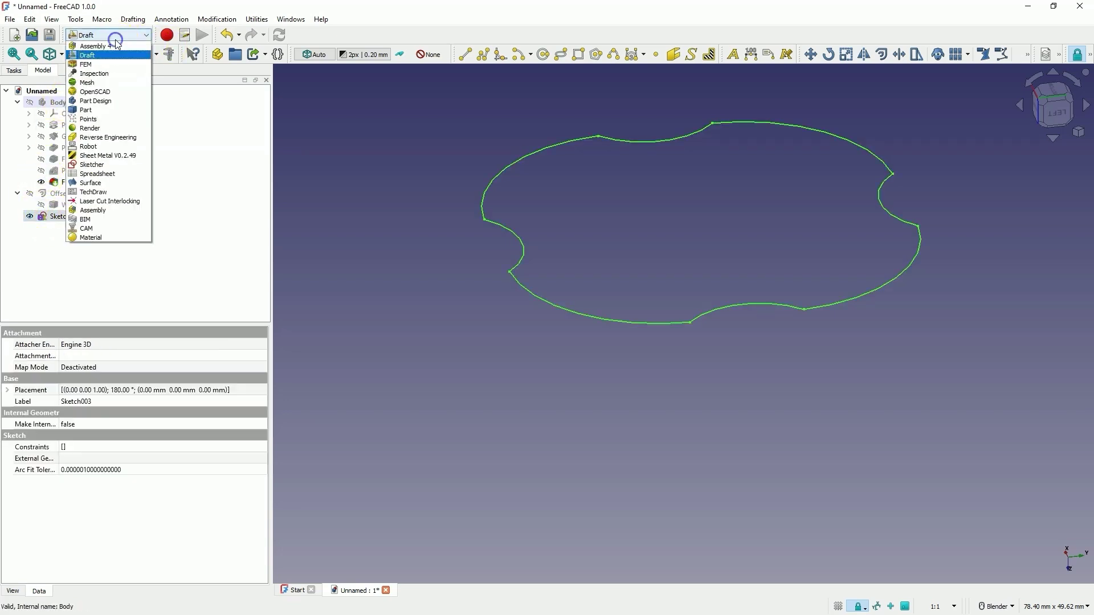
{"action": "left_click", "coordinate": [95, 101]}
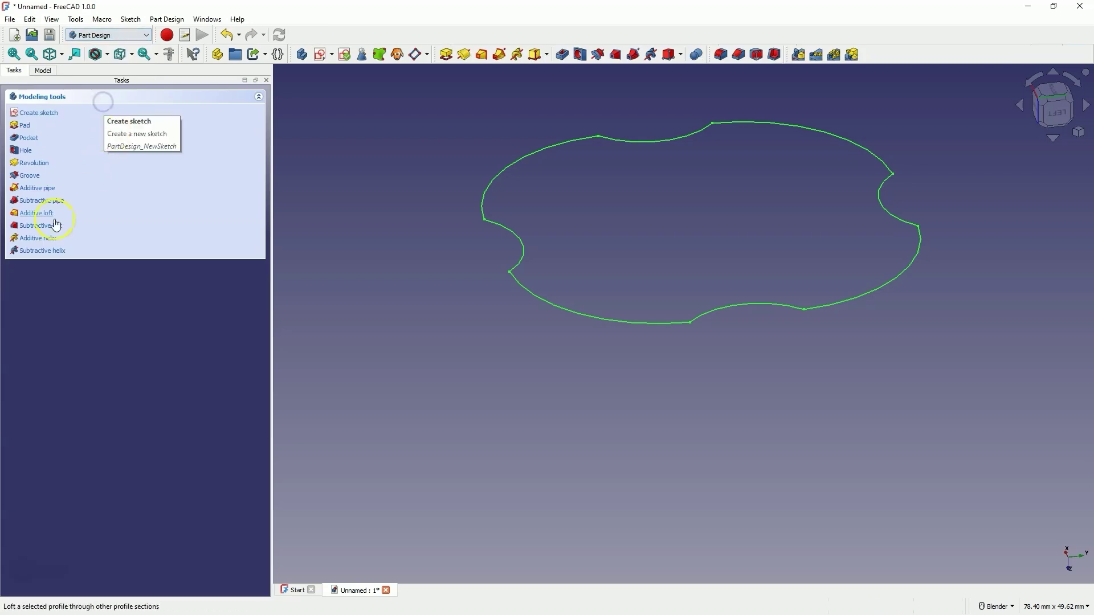
{"action": "left_click", "coordinate": [42, 72]}
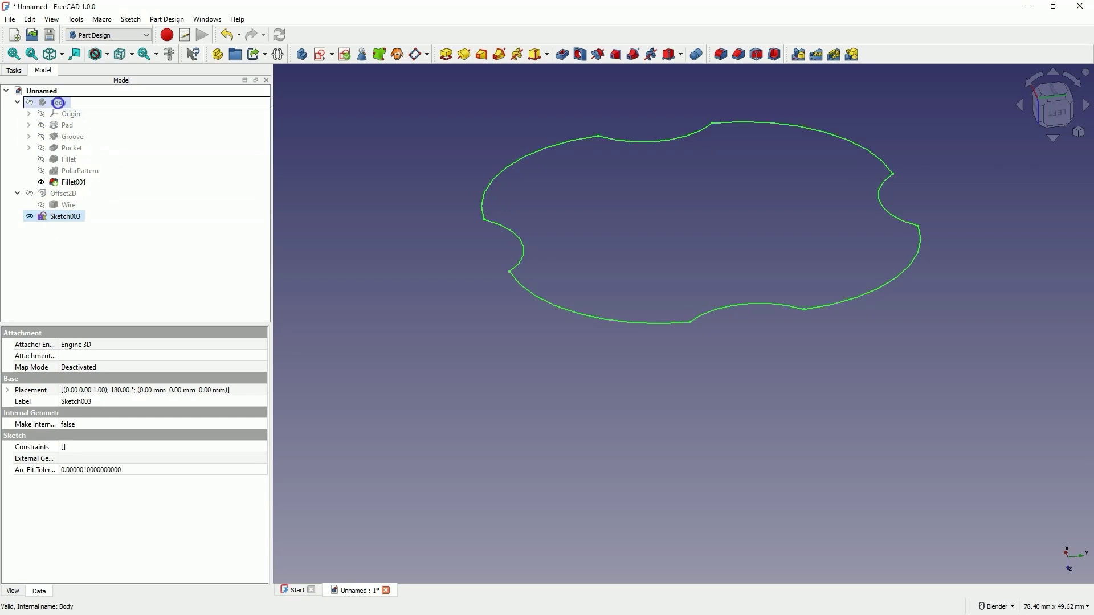
{"action": "left_click_drag", "start_coordinate": [58, 103], "coordinate": [60, 103]}
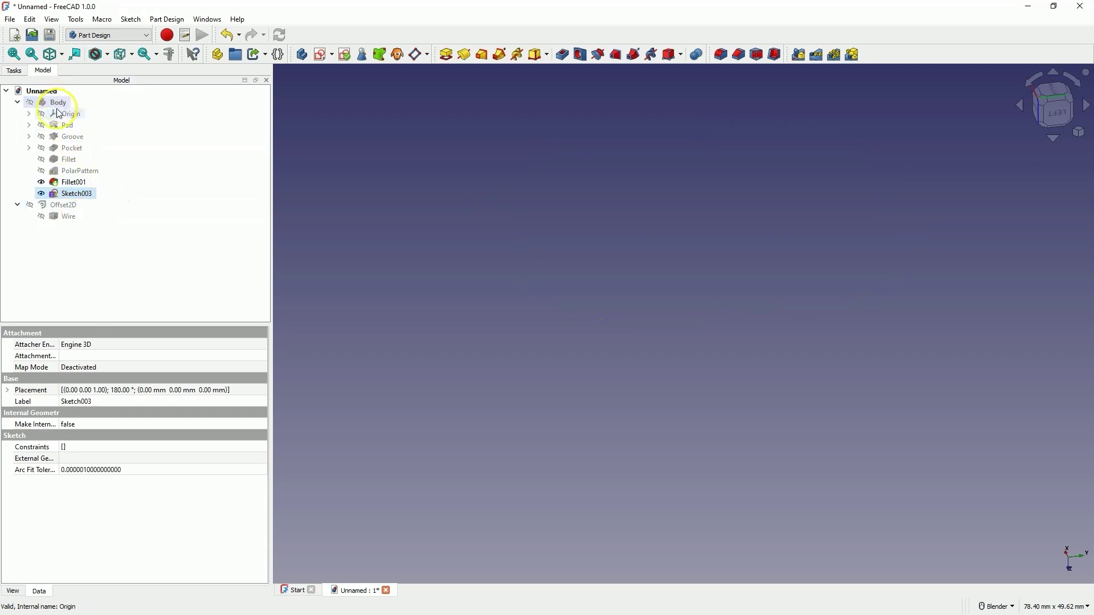
Step: Show the Body again and start a Pocket from Sketch003
{"action": "left_click", "coordinate": [57, 104]}
{"action": "key", "text": "space"}
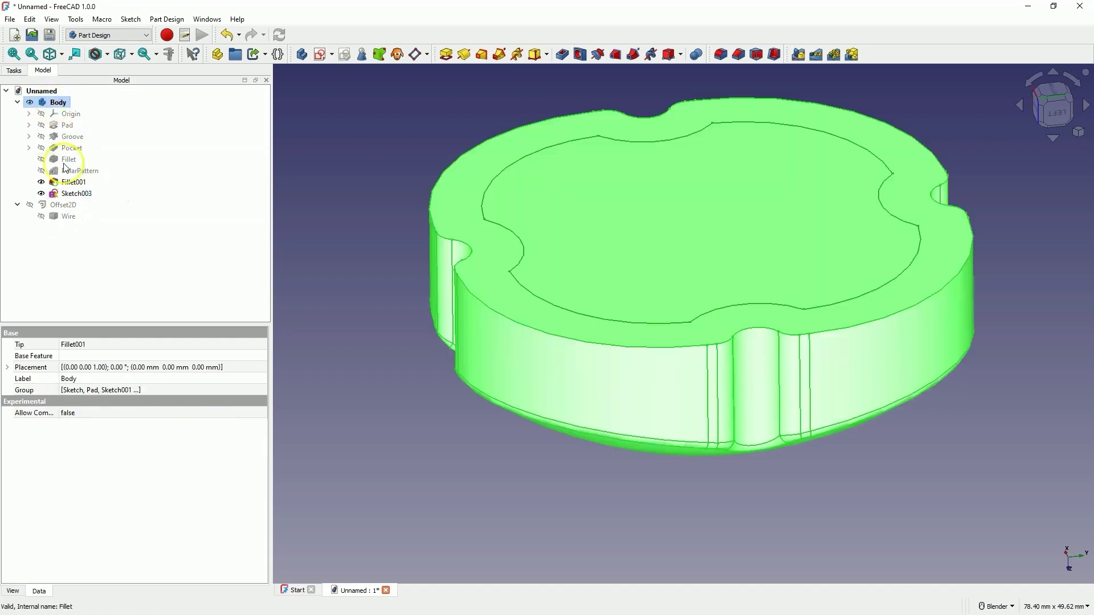
{"action": "left_click", "coordinate": [304, 133]}
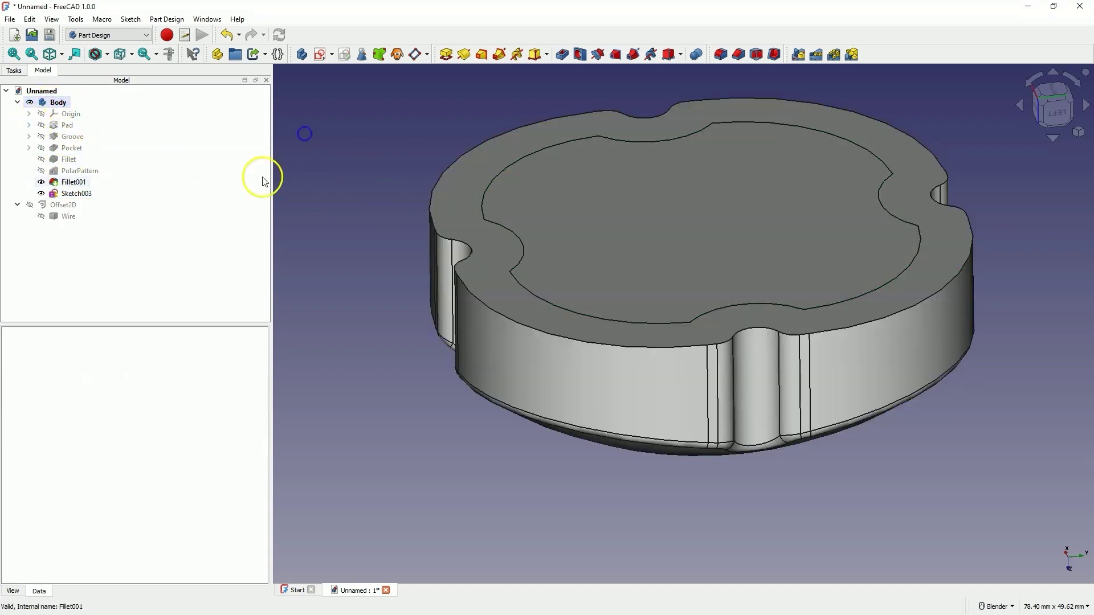
{"action": "left_click", "coordinate": [80, 193]}
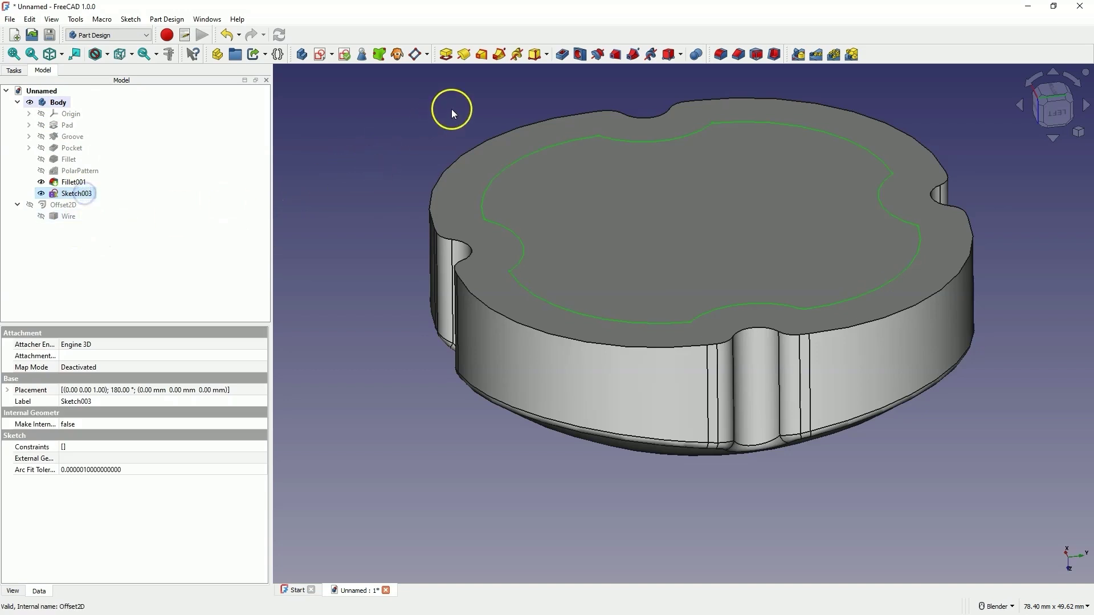
{"action": "left_click", "coordinate": [561, 54]}
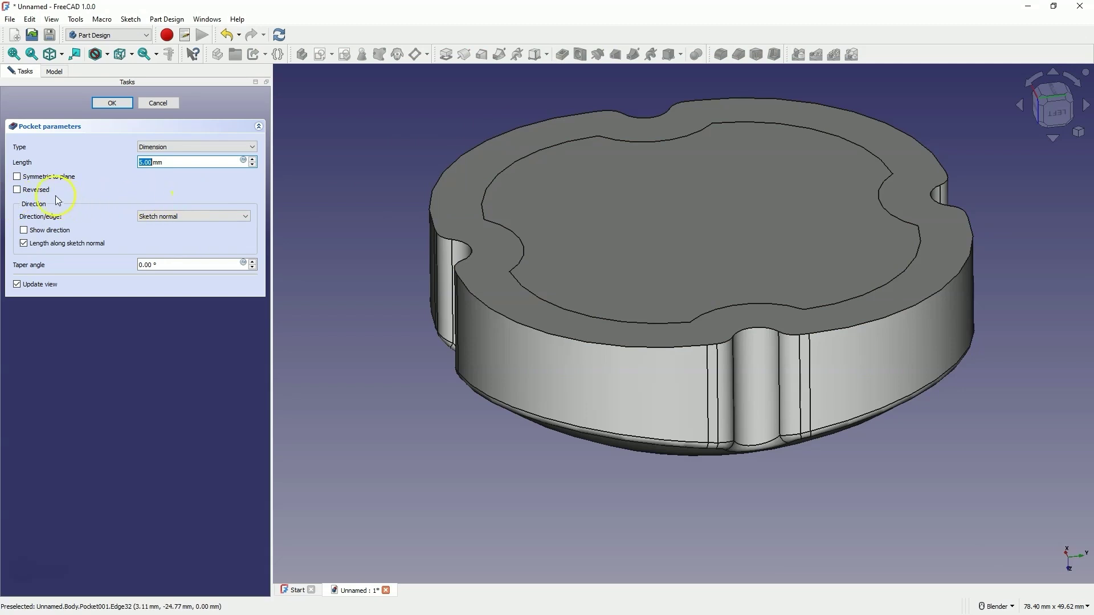
Step: Make Pocket001 reversed with a 7 mm length to hollow the knob's underside
{"action": "left_click", "coordinate": [18, 190]}
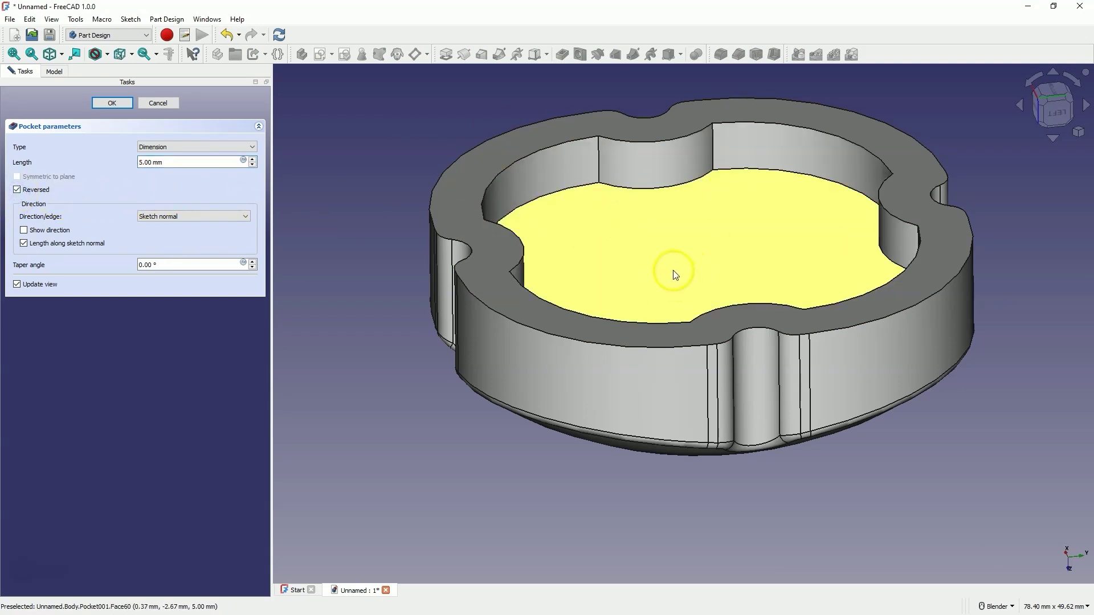
{"action": "scroll", "coordinate": [539, 216], "scroll_direction": "up", "scroll_amount": 5}
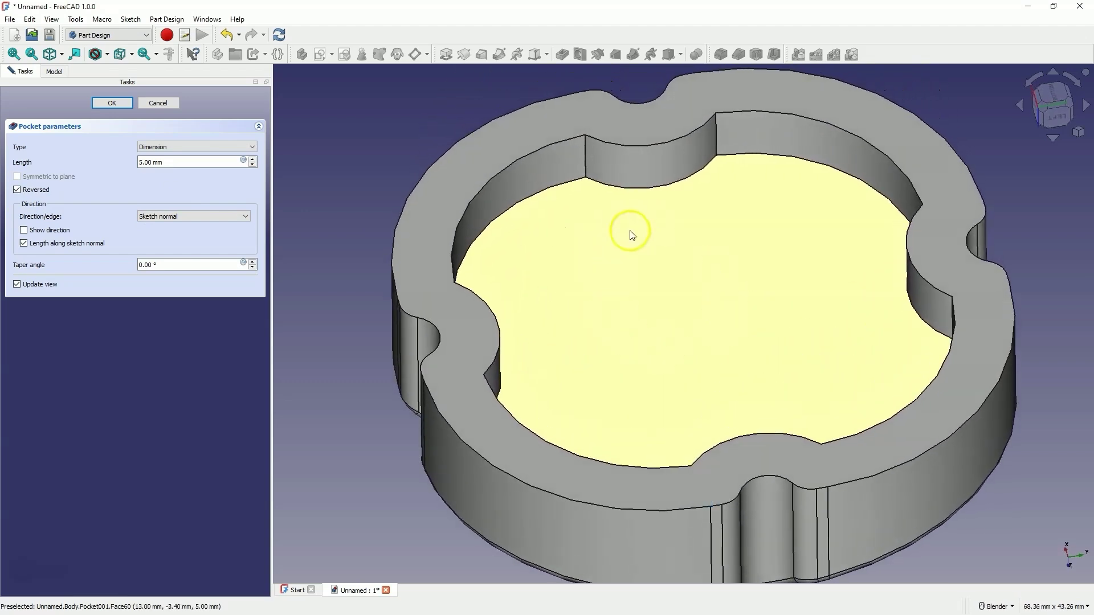
{"action": "scroll", "coordinate": [157, 159], "scroll_direction": "up", "scroll_amount": 18}
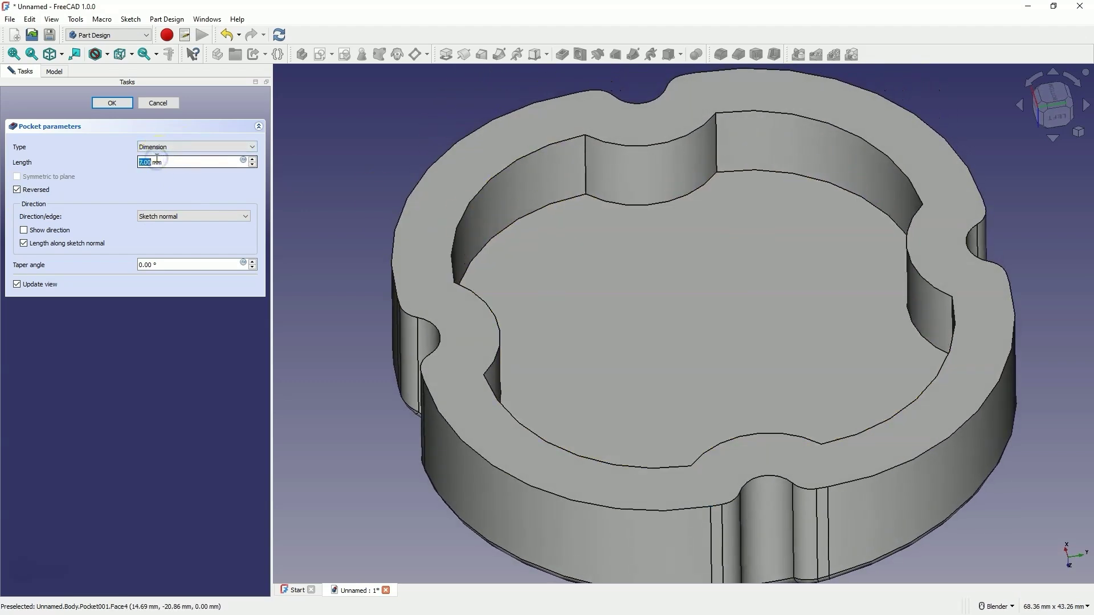
{"action": "scroll", "coordinate": [156, 162], "scroll_direction": "down", "scroll_amount": 13}
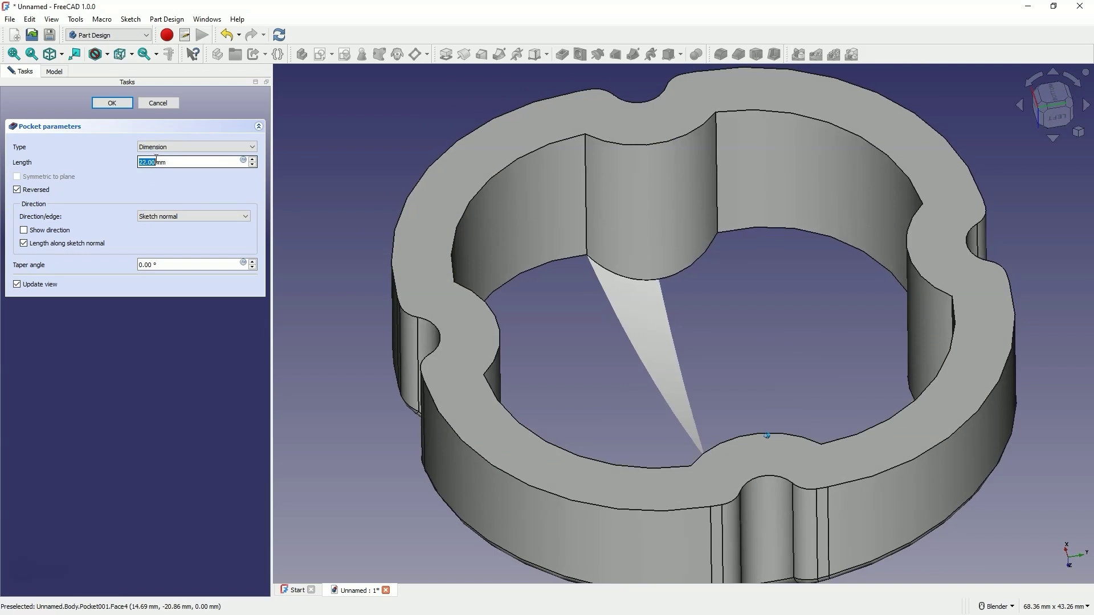
{"action": "scroll", "coordinate": [154, 161], "scroll_direction": "down", "scroll_amount": 3}
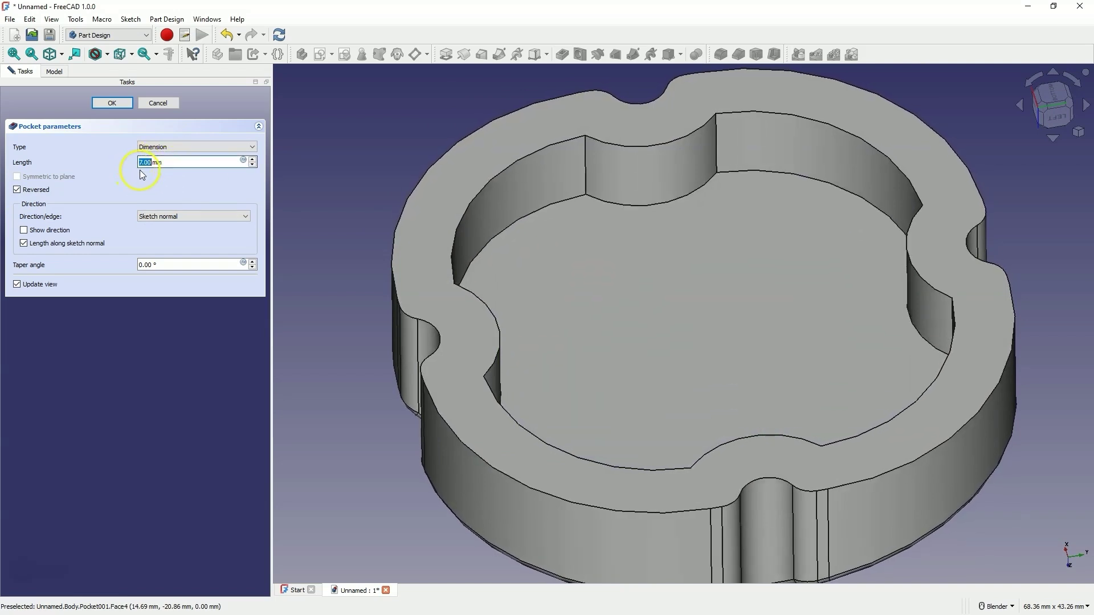
{"action": "left_click", "coordinate": [112, 103]}
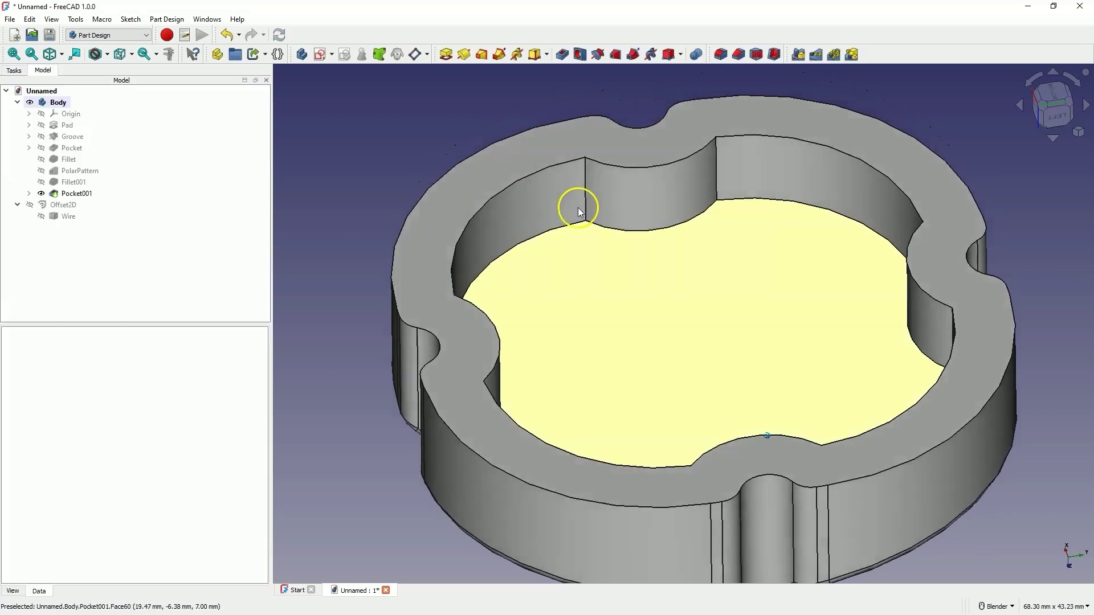
{"action": "key", "text": "6"}
{"action": "key", "text": "0"}
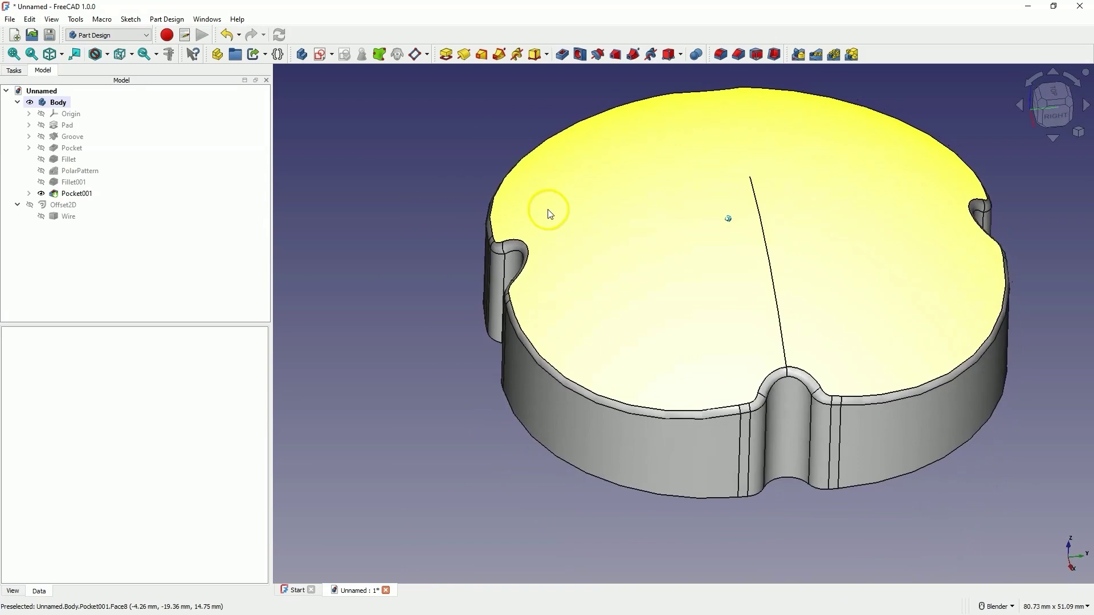
{"action": "middle_click_drag", "start_coordinate": [550, 214], "coordinate": [463, 234]}
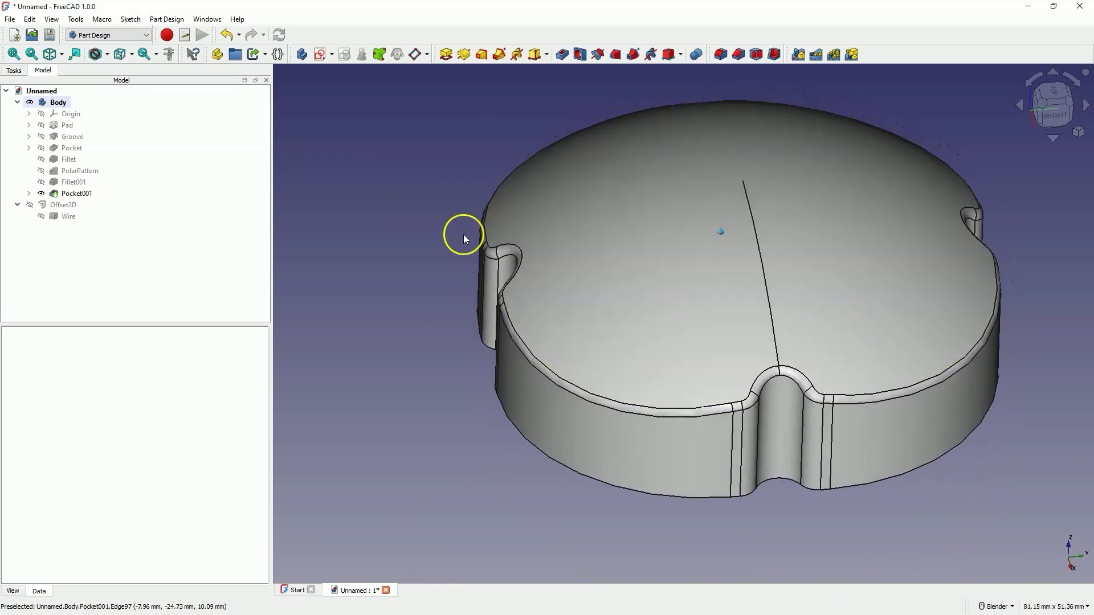